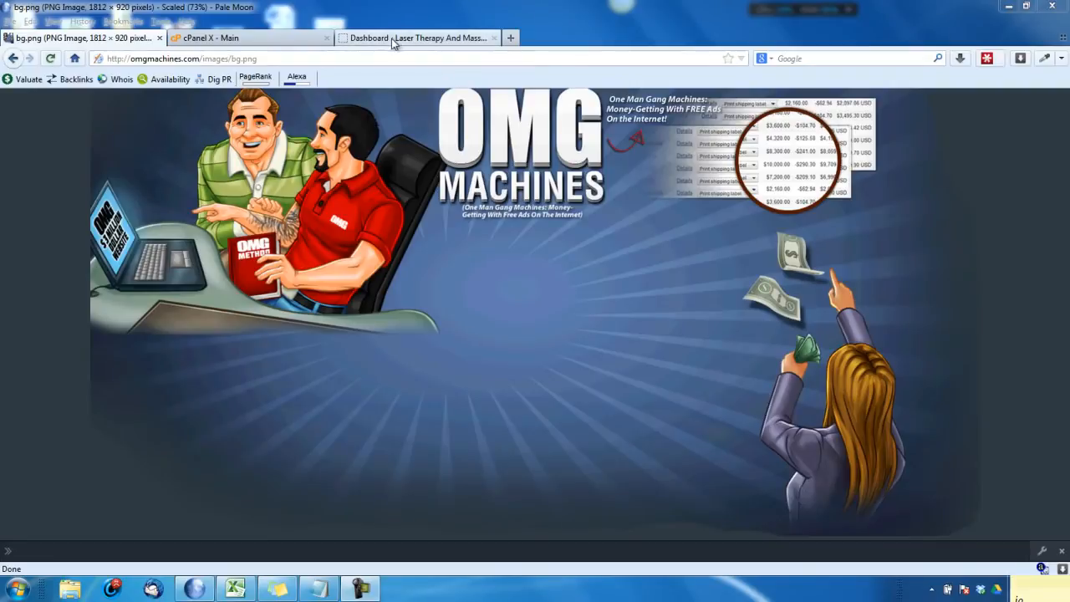
Open Google in a new browser tab, search for "page load speed insights" and open Google Developers' PageSpeed Insights page
{"action": "left_click", "coordinate": [512, 38]}
{"action": "type", "text": "google.com/"}
{"action": "key", "text": "Return"}
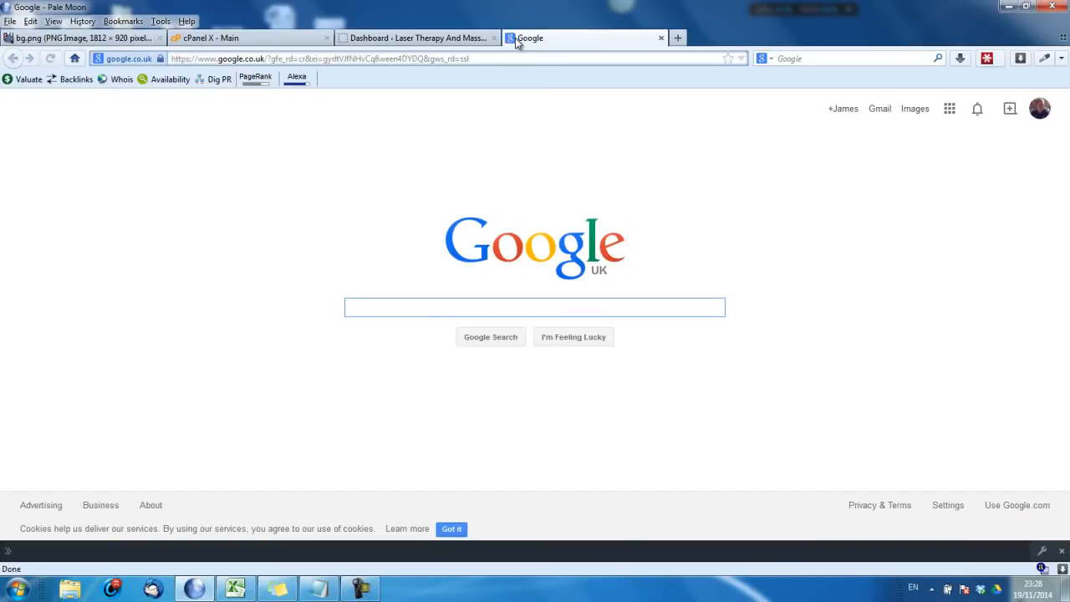
{"action": "type", "text": "page load spe"}
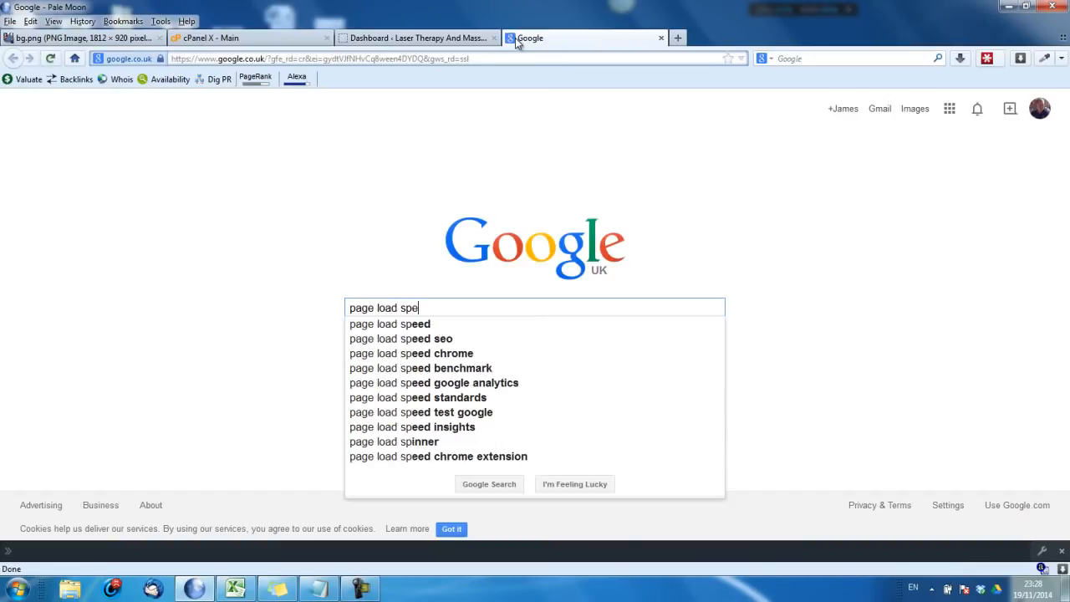
{"action": "type", "text": "ed insights"}
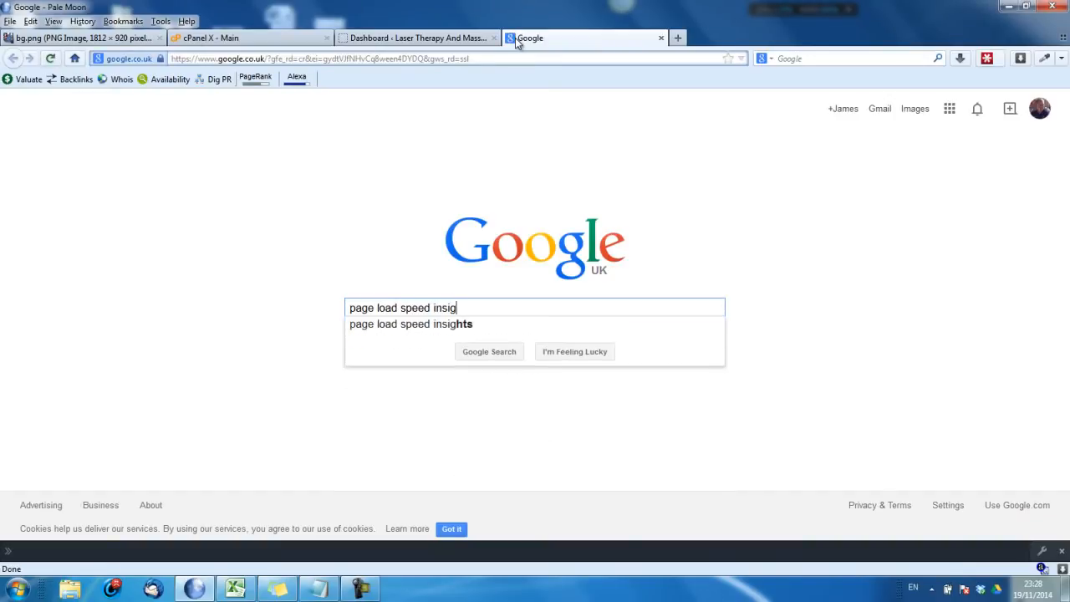
{"action": "key", "text": "Return"}
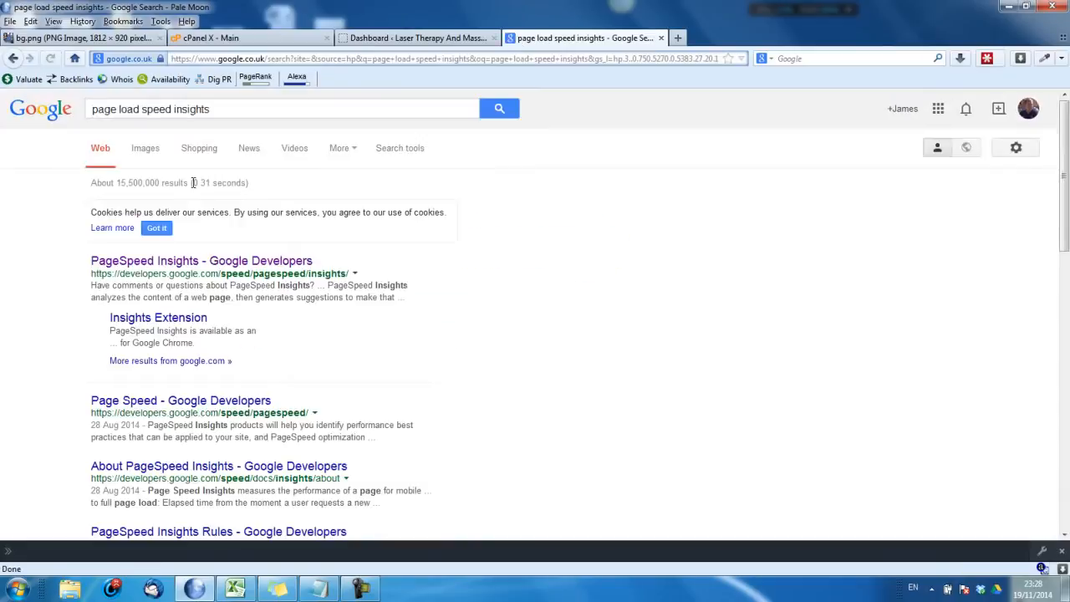
{"action": "left_click", "coordinate": [173, 265]}
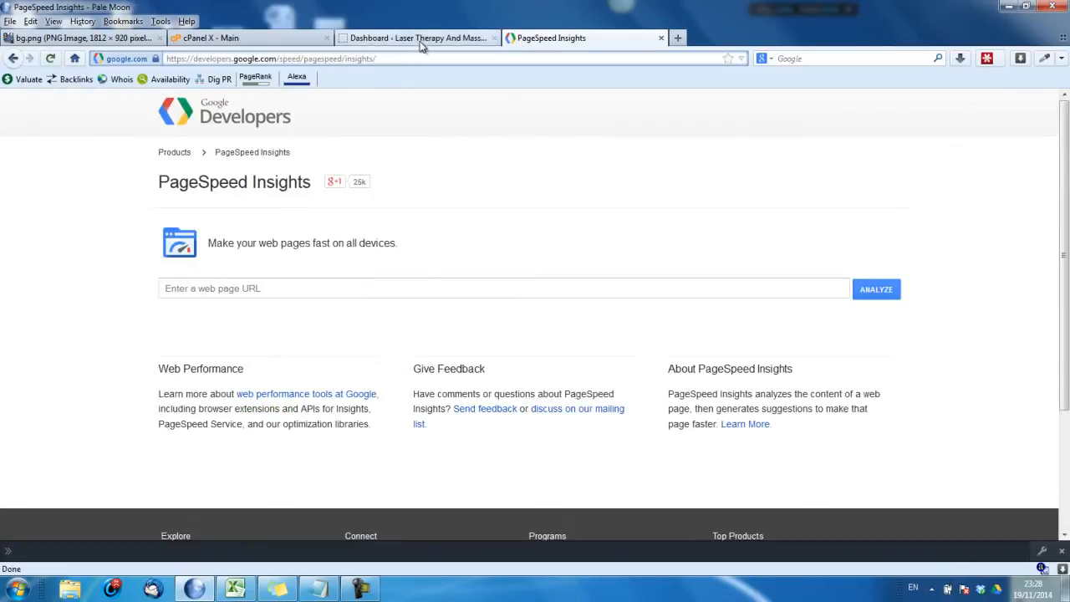
{"action": "left_click", "coordinate": [206, 282]}
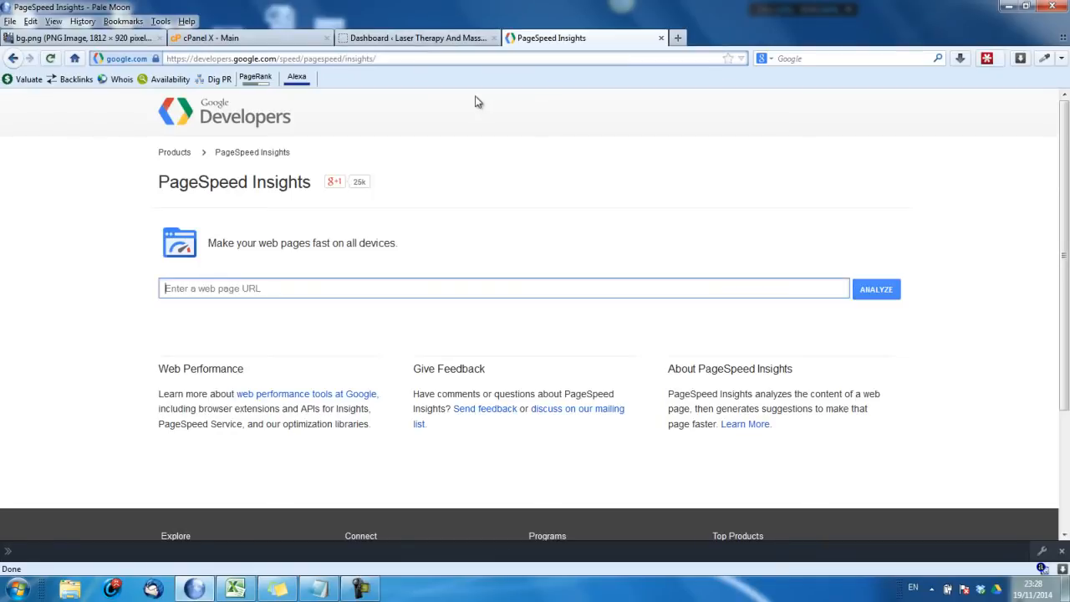
{"action": "type", "text": "http://www.lasertherapyandmassage.com"}
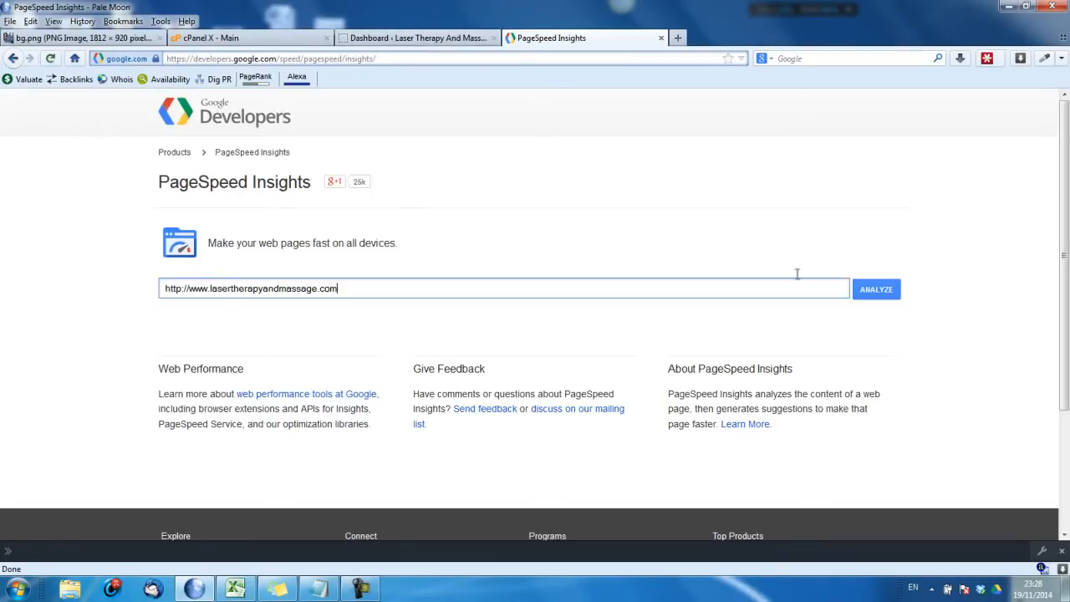
{"action": "left_click", "coordinate": [886, 296]}
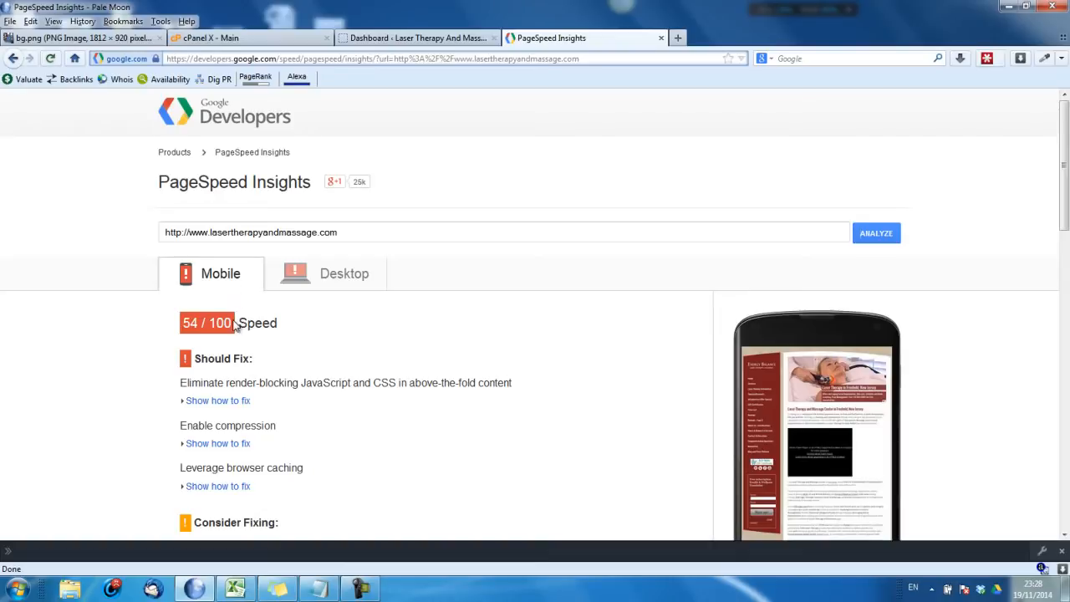
Compare the site's desktop and mobile scores, and examine the mobile Should Fix and Consider Fixing suggestions
{"action": "left_click", "coordinate": [333, 284]}
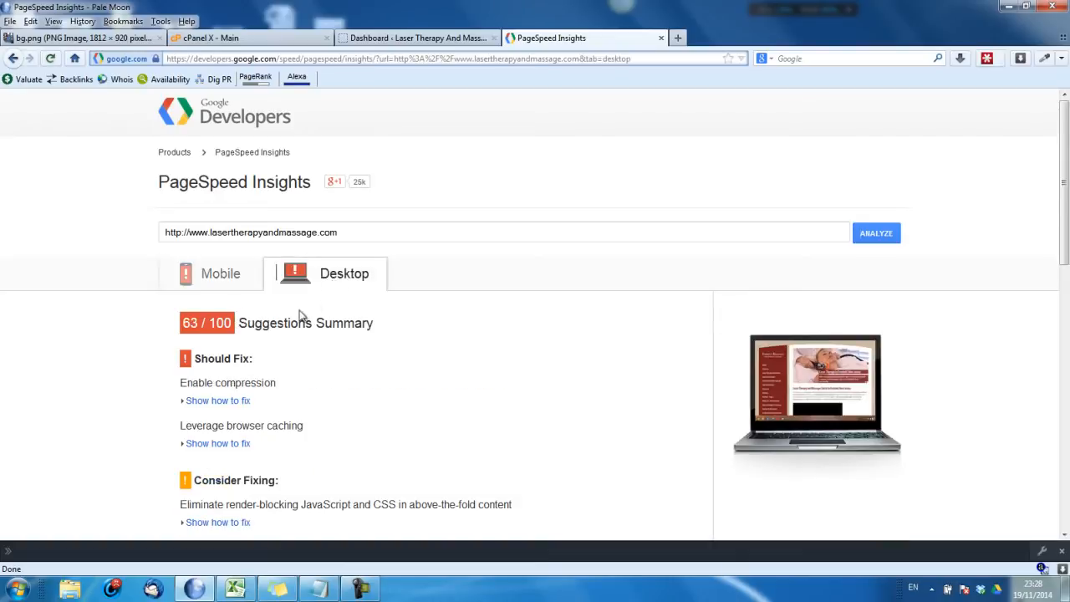
{"action": "left_click", "coordinate": [222, 270]}
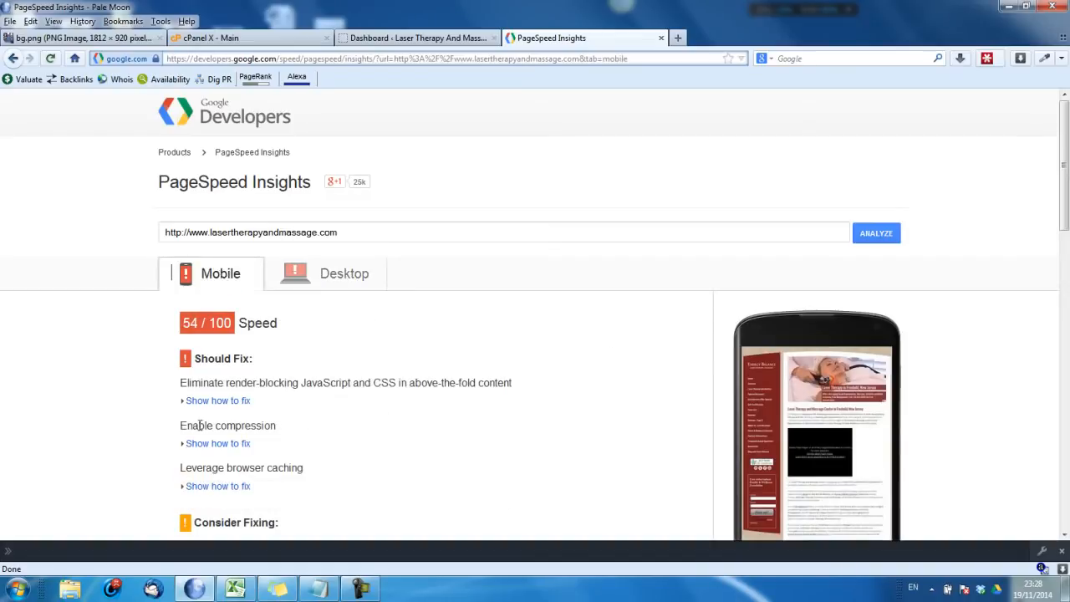
{"action": "left_click_drag", "start_coordinate": [171, 431], "coordinate": [167, 461]}
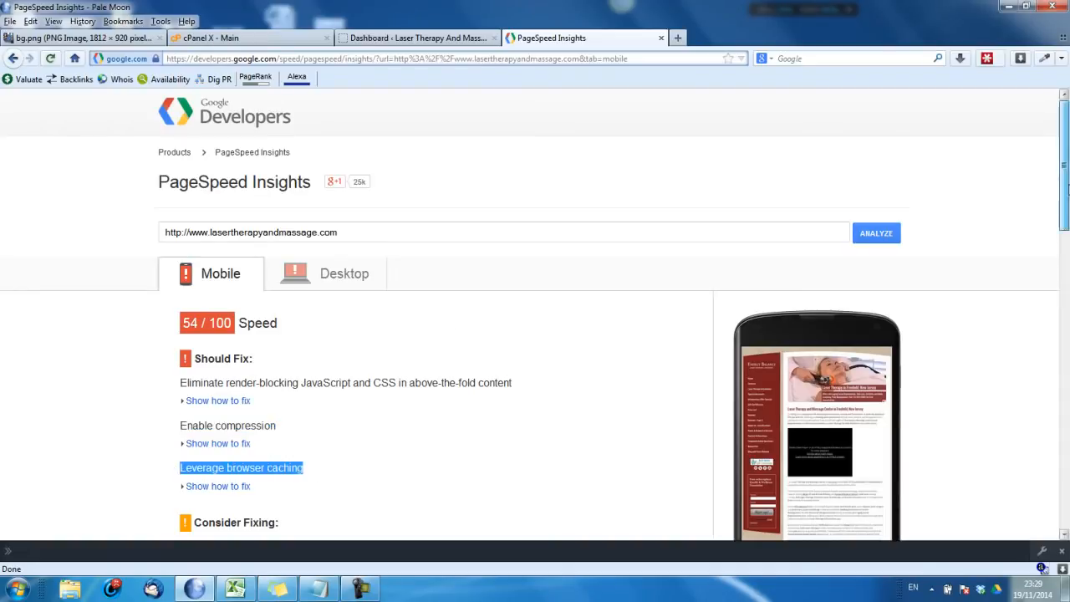
{"action": "scroll", "coordinate": [409, 282], "scroll_direction": "down", "scroll_amount": 4}
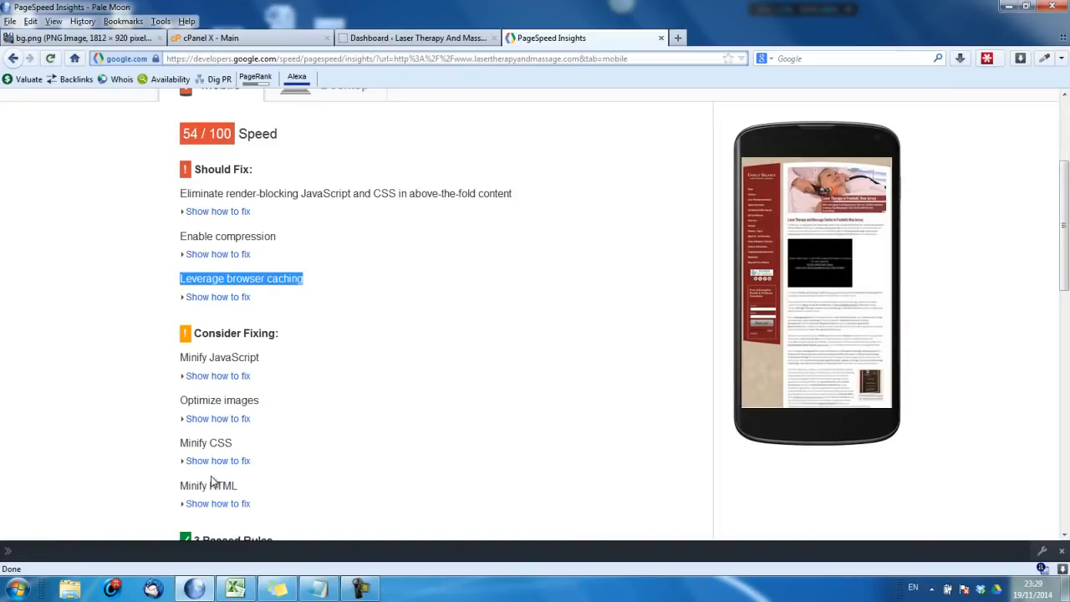
{"action": "mouse_move", "coordinate": [1060, 256]}
{"action": "left_mouse_down"}
{"action": "mouse_move", "coordinate": [1069, 203]}
{"action": "mouse_move", "coordinate": [1068, 256]}
{"action": "left_mouse_up"}
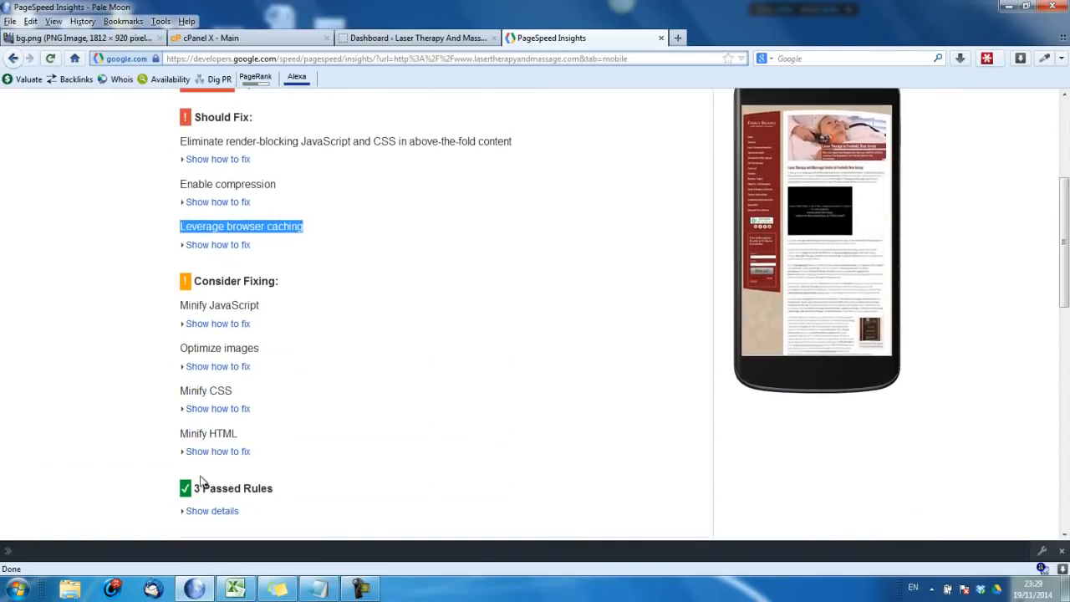
{"action": "left_click_drag", "start_coordinate": [1064, 244], "coordinate": [1065, 192]}
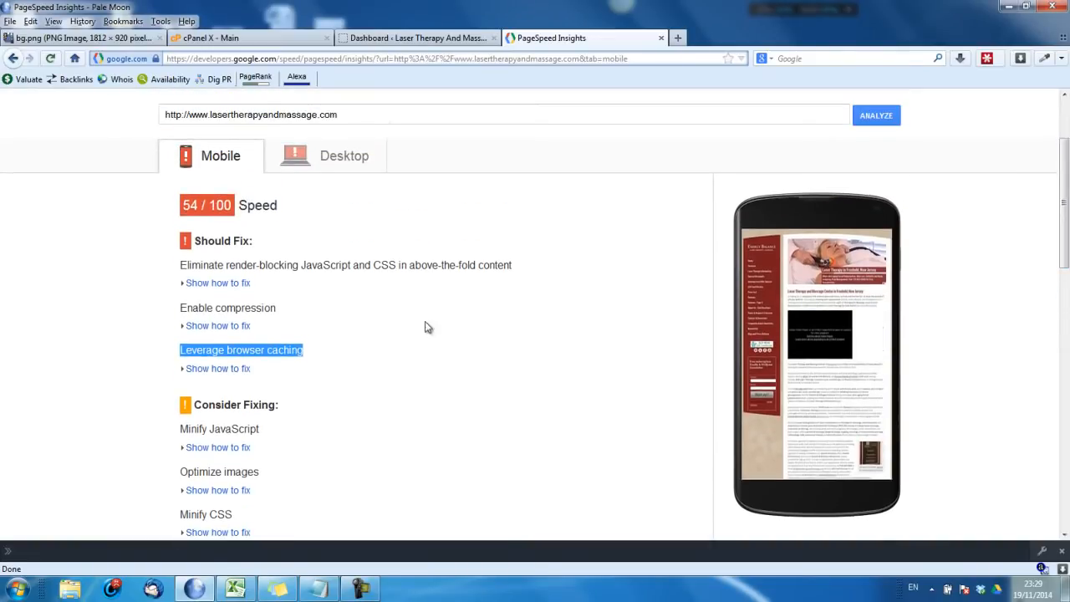
{"action": "left_click", "coordinate": [491, 340]}
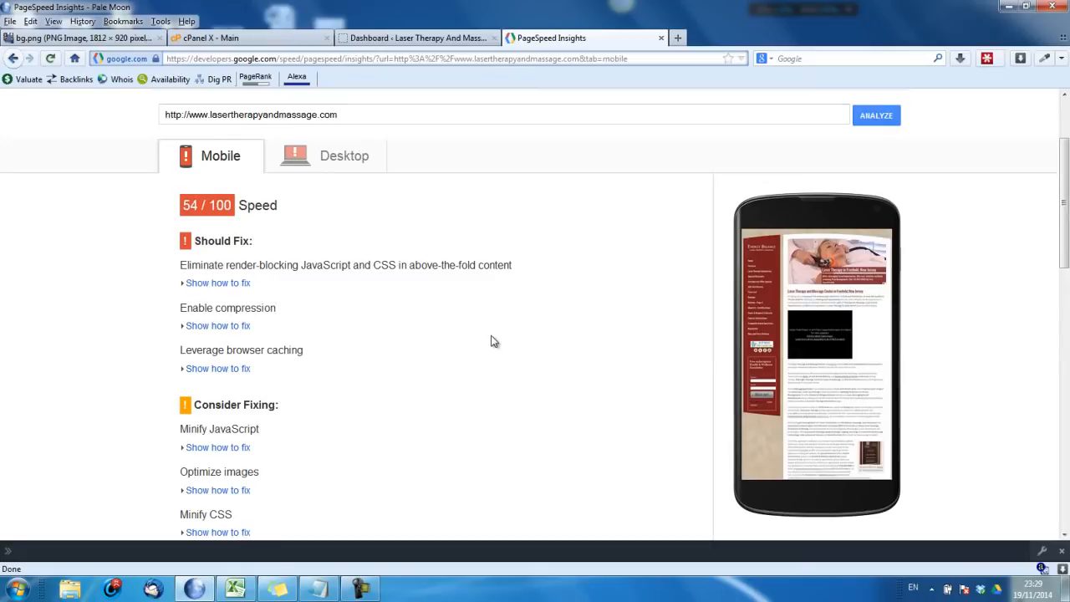
Expand the fix details for Enable compression in the mobile results and examine the listed resources and their possible reductions
{"action": "left_click", "coordinate": [237, 326]}
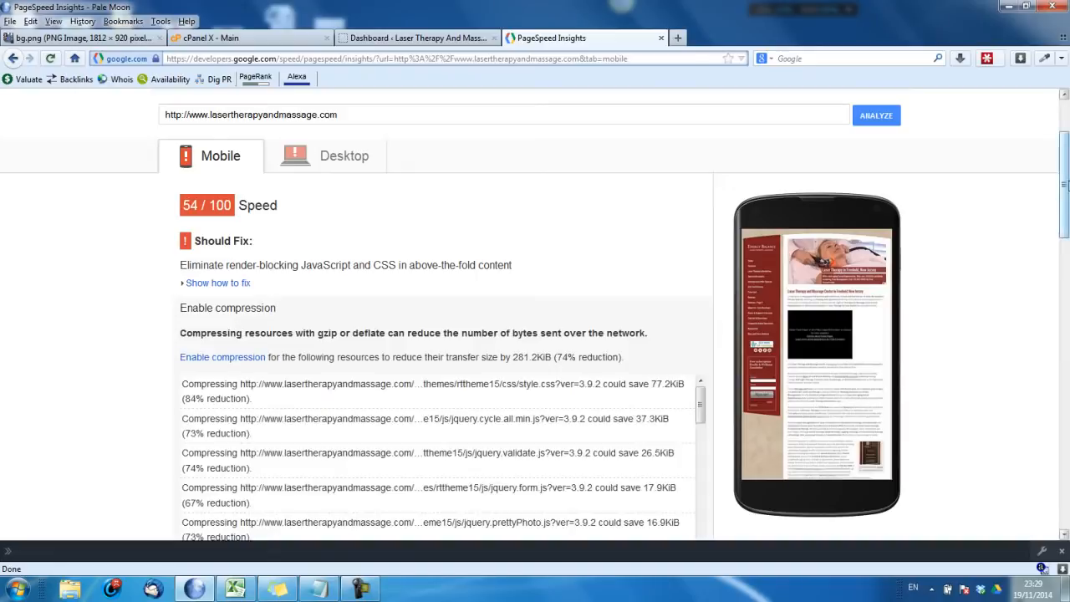
{"action": "left_click_drag", "start_coordinate": [1067, 181], "coordinate": [1067, 239]}
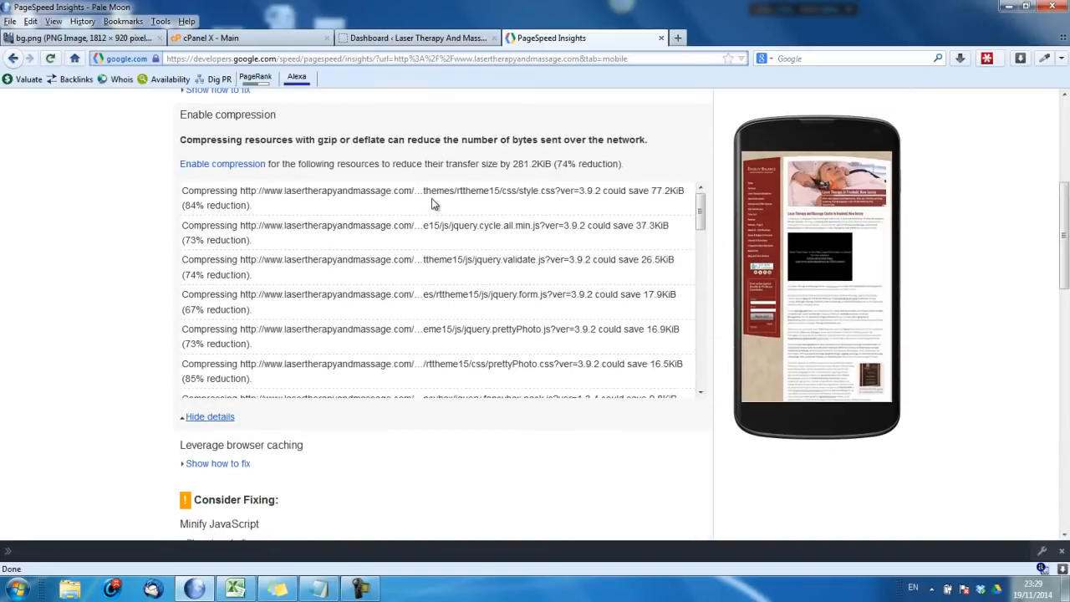
{"action": "left_click_drag", "start_coordinate": [432, 192], "coordinate": [506, 329]}
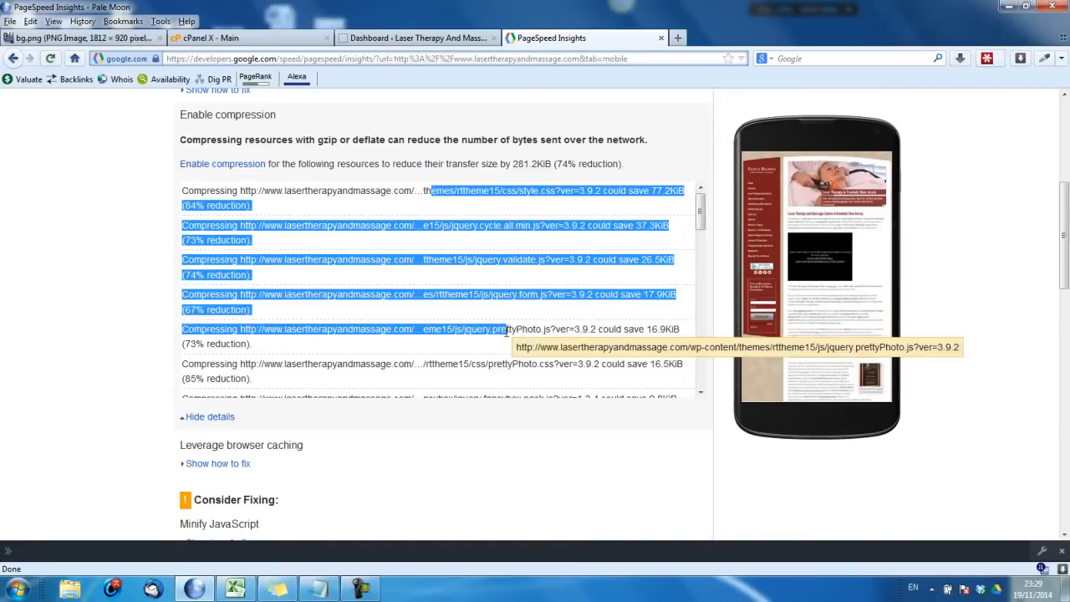
{"action": "left_click", "coordinate": [683, 268]}
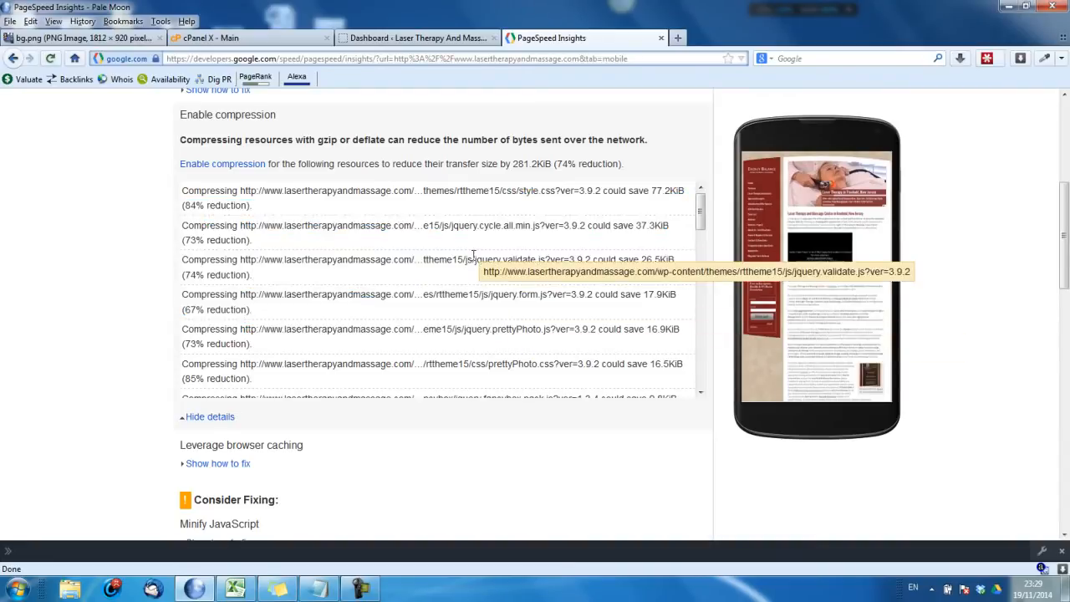
{"action": "left_click_drag", "start_coordinate": [184, 275], "coordinate": [203, 205]}
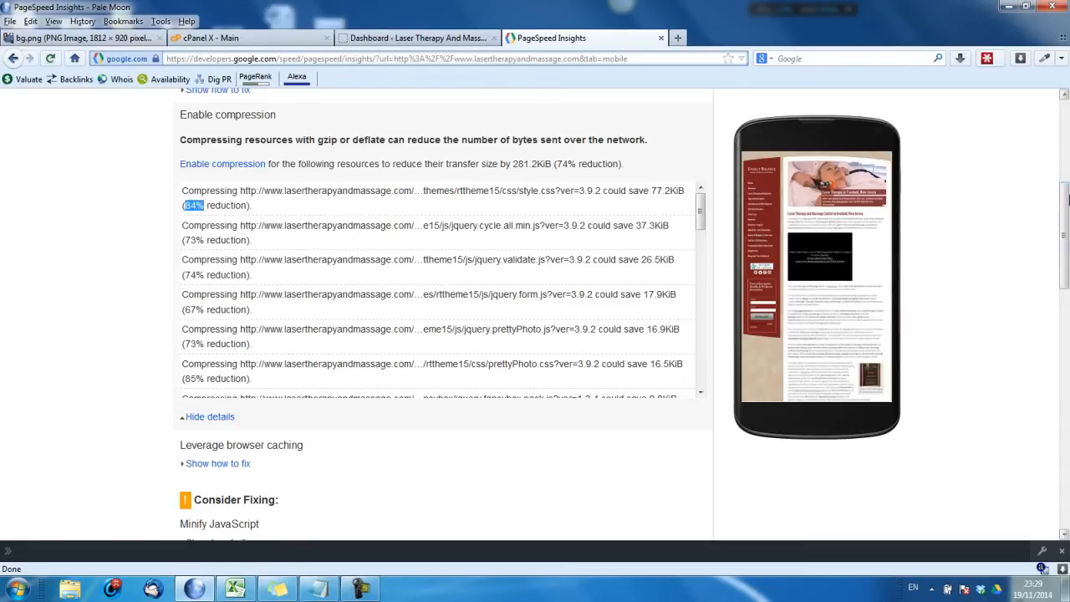
{"action": "scroll", "coordinate": [535, 314], "scroll_direction": "up", "scroll_amount": 5}
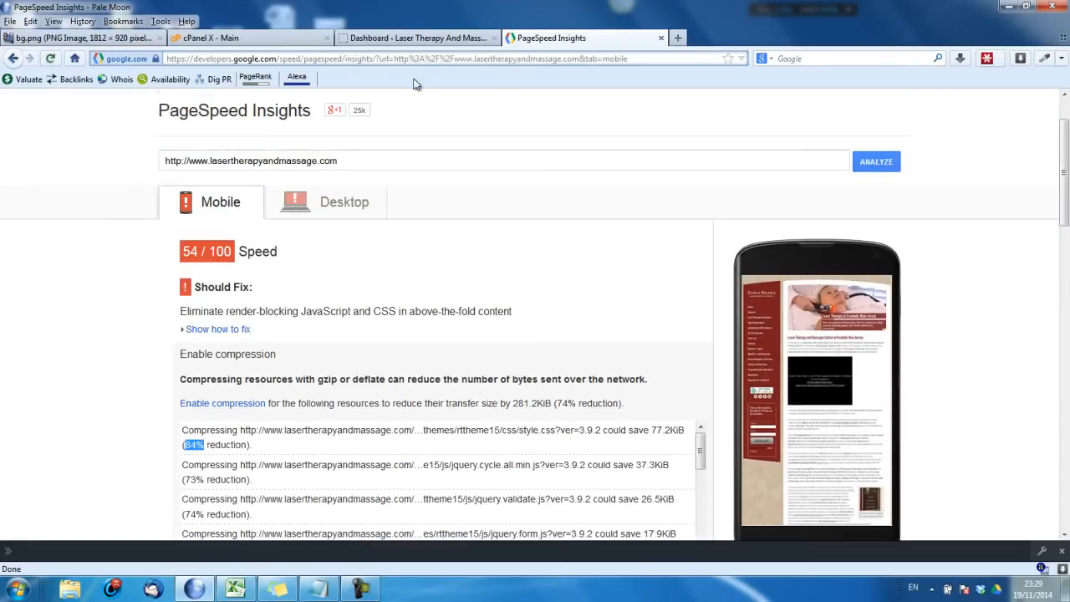
In cPanel, find the Optimize Website function with "opt", set it to Compress all content, update the settings and return to the options
{"action": "left_click", "coordinate": [254, 42]}
{"action": "left_click", "coordinate": [331, 282]}
{"action": "type", "text": "opt"}
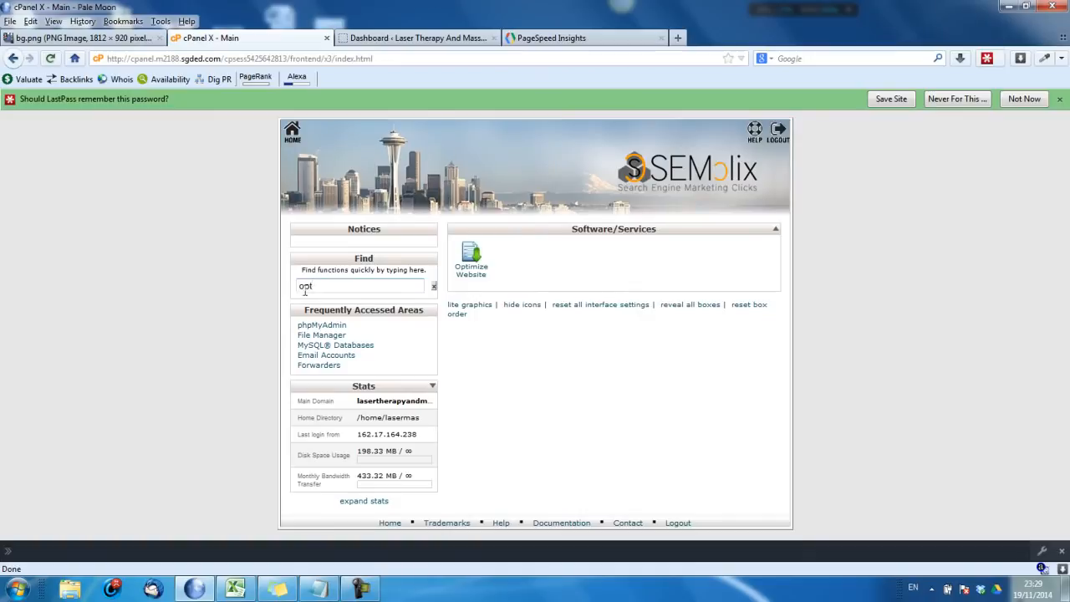
{"action": "left_click", "coordinate": [478, 279]}
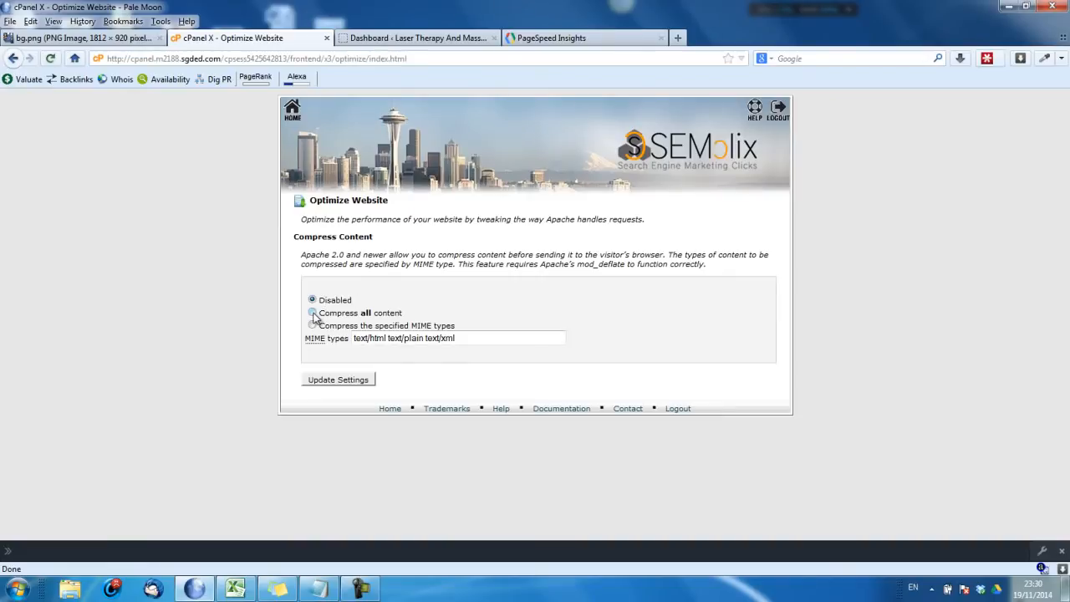
{"action": "left_click", "coordinate": [338, 378]}
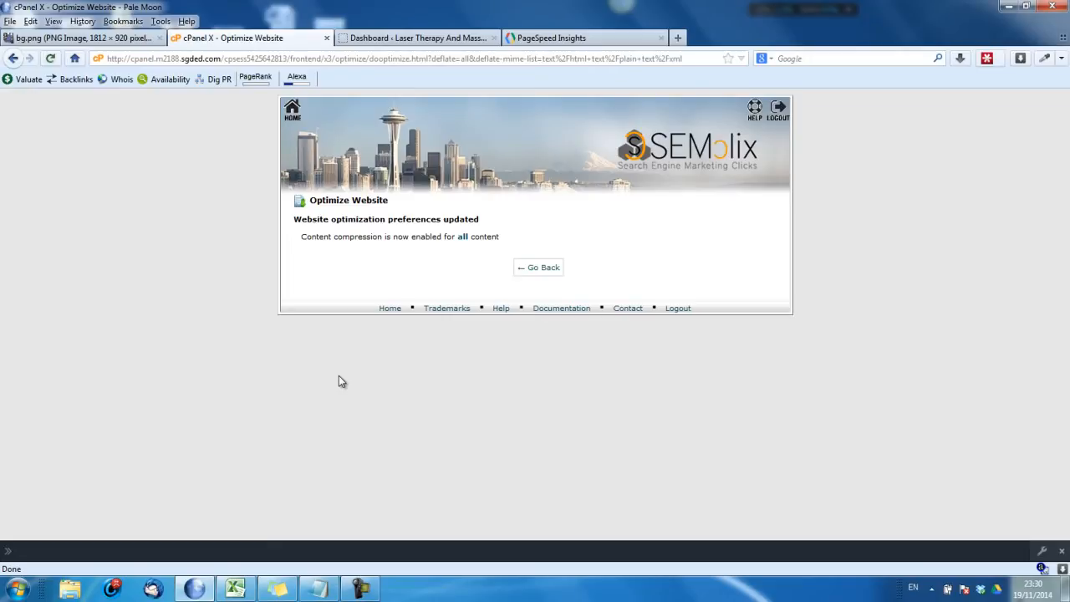
{"action": "left_click", "coordinate": [528, 281]}
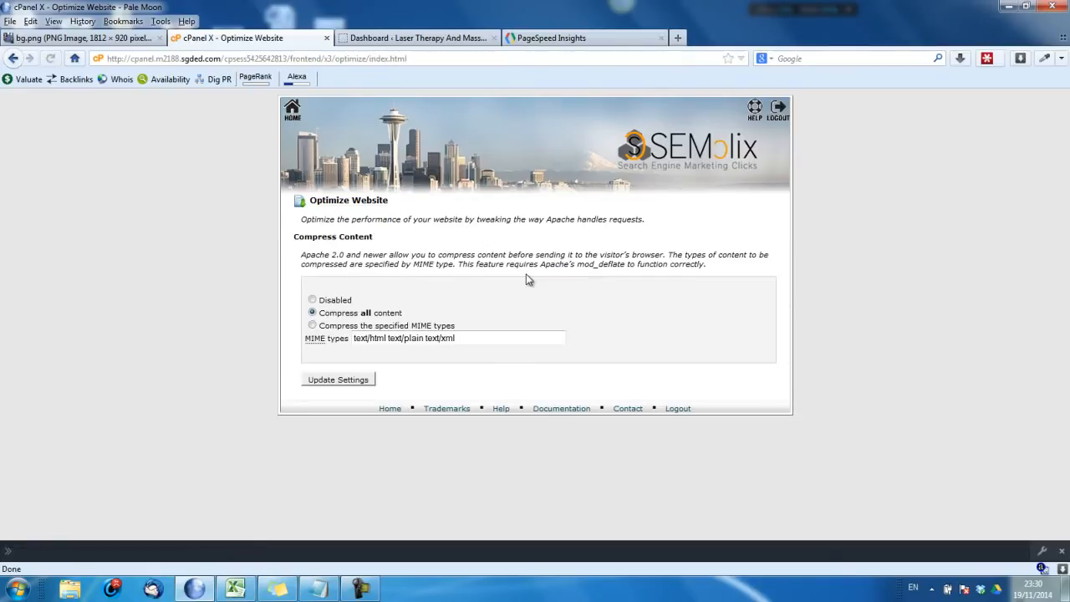
Return to PageSpeed Insights, re-analyze the site and examine the new mobile speed score and suggestions
{"action": "left_click", "coordinate": [528, 42]}
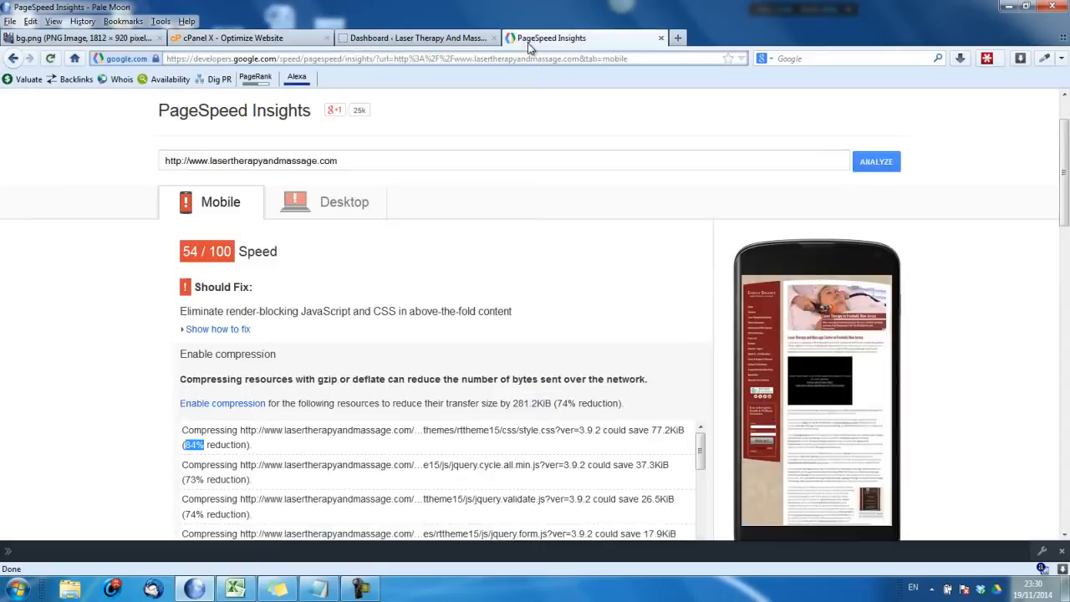
{"action": "left_click", "coordinate": [877, 164]}
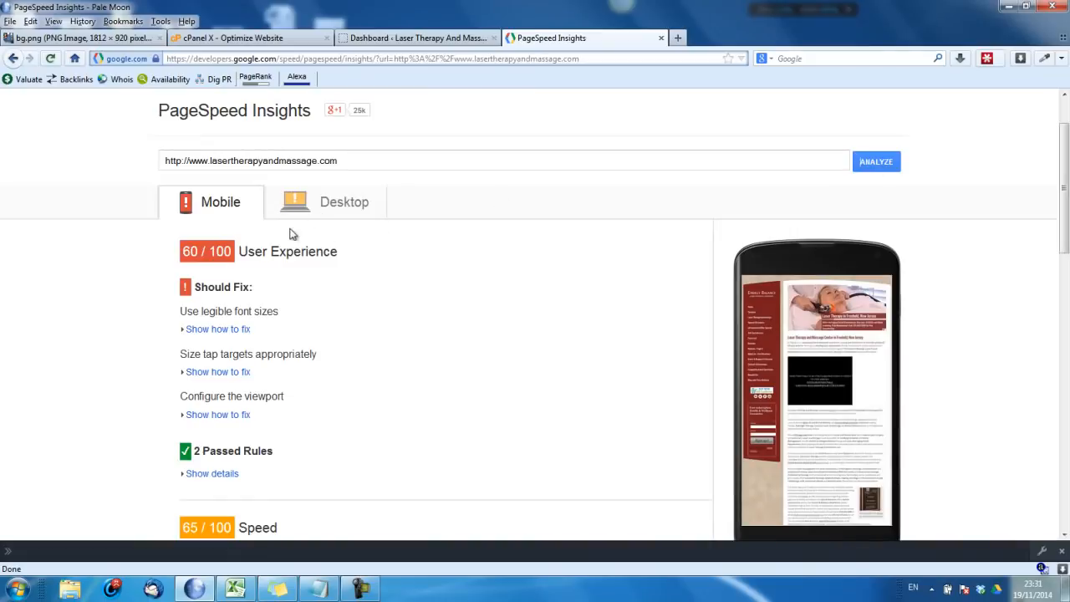
{"action": "scroll", "coordinate": [1066, 161], "scroll_direction": "down", "scroll_amount": 2}
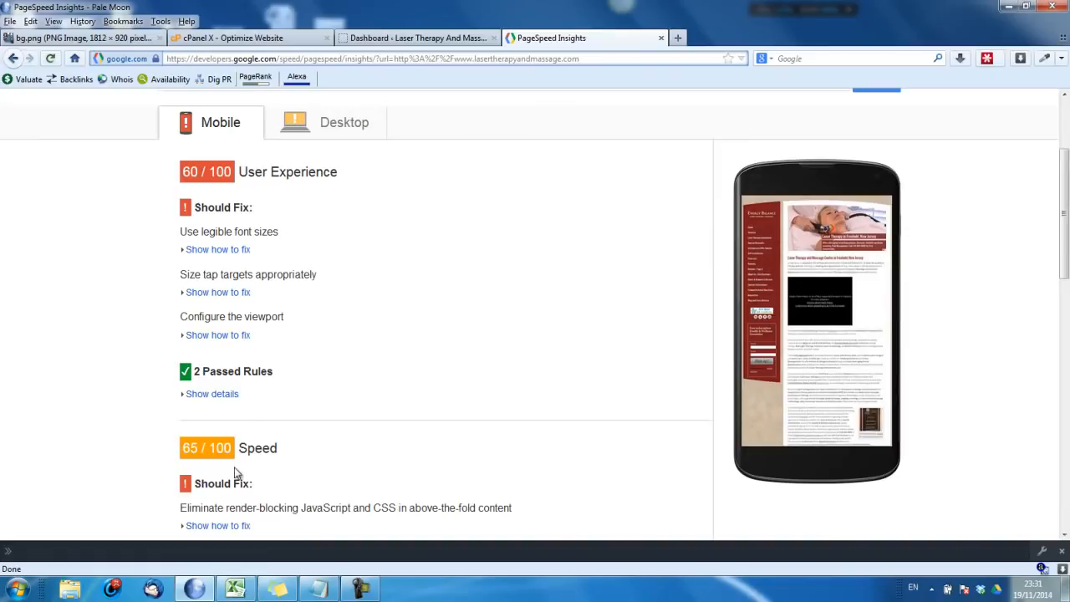
{"action": "scroll", "coordinate": [1066, 173], "scroll_direction": "down", "scroll_amount": 8}
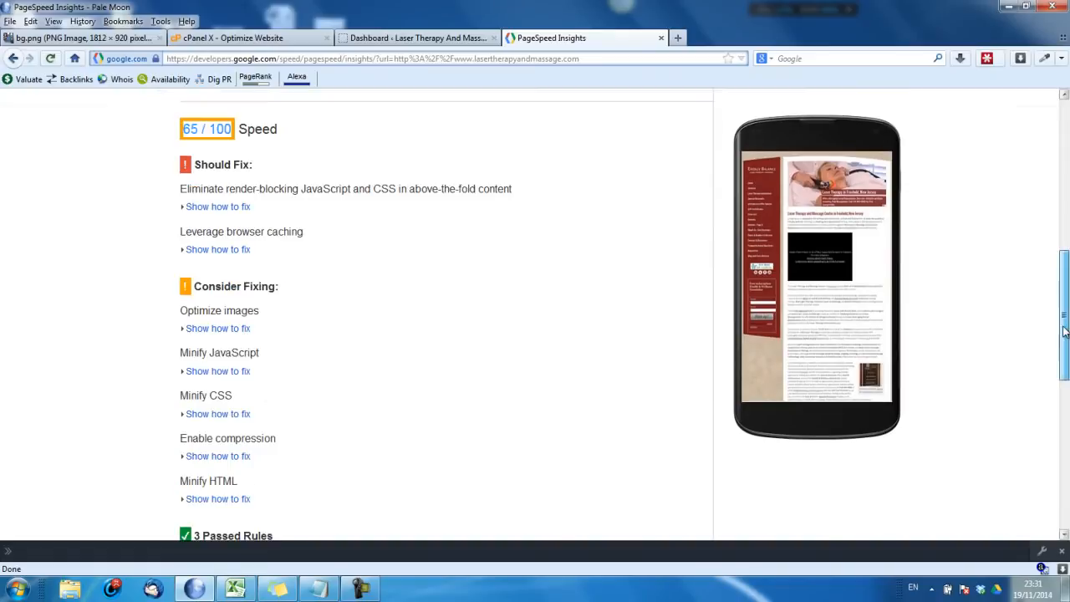
{"action": "left_click_drag", "start_coordinate": [182, 131], "coordinate": [235, 134]}
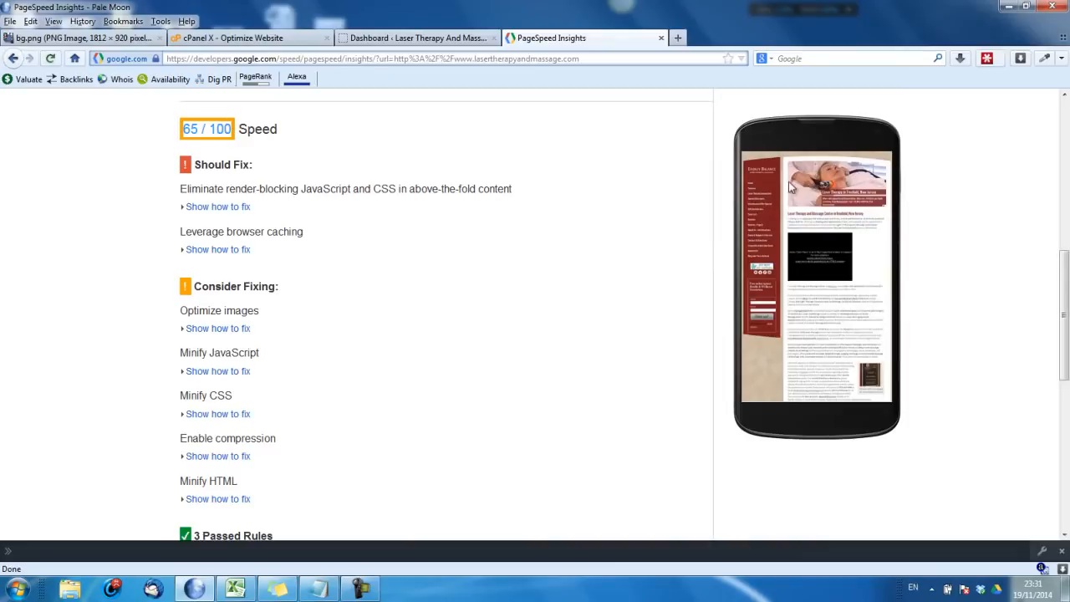
{"action": "left_click_drag", "start_coordinate": [1065, 295], "coordinate": [1066, 152]}
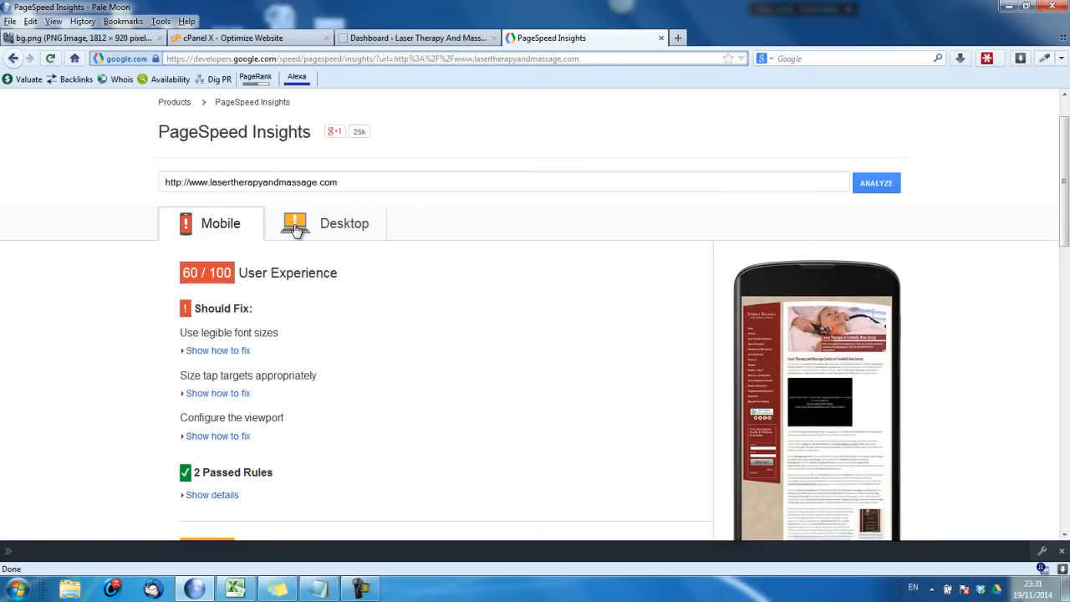
Check the desktop score and expand the fix details for Leverage browser caching
{"action": "left_click", "coordinate": [297, 230]}
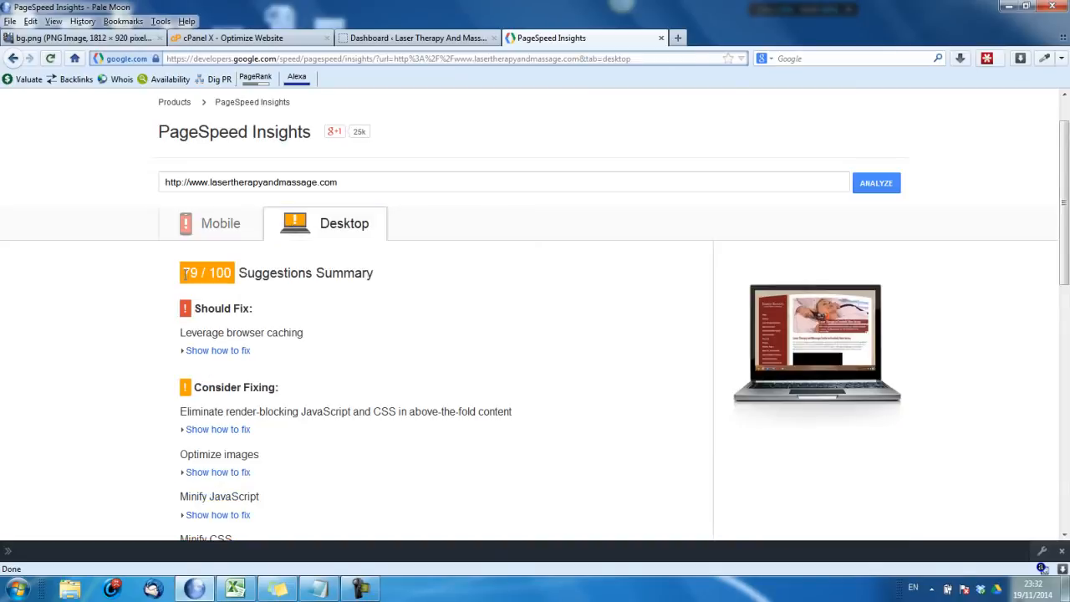
{"action": "left_click_drag", "start_coordinate": [183, 273], "coordinate": [251, 278]}
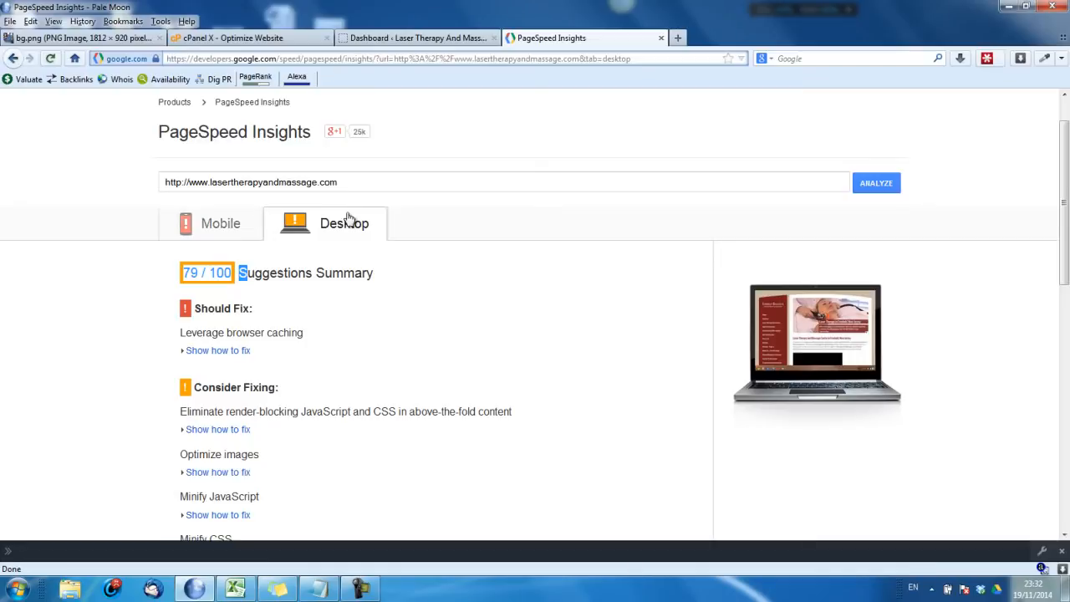
{"action": "left_click", "coordinate": [468, 252]}
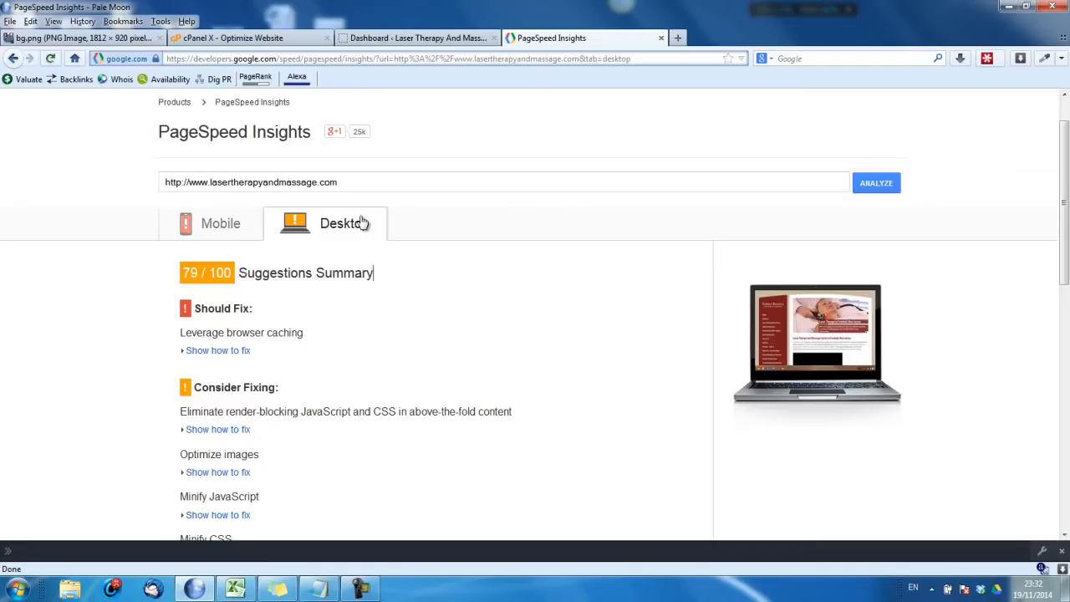
{"action": "left_click", "coordinate": [248, 352]}
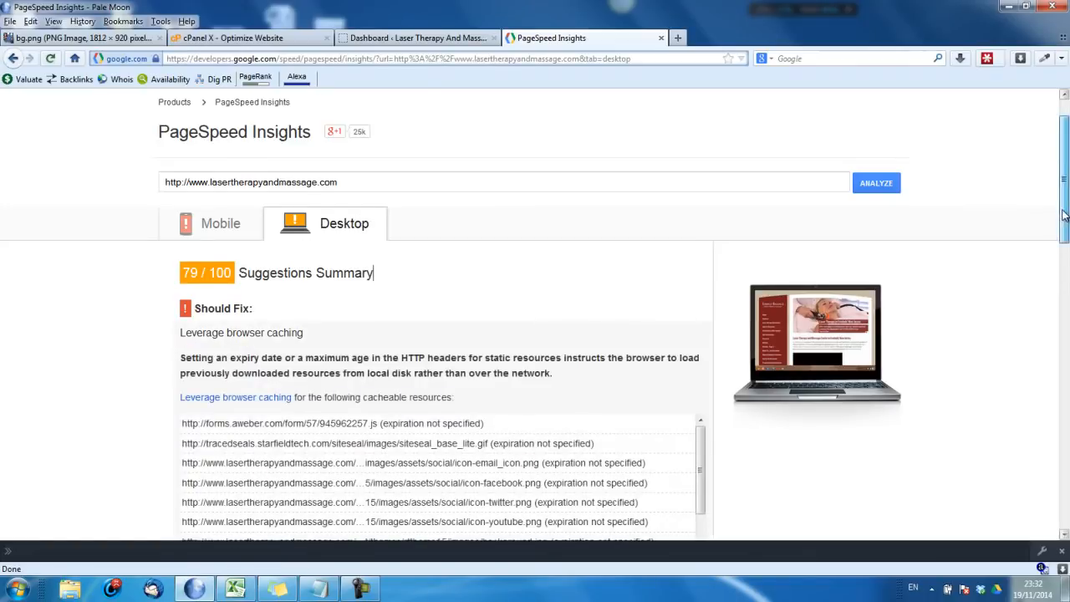
Examine the cacheable resources listed under Leverage browser caching in the desktop results
{"action": "left_click_drag", "start_coordinate": [1065, 211], "coordinate": [1064, 267]}
{"action": "left_click_drag", "start_coordinate": [699, 294], "coordinate": [703, 404]}
{"action": "left_click_drag", "start_coordinate": [420, 430], "coordinate": [335, 214]}
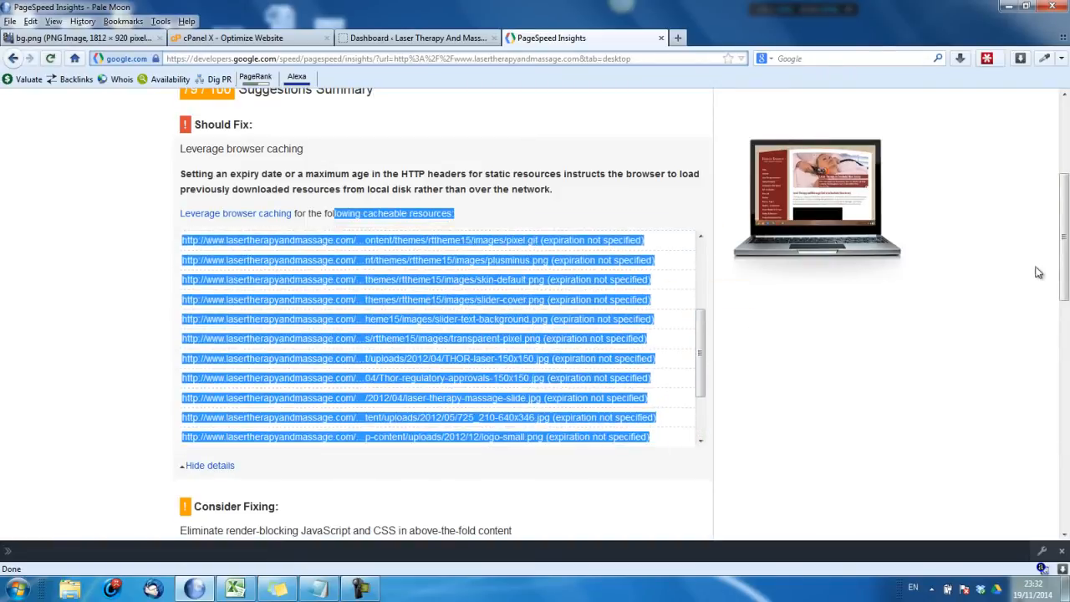
{"action": "scroll", "coordinate": [1062, 282], "scroll_direction": "up", "scroll_amount": 5}
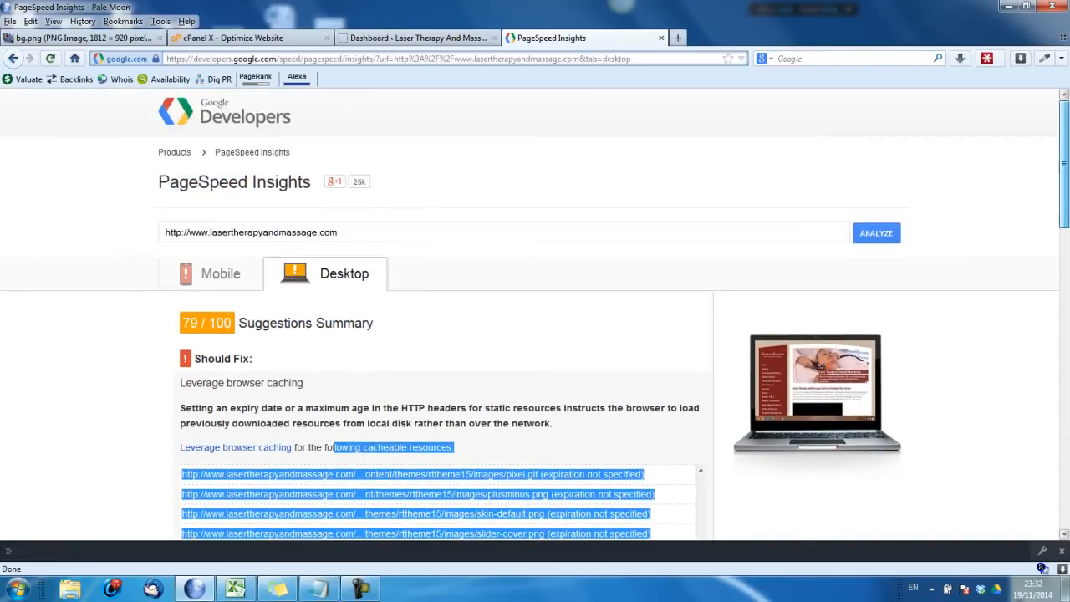
Switch to the WordPress dashboard, open the installed plugins and search them for "leverage browser caching ninjas"
{"action": "left_click", "coordinate": [388, 38]}
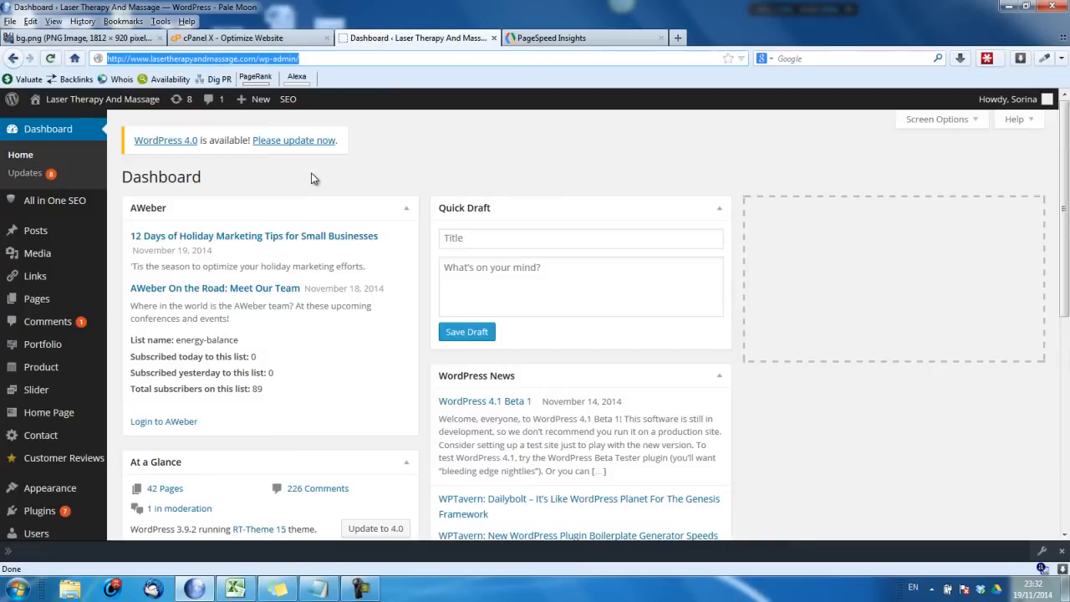
{"action": "left_click_drag", "start_coordinate": [1066, 192], "coordinate": [1066, 223]}
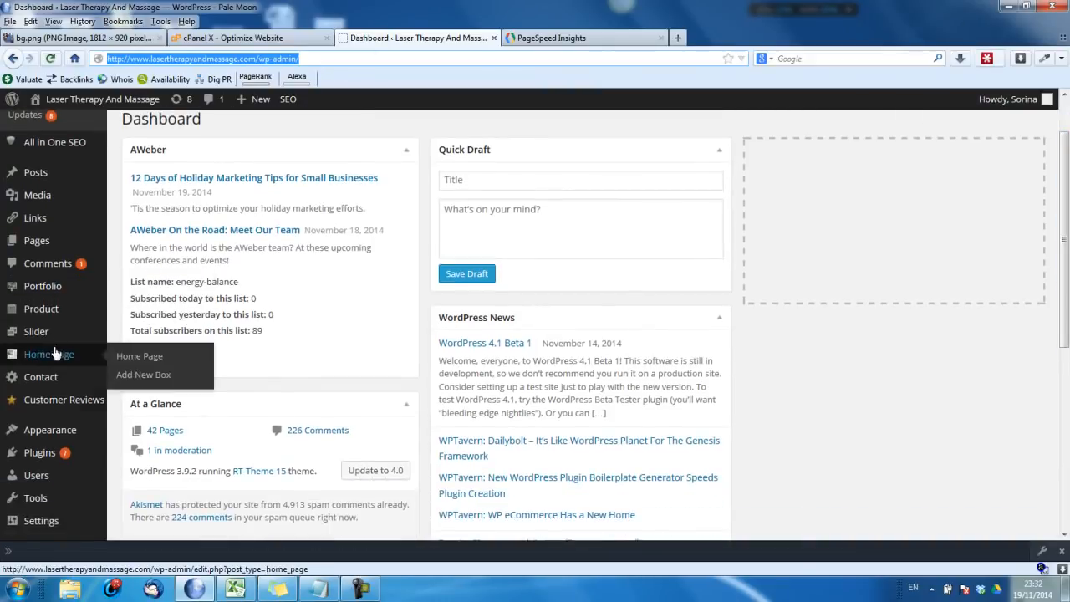
{"action": "left_click", "coordinate": [48, 460]}
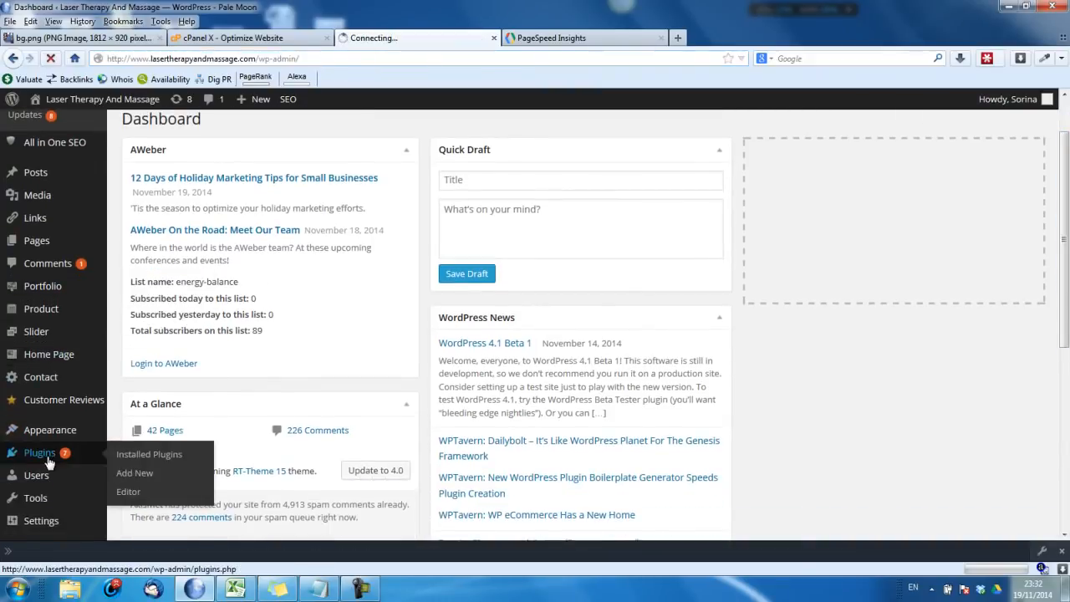
{"action": "left_click", "coordinate": [817, 205]}
{"action": "type", "text": "leve"}
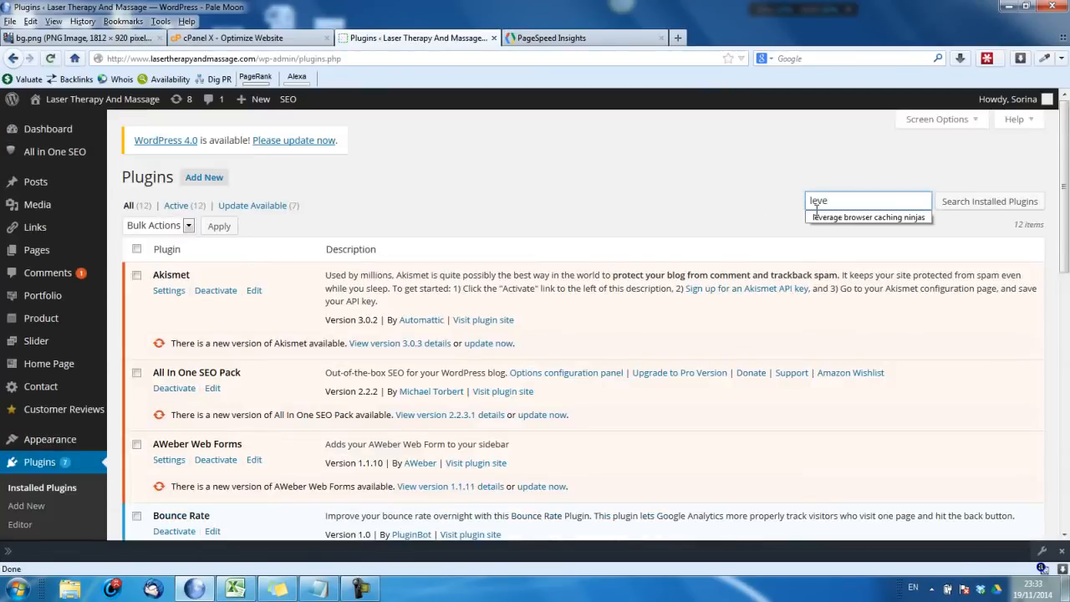
{"action": "left_click", "coordinate": [819, 216]}
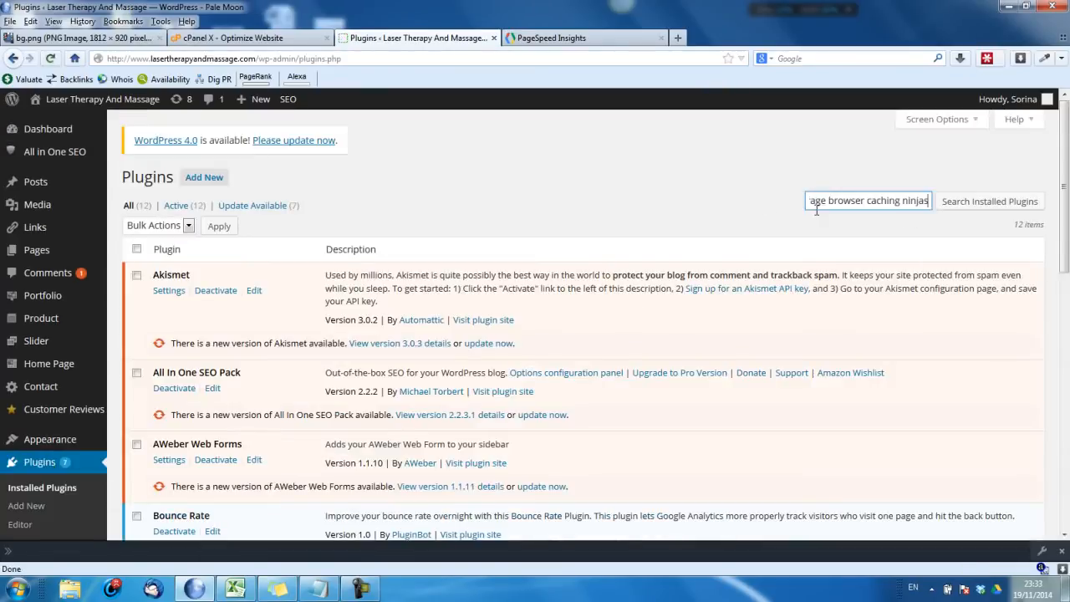
{"action": "left_click", "coordinate": [968, 205]}
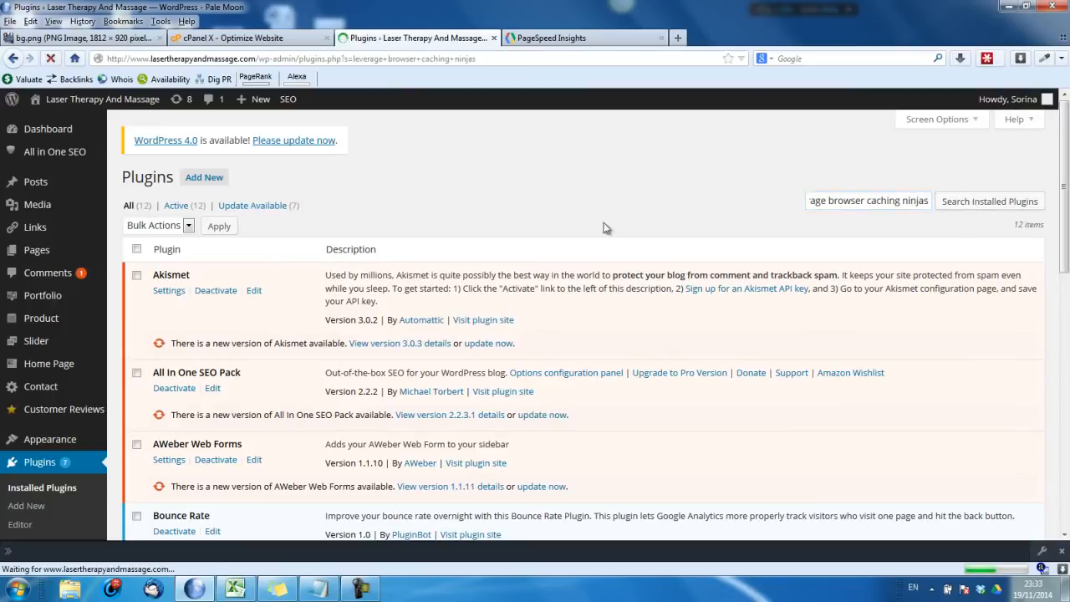
Search the plugins available to add for "leverage browser caching ninjas" and install Leverage Browser Caching Ninjas
{"action": "left_click", "coordinate": [203, 180]}
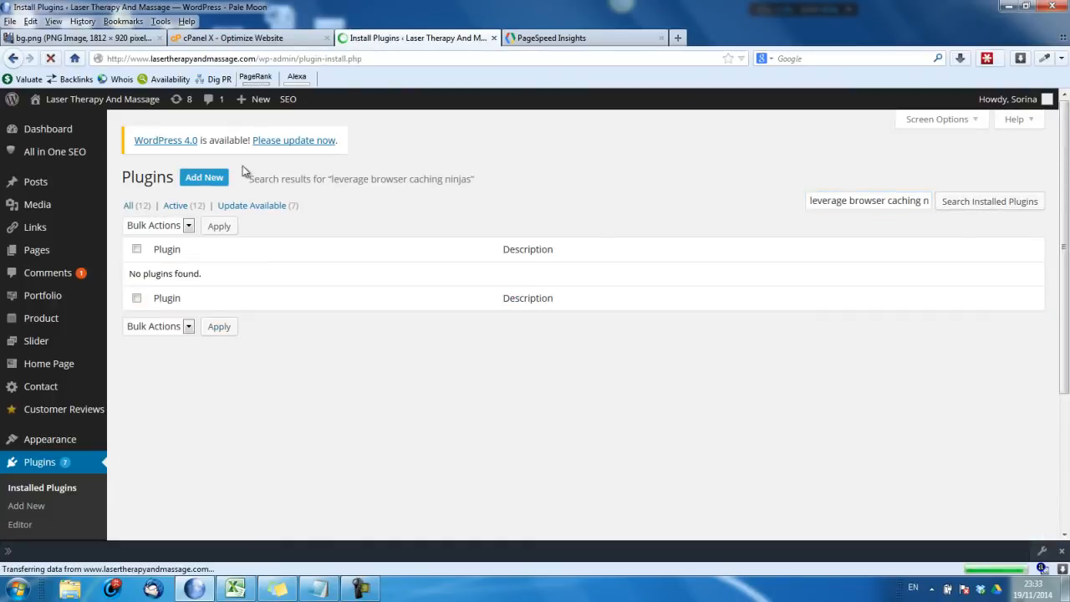
{"action": "left_click", "coordinate": [202, 283]}
{"action": "type", "text": "lever"}
{"action": "key", "text": "Down"}
{"action": "key", "text": "Return"}
{"action": "key", "text": "Return"}
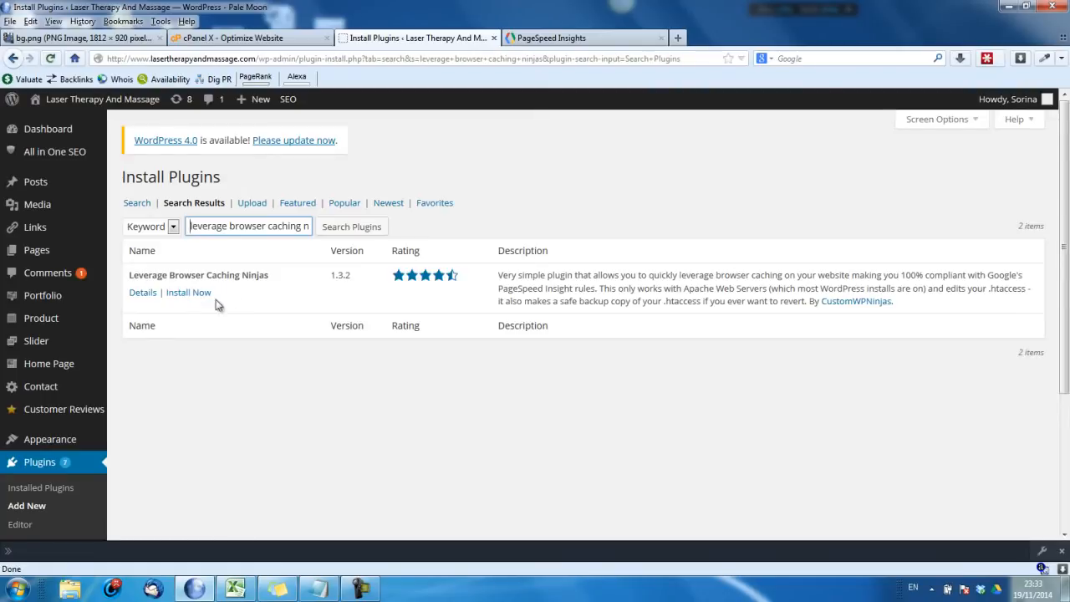
{"action": "left_click", "coordinate": [186, 296]}
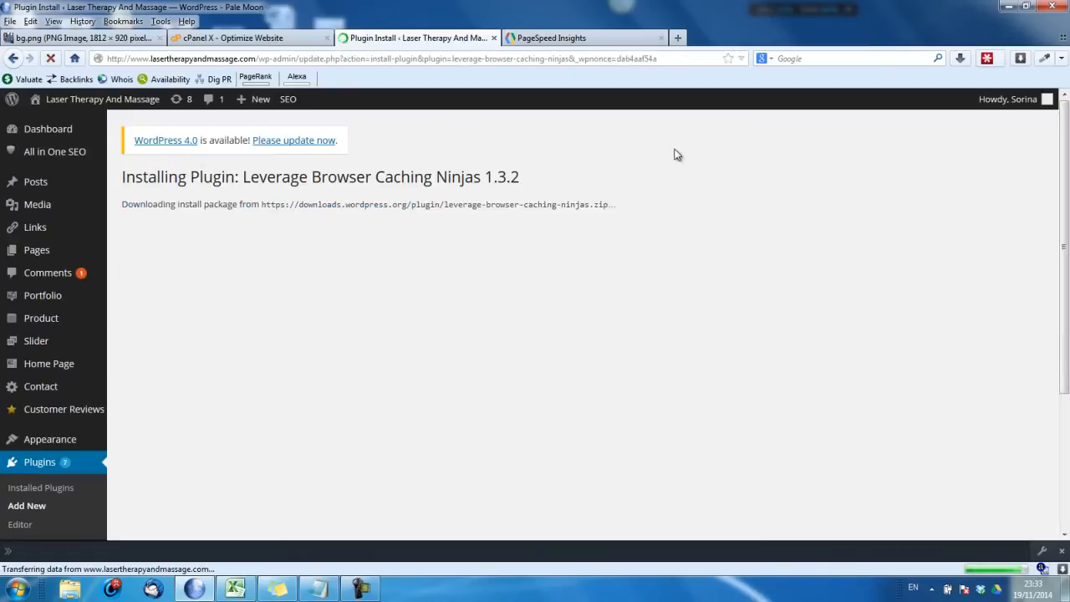
{"action": "mouse_move", "coordinate": [1066, 166]}
{"action": "left_mouse_down"}
{"action": "mouse_move", "coordinate": [1068, 341]}
{"action": "mouse_move", "coordinate": [1067, 157]}
{"action": "left_mouse_up"}
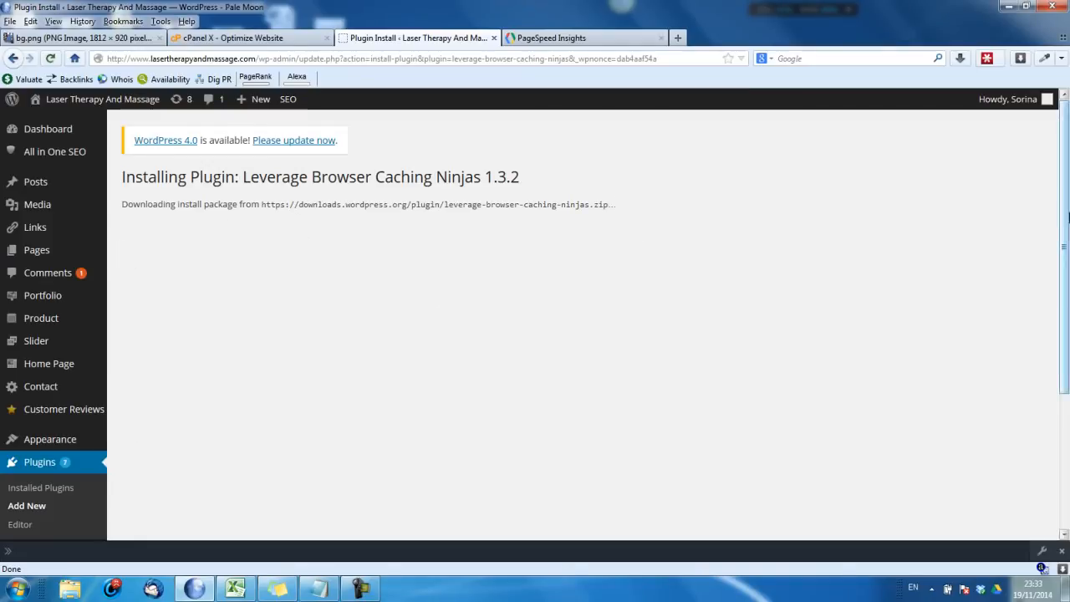
Go back to the installed plugins and activate Leverage Browser Caching Ninjas
{"action": "left_click_drag", "start_coordinate": [1065, 231], "coordinate": [1066, 292]}
{"action": "left_click", "coordinate": [43, 402]}
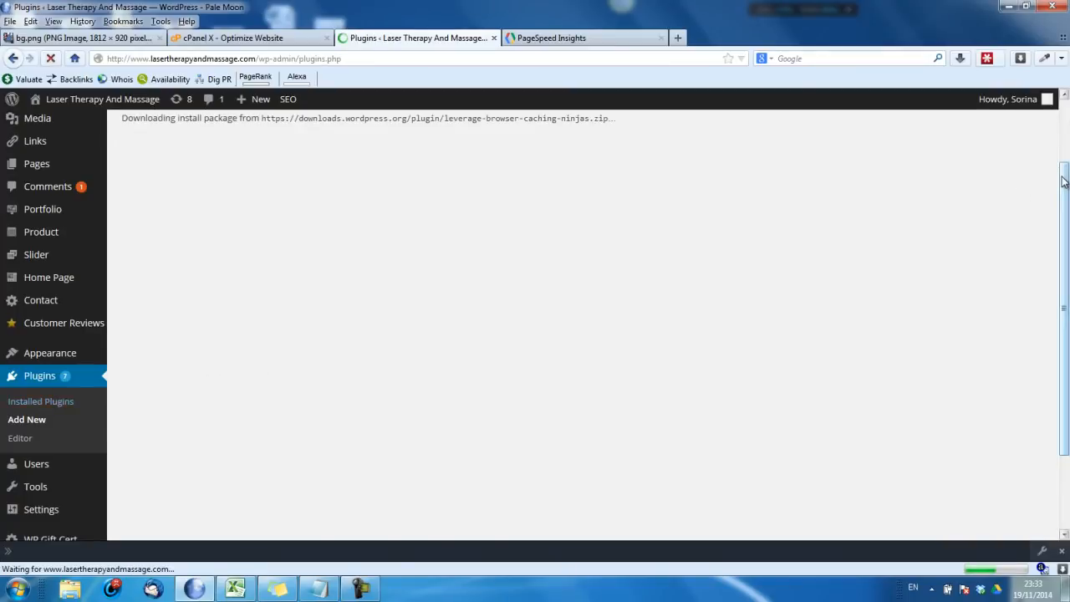
{"action": "left_click_drag", "start_coordinate": [1065, 177], "coordinate": [1064, 315]}
{"action": "left_click", "coordinate": [168, 434]}
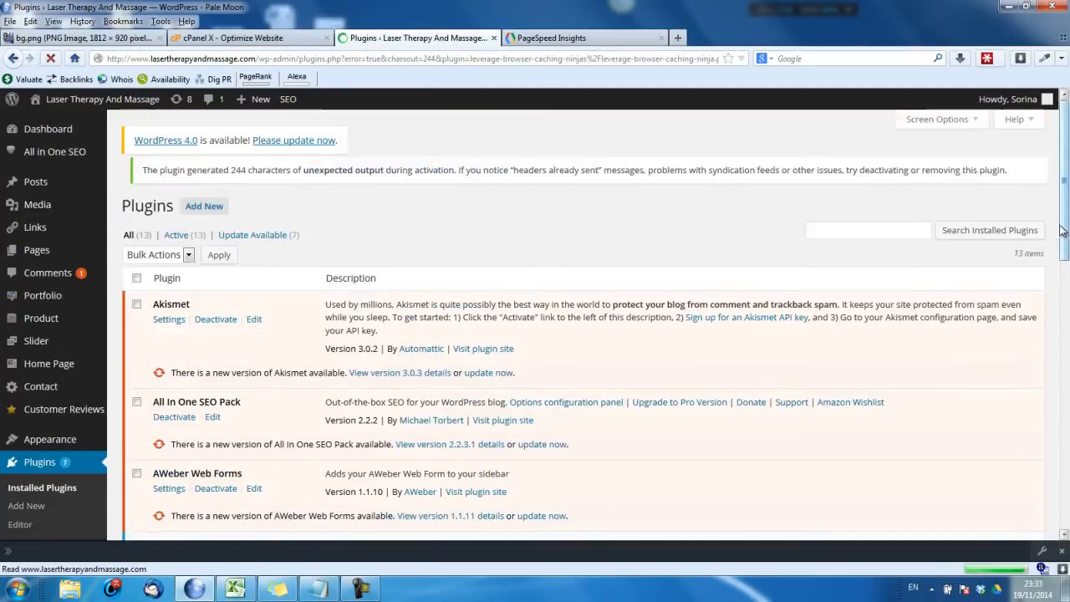
{"action": "scroll", "coordinate": [1066, 237], "scroll_direction": "down", "scroll_amount": 3}
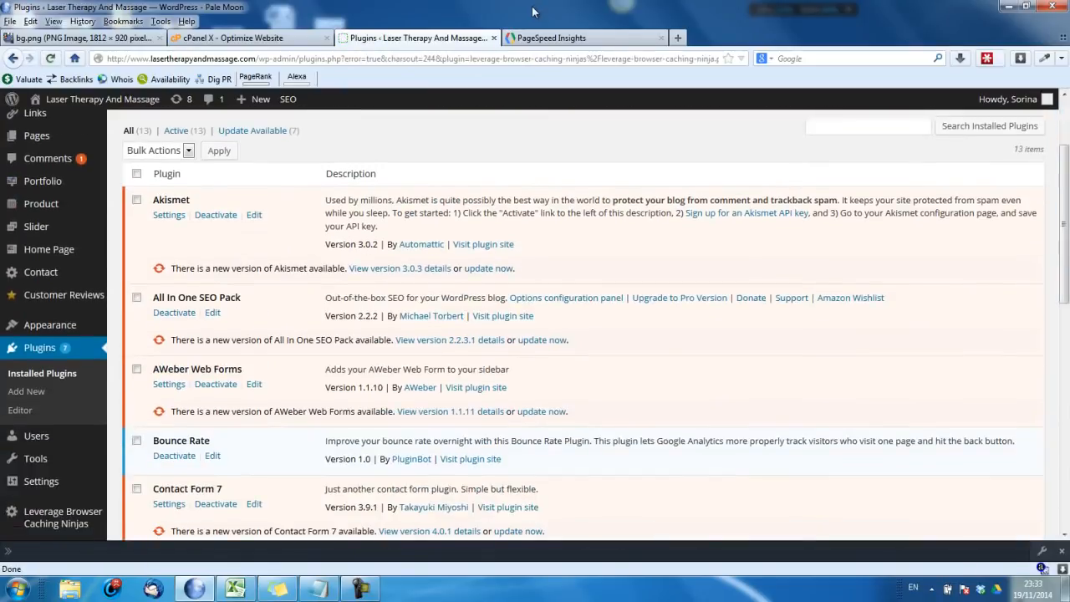
Return to PageSpeed Insights, re-analyze the site from the mobile results and check the mobile speed score
{"action": "left_click", "coordinate": [531, 41]}
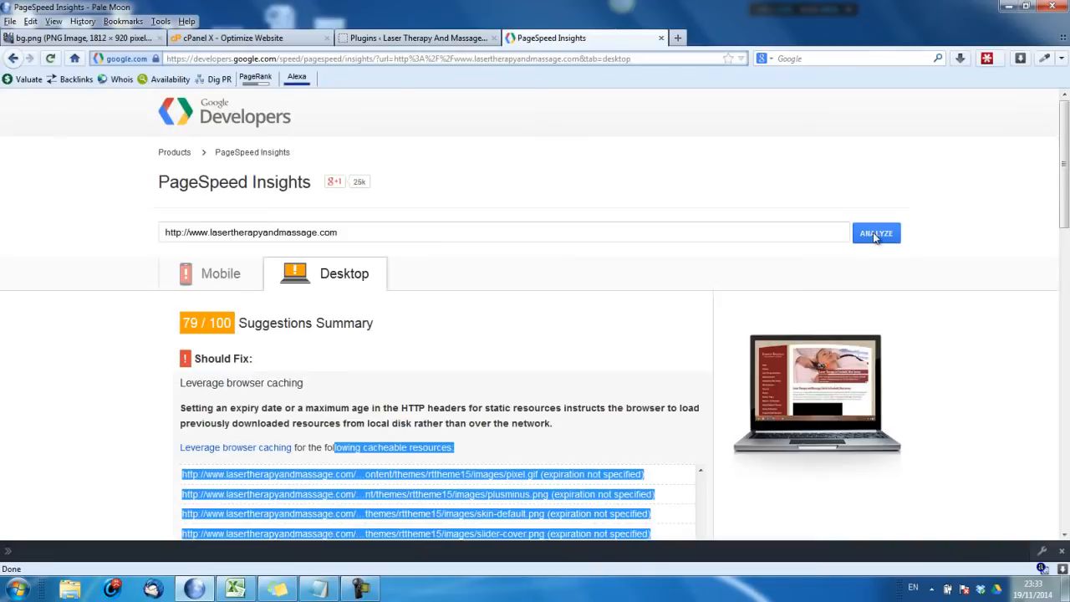
{"action": "left_click", "coordinate": [198, 275]}
{"action": "left_click", "coordinate": [868, 236]}
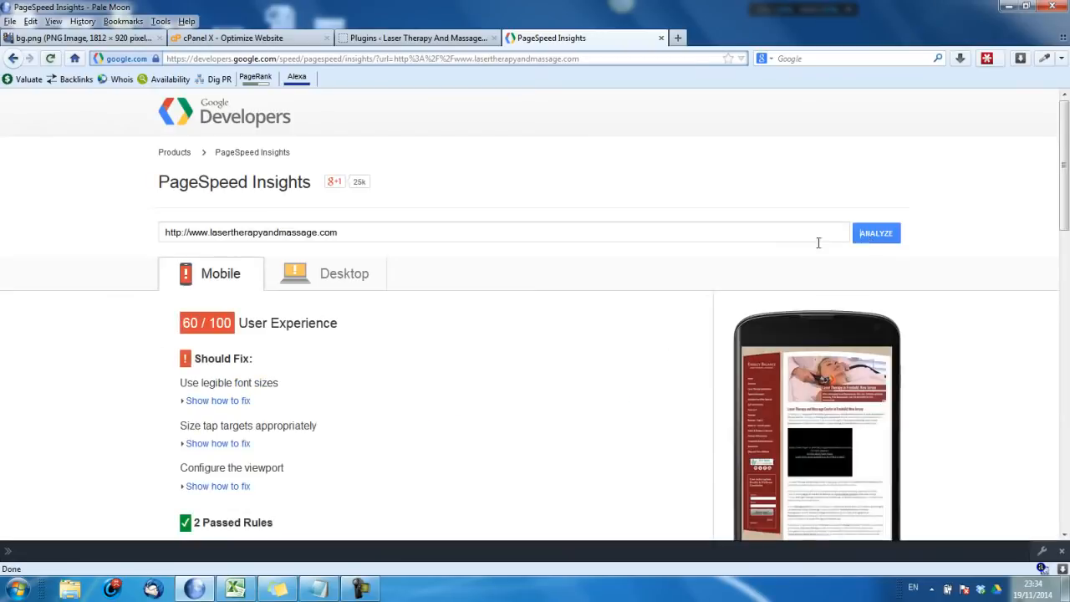
{"action": "left_click_drag", "start_coordinate": [1065, 151], "coordinate": [1066, 198]}
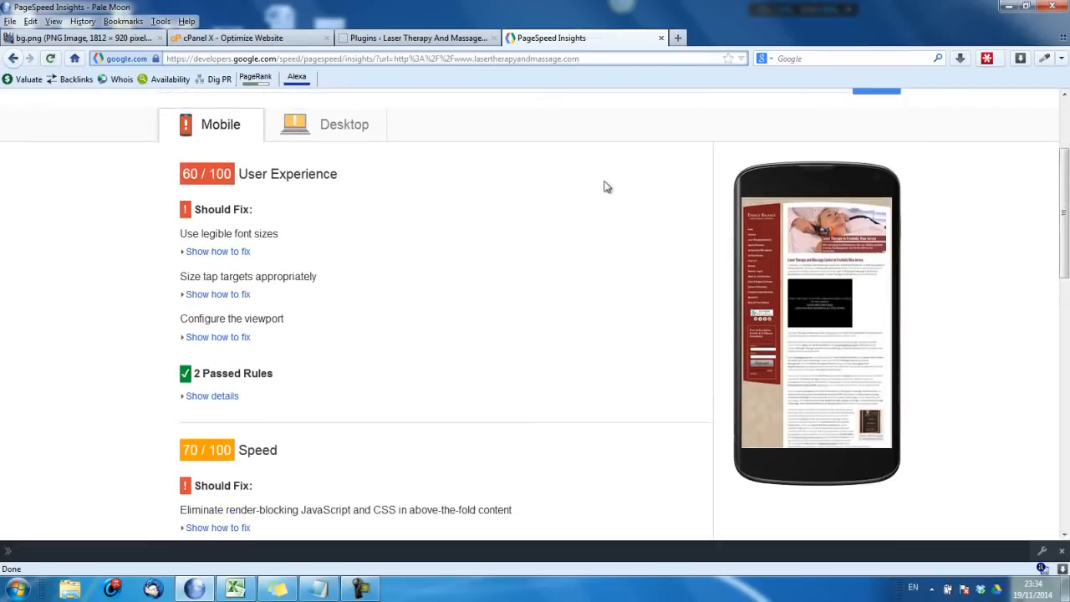
Compare the new desktop score with the mobile speed score
{"action": "left_click", "coordinate": [373, 139]}
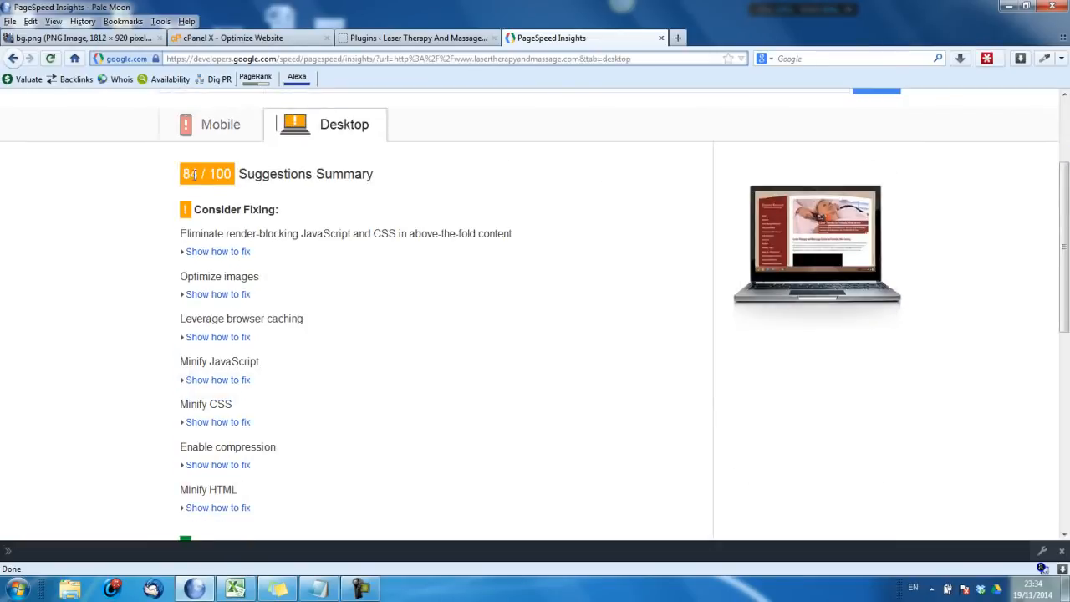
{"action": "left_click_drag", "start_coordinate": [213, 181], "coordinate": [267, 203]}
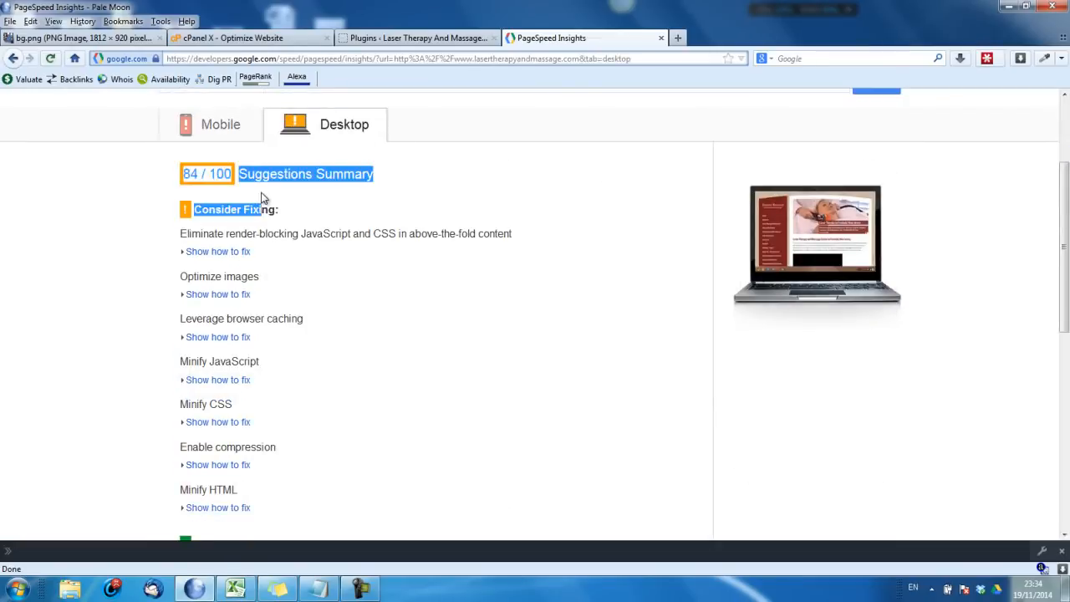
{"action": "left_click", "coordinate": [402, 178]}
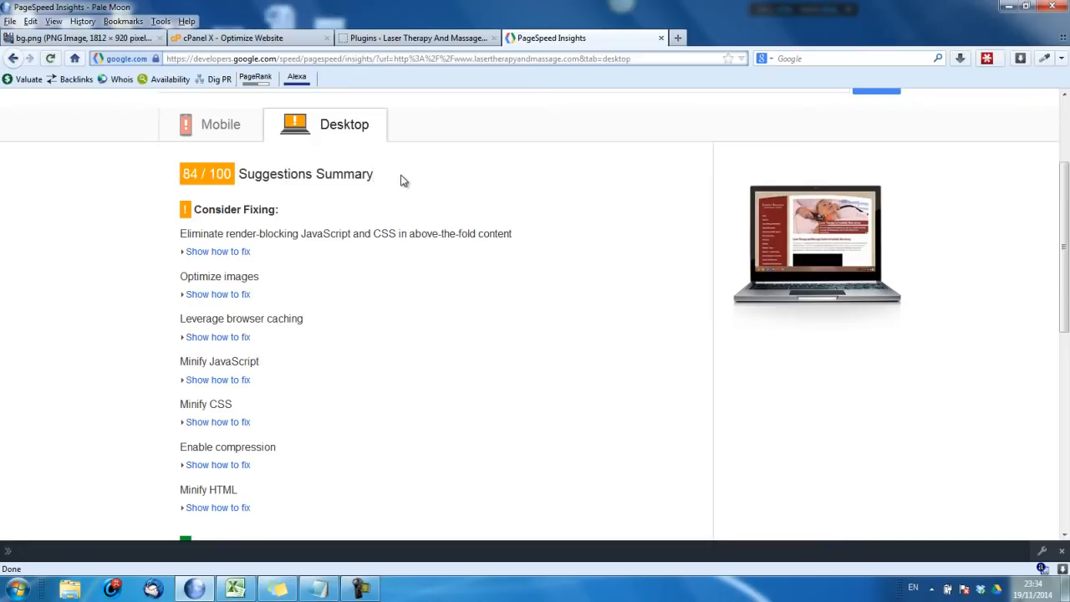
{"action": "left_click", "coordinate": [227, 126]}
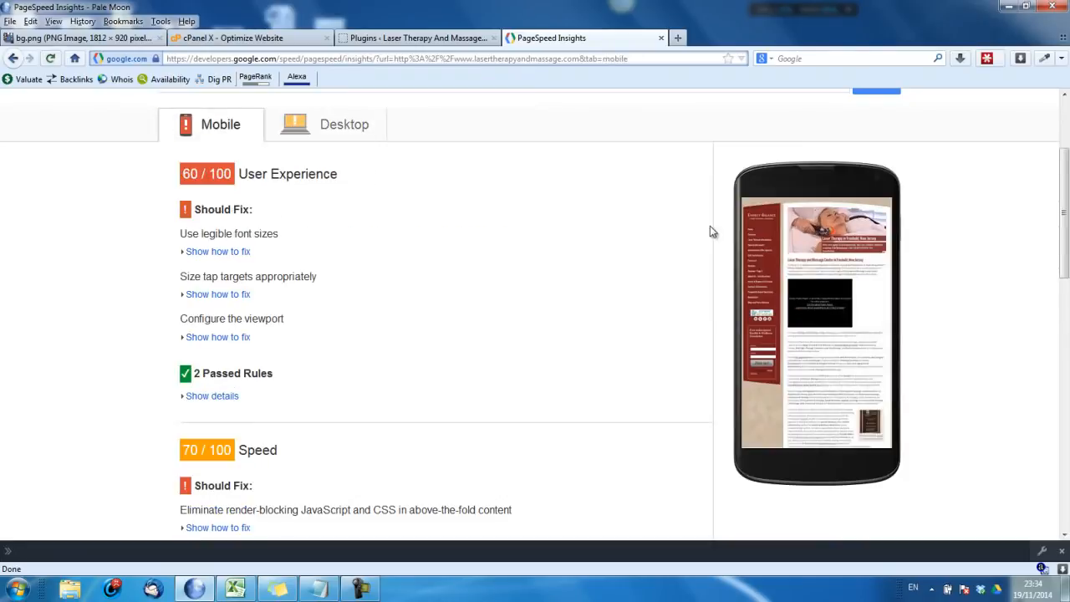
{"action": "left_click_drag", "start_coordinate": [242, 452], "coordinate": [173, 456]}
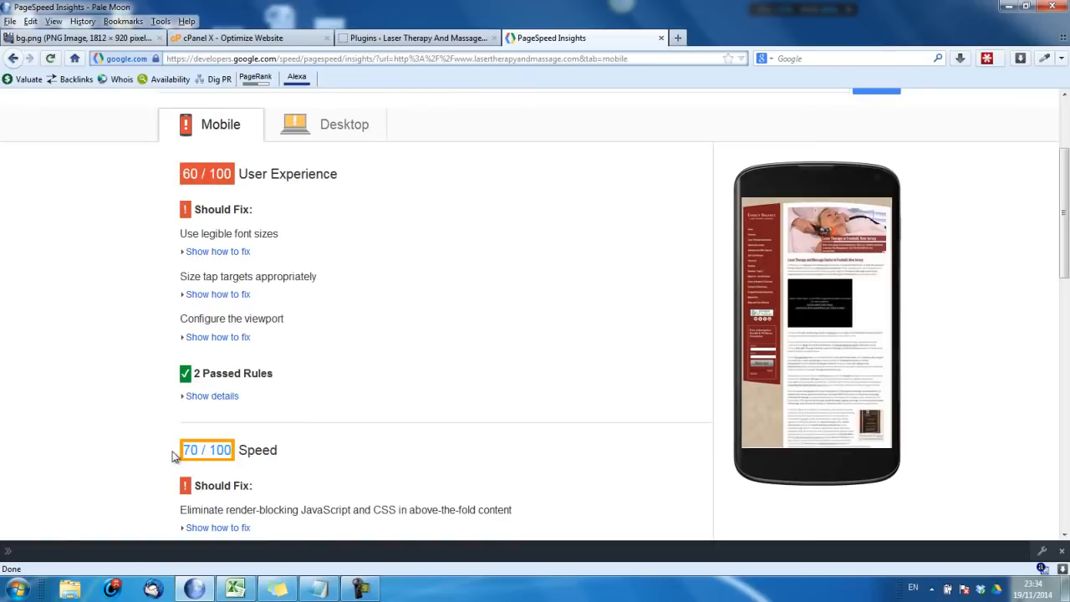
Expand the Leverage browser caching fix details in the desktop results and examine the remaining resources
{"action": "left_click", "coordinate": [360, 127]}
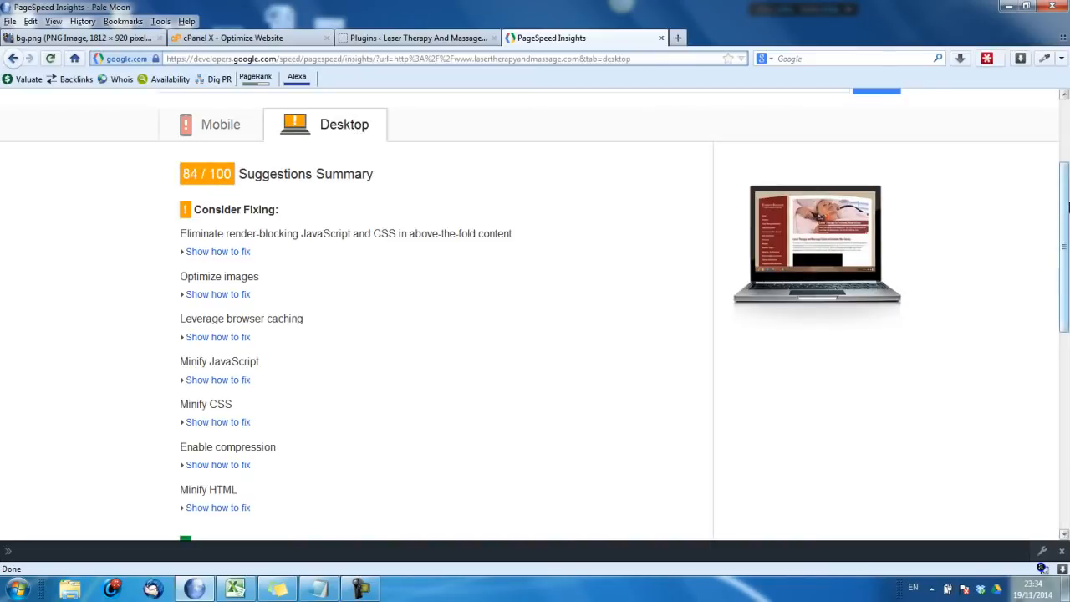
{"action": "scroll", "coordinate": [1066, 202], "scroll_direction": "up", "scroll_amount": 1}
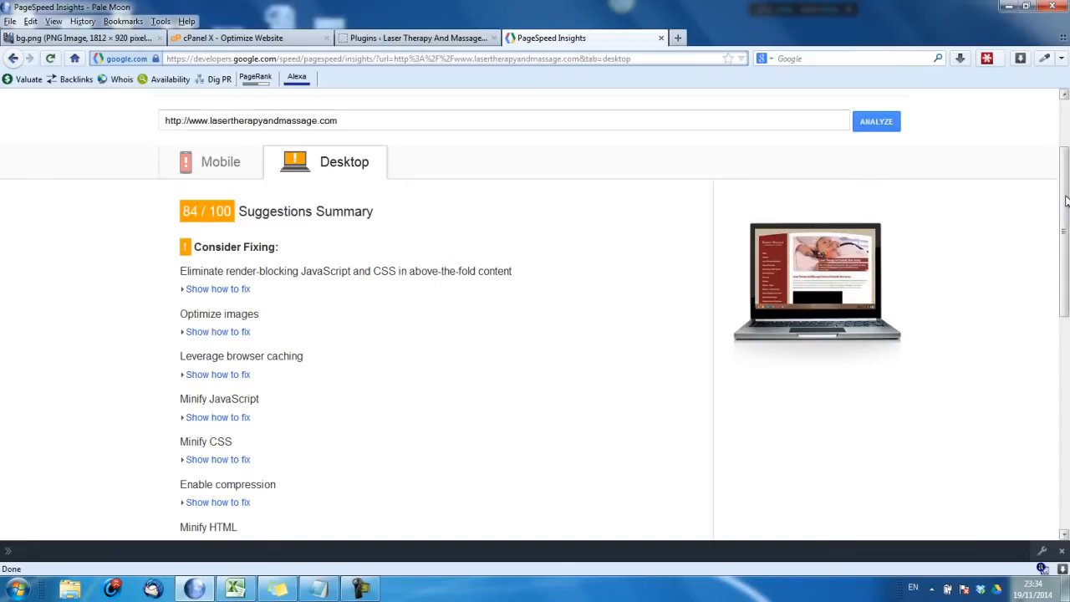
{"action": "left_click", "coordinate": [244, 377]}
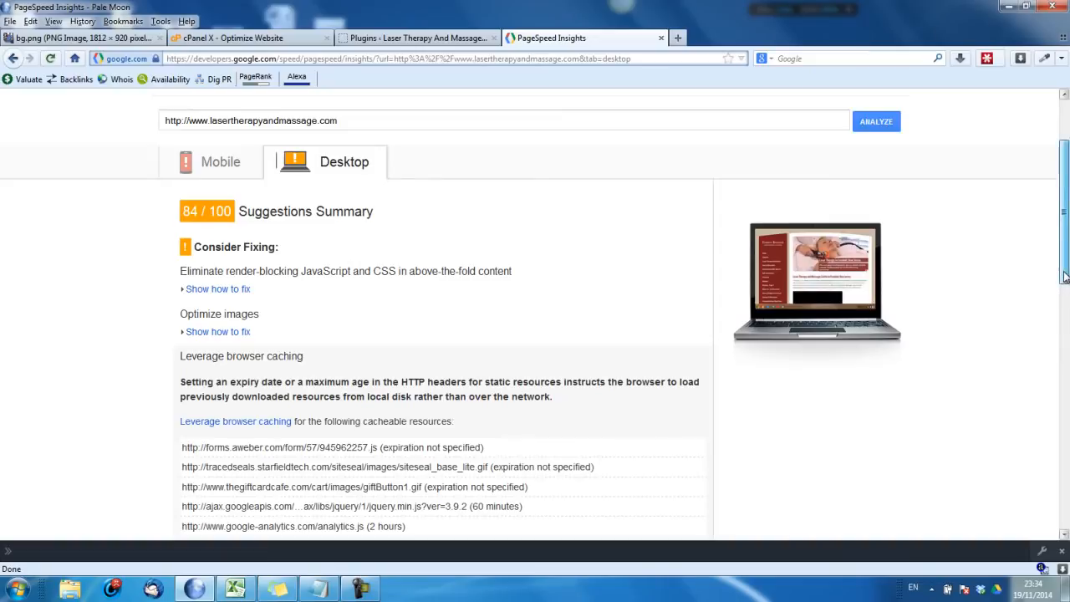
{"action": "scroll", "coordinate": [1067, 322], "scroll_direction": "down", "scroll_amount": 3}
{"action": "left_click_drag", "start_coordinate": [415, 396], "coordinate": [184, 322]}
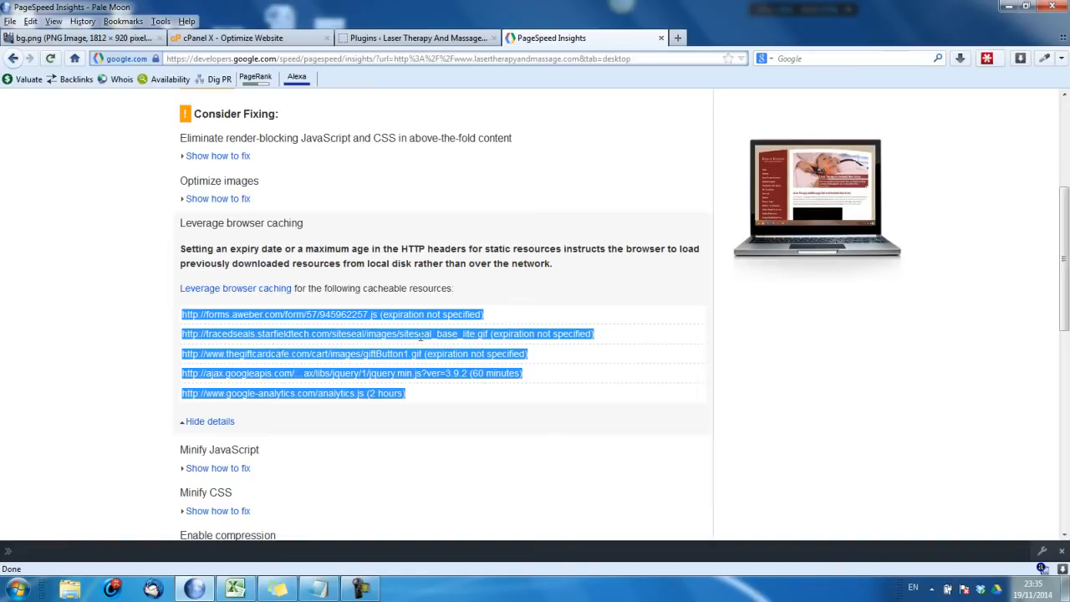
Expand the Minify JavaScript fix details and examine the listed scripts and their possible savings
{"action": "left_click_drag", "start_coordinate": [1065, 276], "coordinate": [1067, 337]}
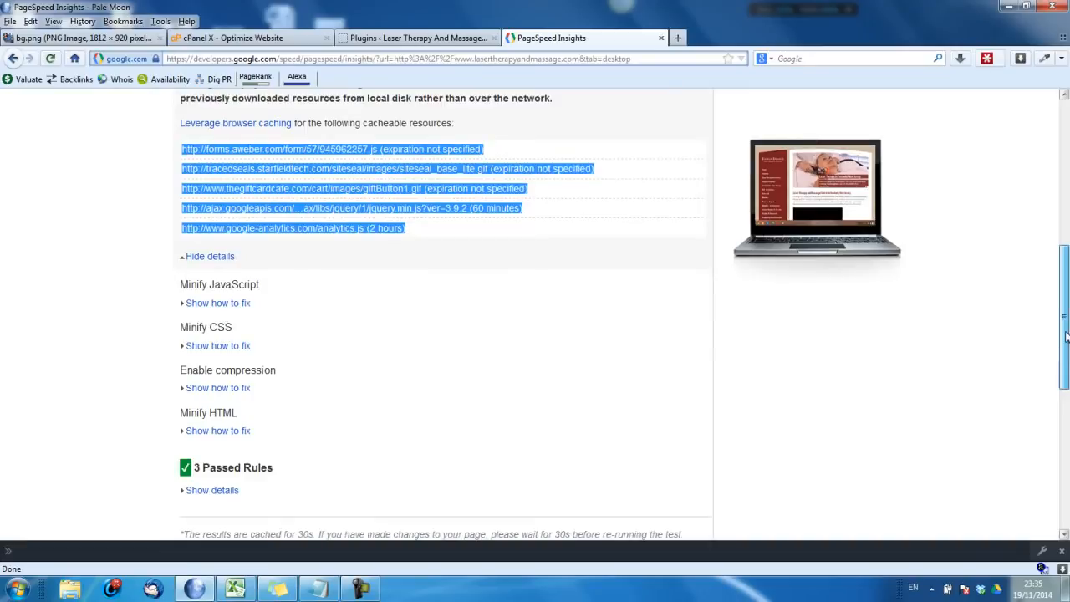
{"action": "left_click", "coordinate": [240, 304]}
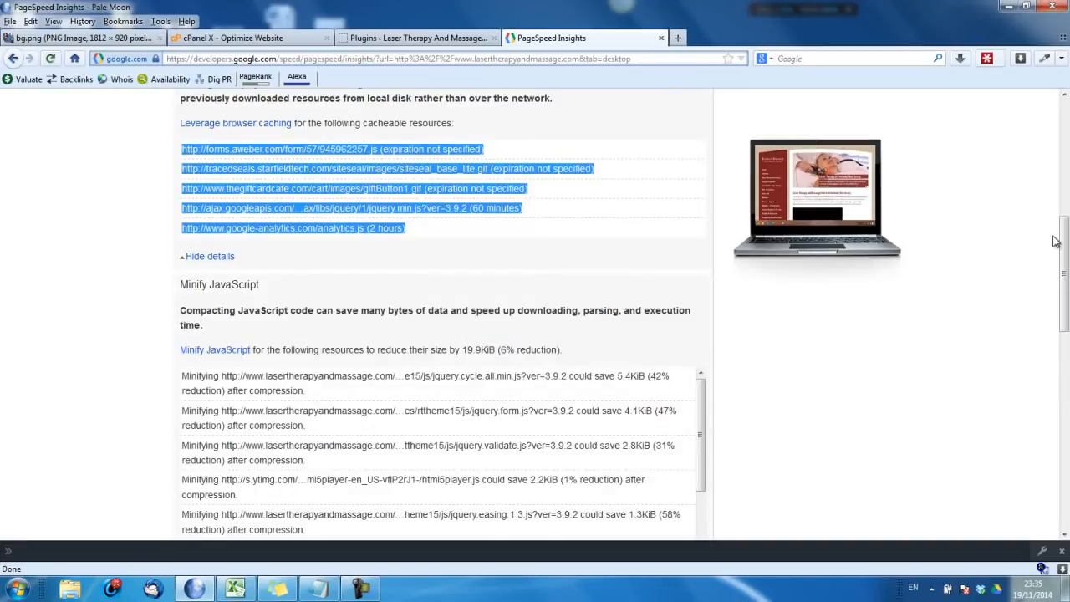
{"action": "left_click_drag", "start_coordinate": [1064, 250], "coordinate": [1067, 300]}
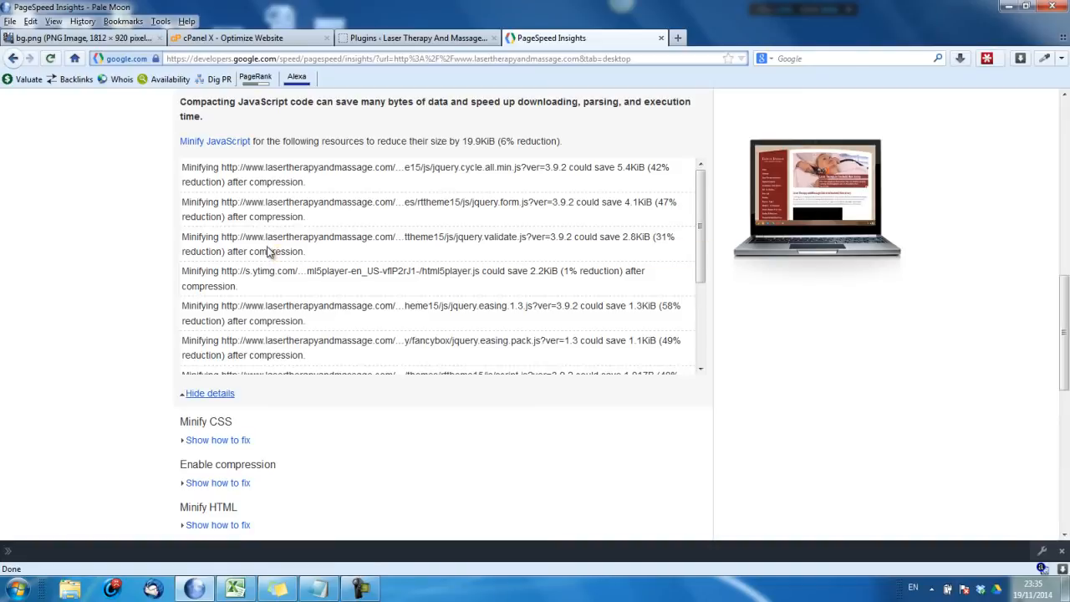
{"action": "left_click_drag", "start_coordinate": [701, 251], "coordinate": [693, 338]}
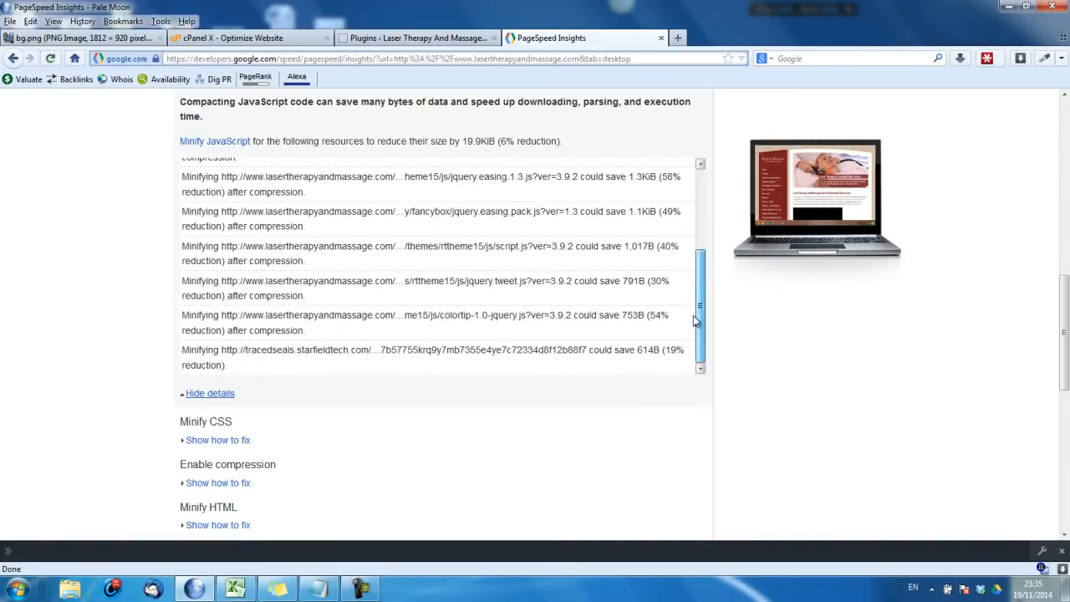
{"action": "left_click_drag", "start_coordinate": [697, 330], "coordinate": [717, 208]}
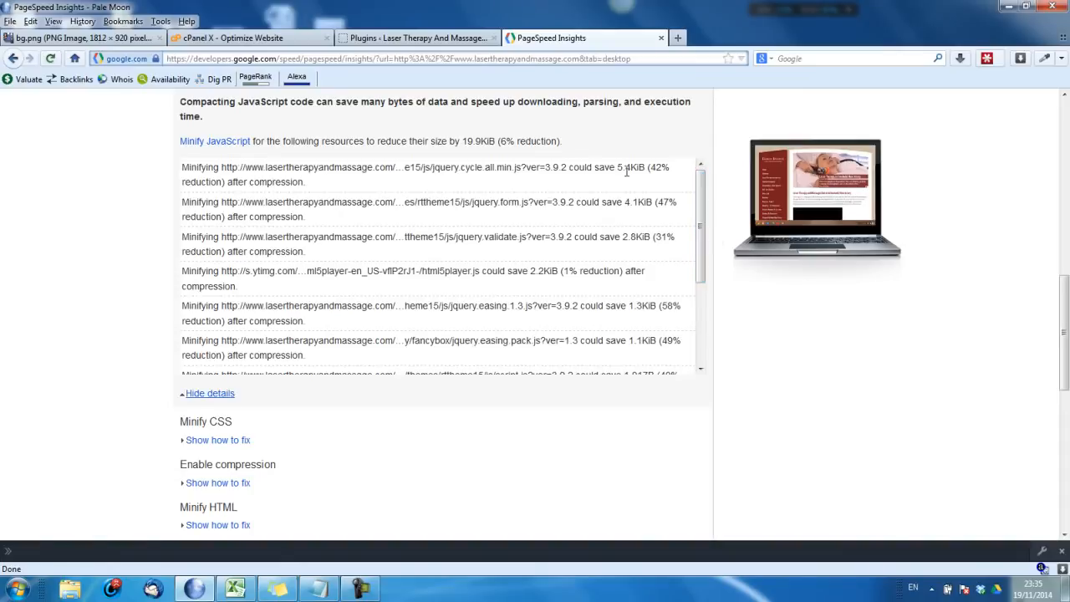
{"action": "left_click_drag", "start_coordinate": [647, 167], "coordinate": [585, 168]}
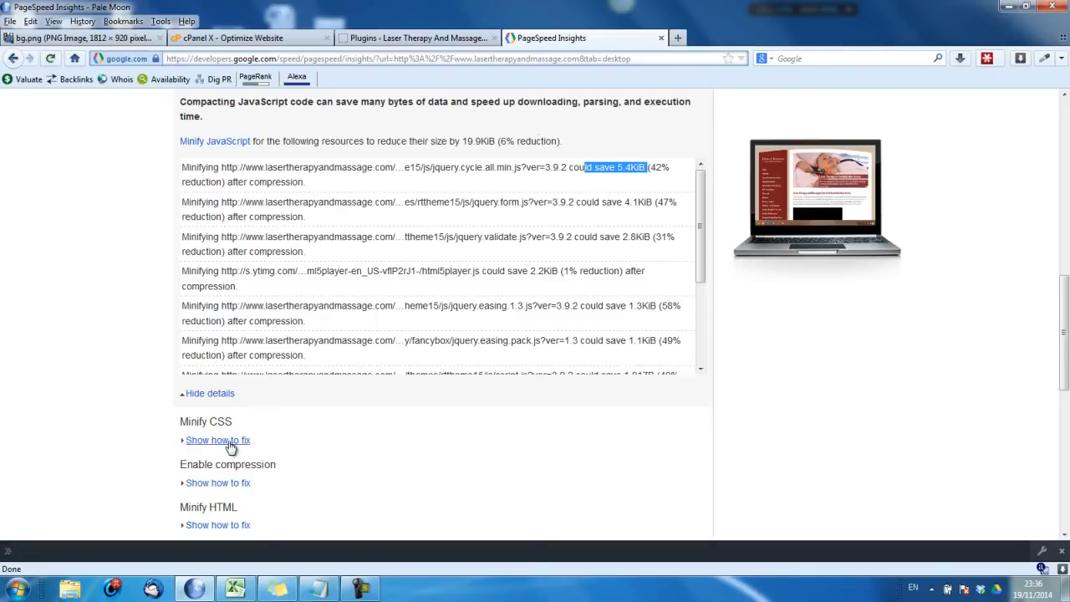
Switch to cPanel, search its home page for "back" and open the Backups page
{"action": "left_click", "coordinate": [299, 39]}
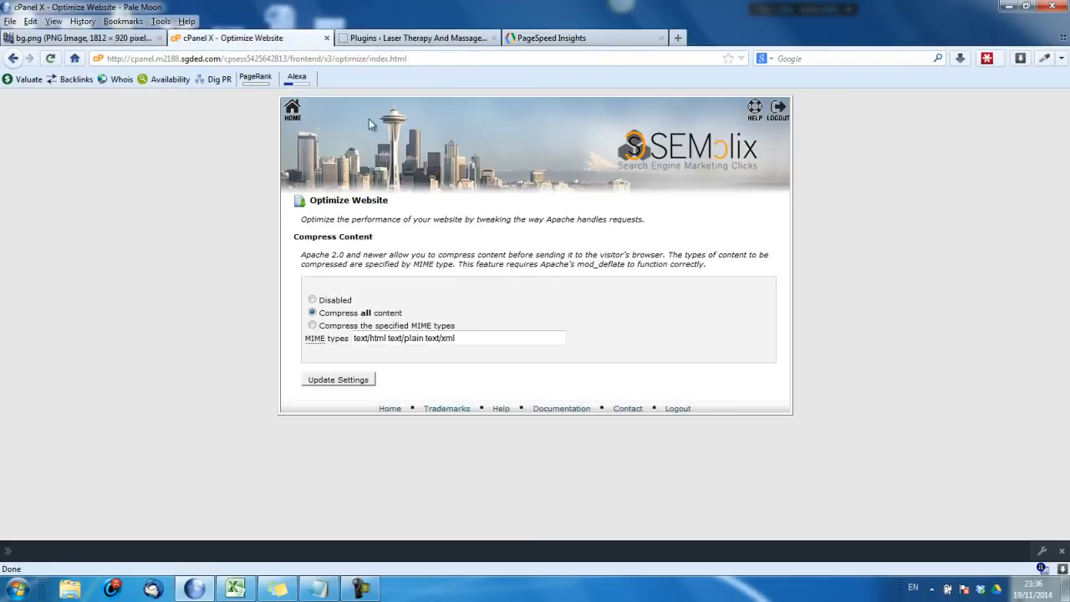
{"action": "left_click", "coordinate": [294, 115]}
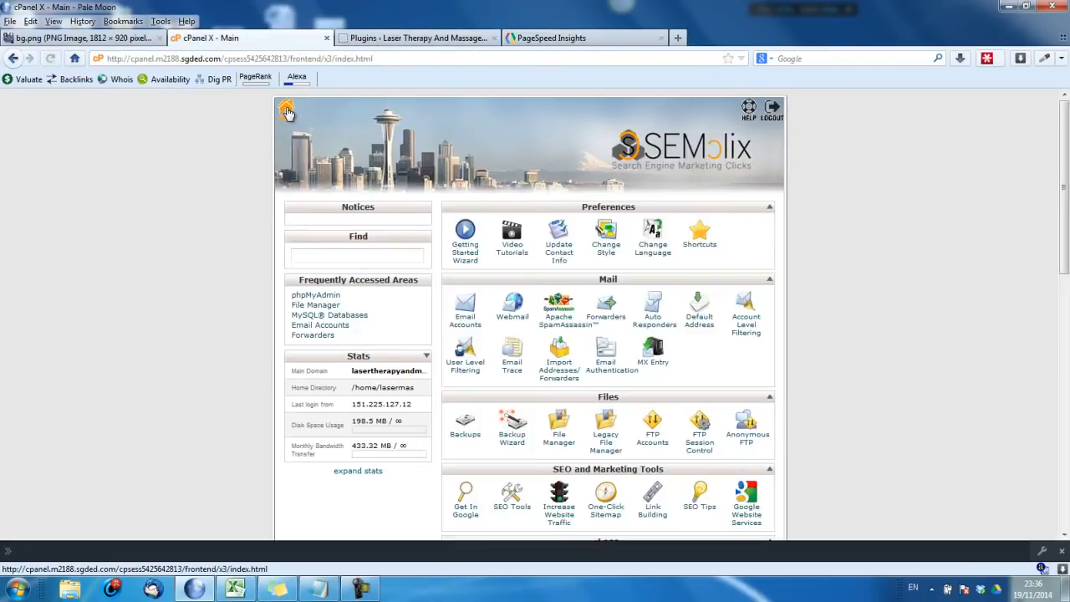
{"action": "left_click", "coordinate": [356, 248]}
{"action": "type", "text": "back"}
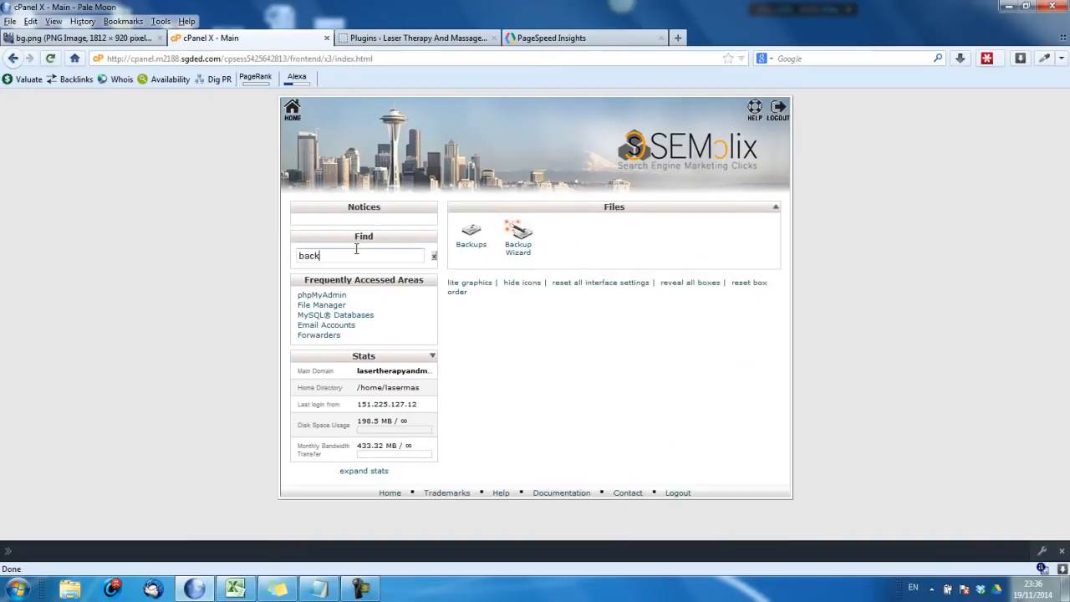
{"action": "left_click", "coordinate": [482, 247]}
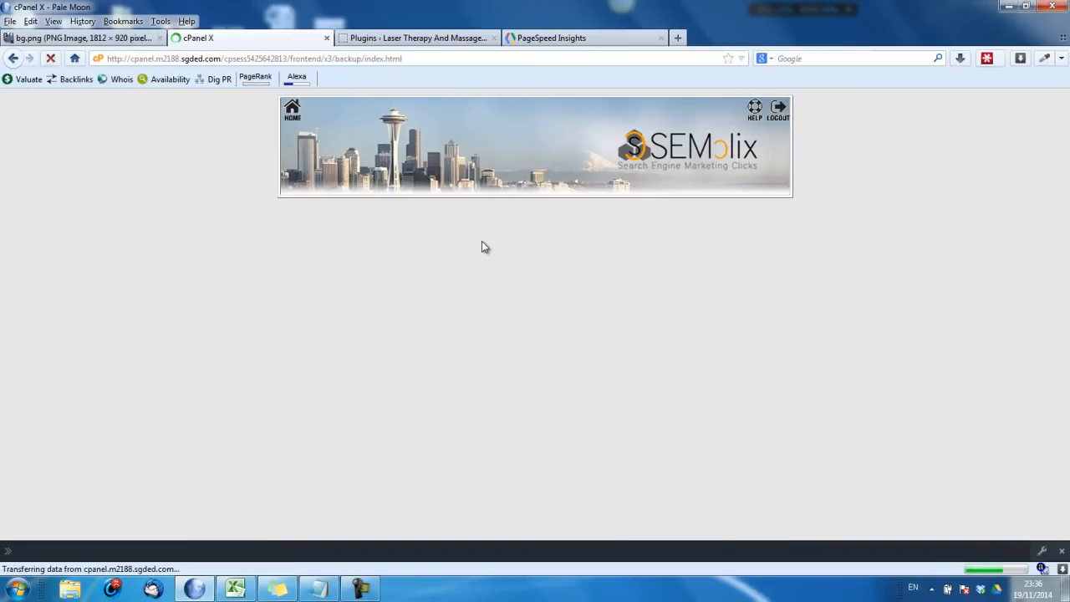
Download a Home Directory backup and save it to the Desktop as backup-lasertherapyandmassage.com-11-19-2014.tar.gz
{"action": "left_click_drag", "start_coordinate": [1067, 207], "coordinate": [1068, 312]}
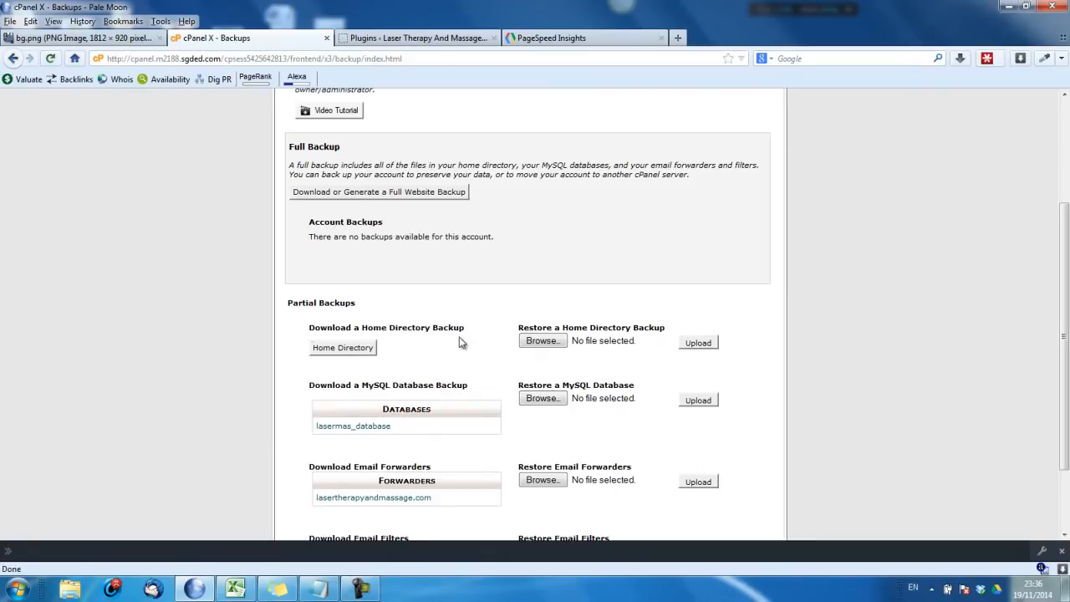
{"action": "left_click", "coordinate": [371, 351]}
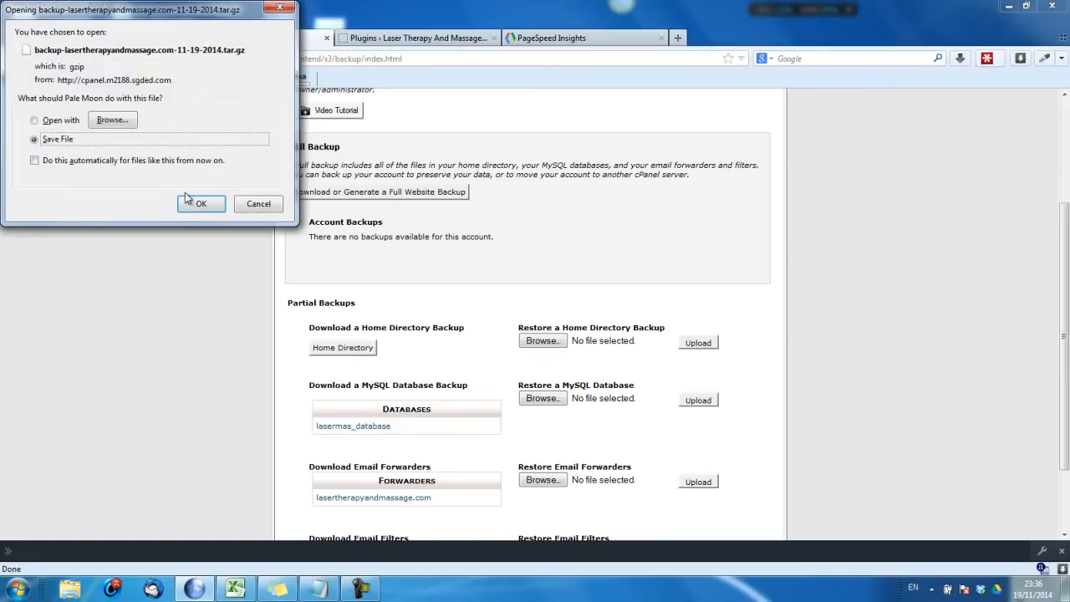
{"action": "left_click", "coordinate": [199, 205]}
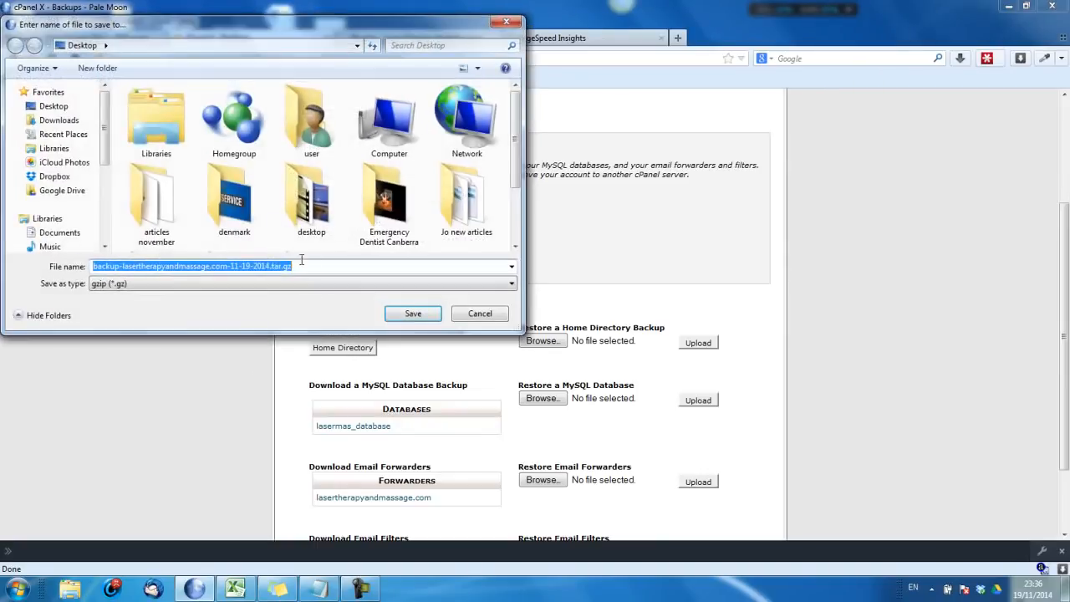
{"action": "left_click", "coordinate": [433, 319]}
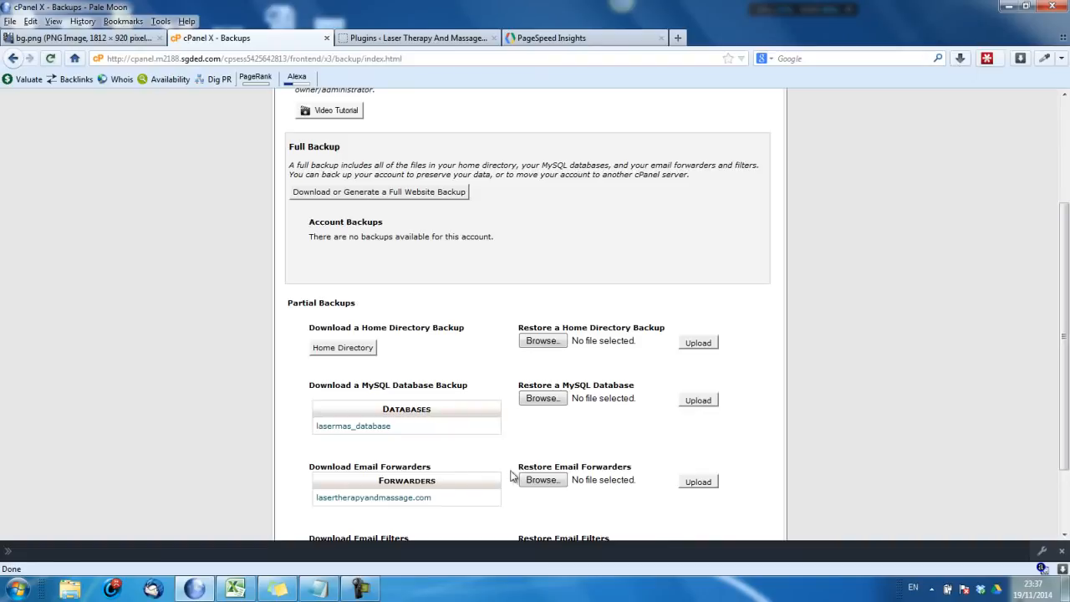
{"action": "left_click", "coordinate": [378, 587]}
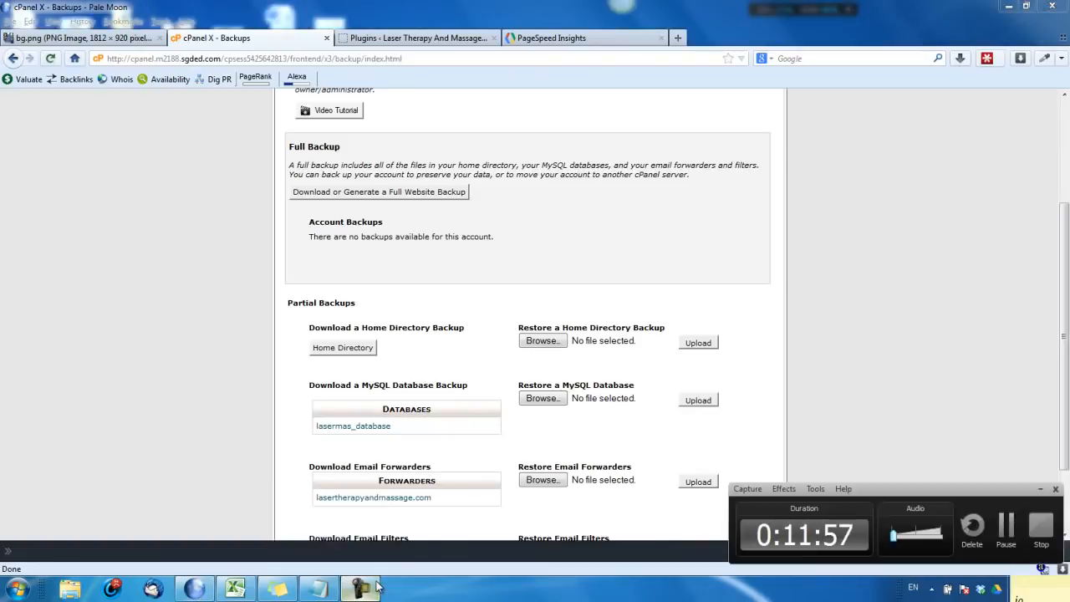
{"action": "left_click", "coordinate": [1020, 521]}
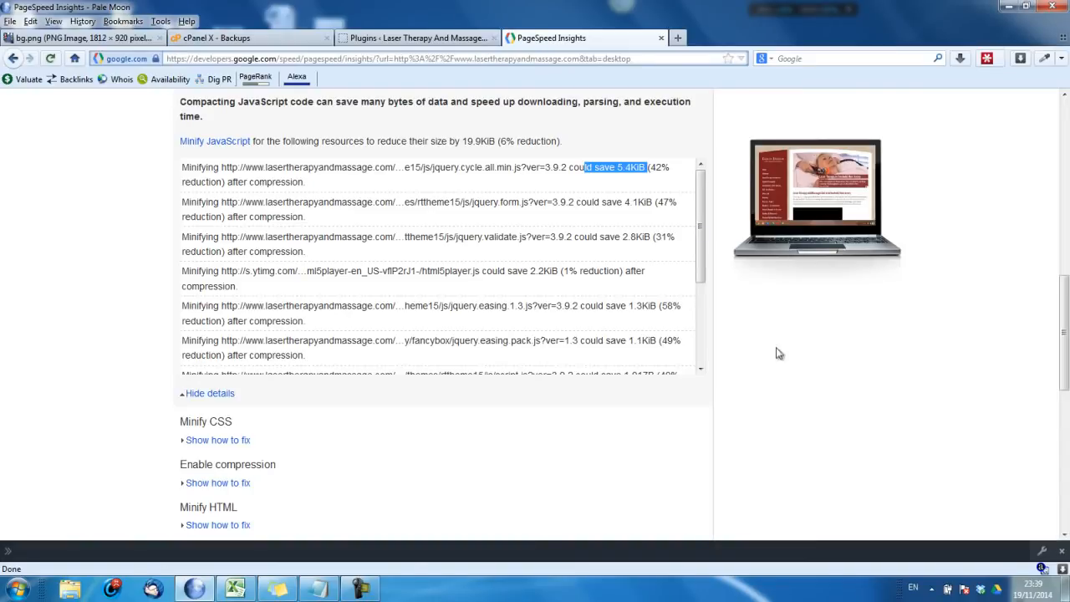
{"action": "left_click", "coordinate": [648, 171]}
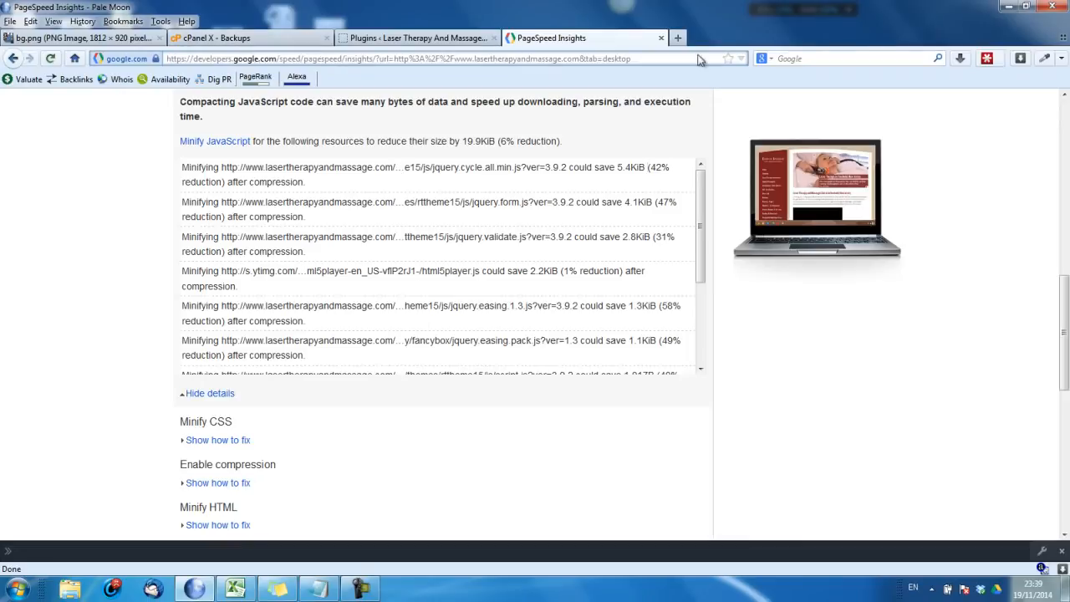
Search Google for "filezilla client" in a new browser tab and open the FileZilla Client Download page
{"action": "left_click", "coordinate": [679, 39]}
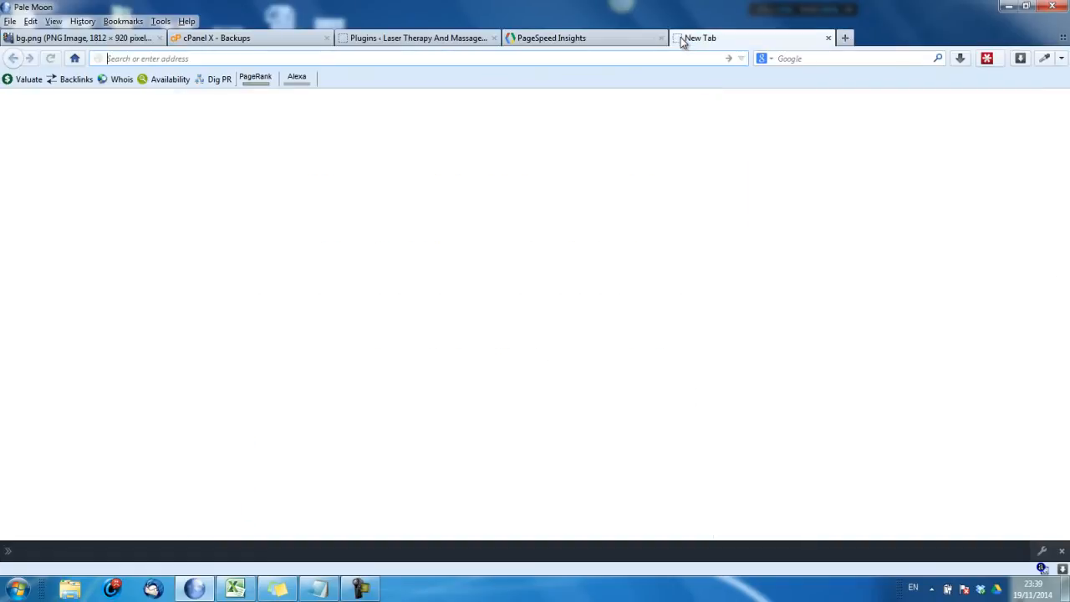
{"action": "type", "text": "f"}
{"action": "key", "text": "BackSpace"}
{"action": "key", "text": "BackSpace"}
{"action": "type", "text": "go"}
{"action": "key", "text": "Return"}
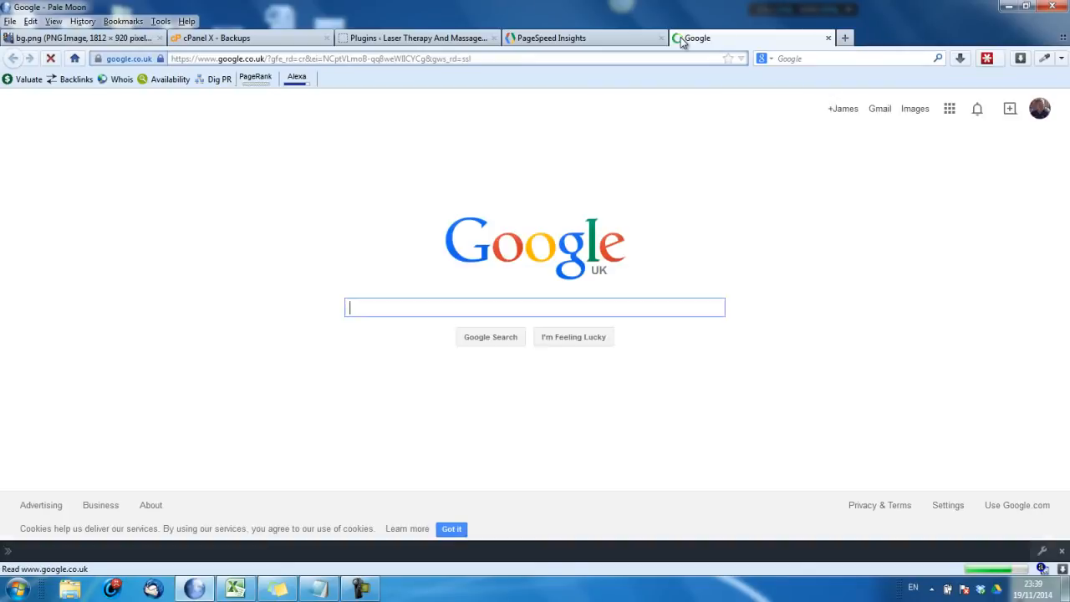
{"action": "type", "text": "filezilla"}
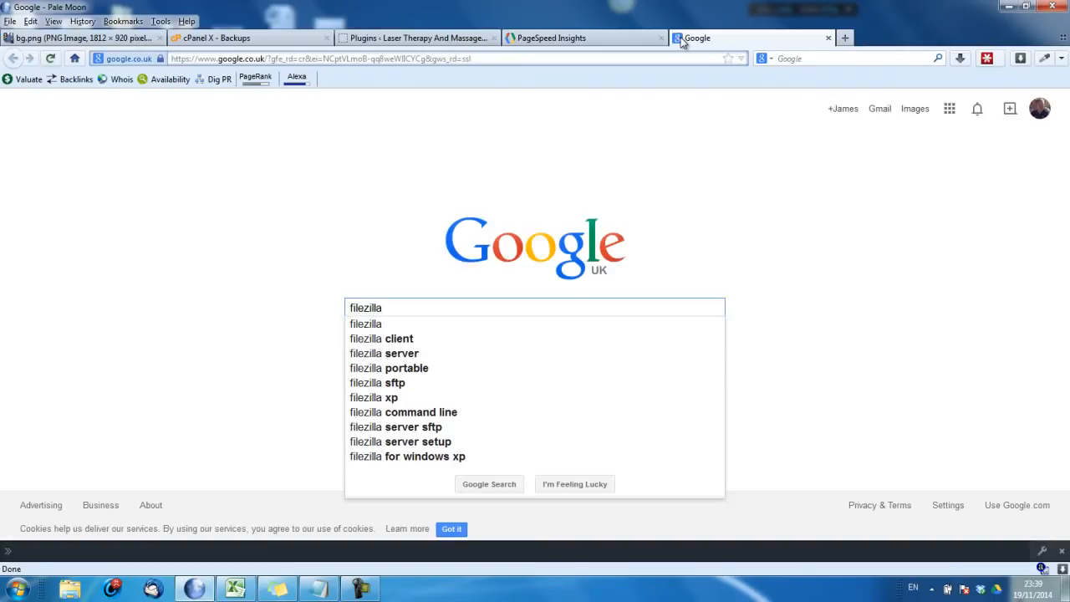
{"action": "key", "text": "Return"}
{"action": "key", "text": "Down"}
{"action": "key", "text": "Return"}
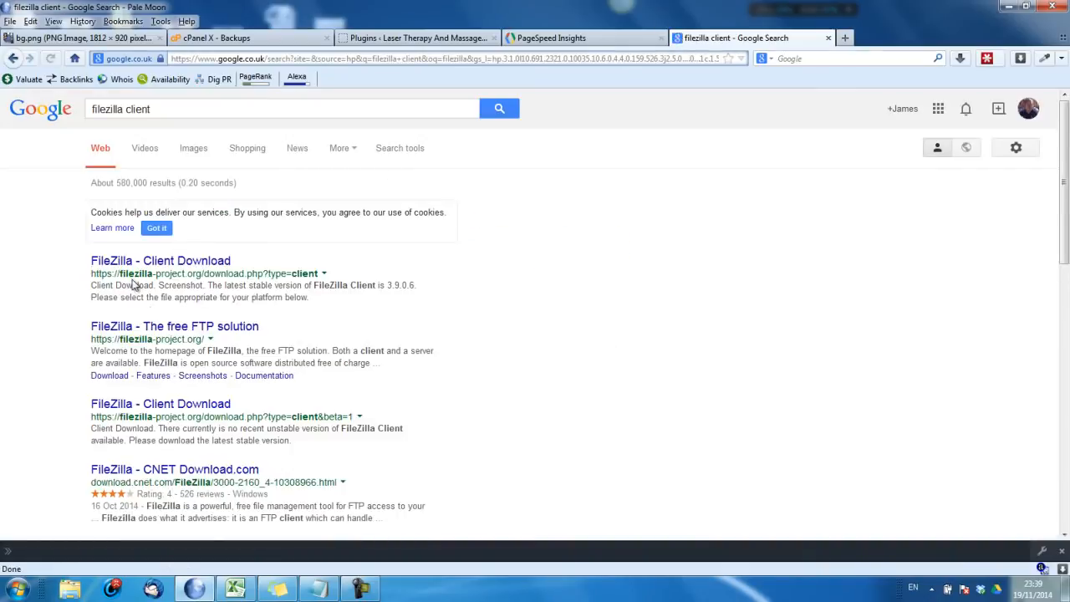
{"action": "left_click", "coordinate": [194, 264]}
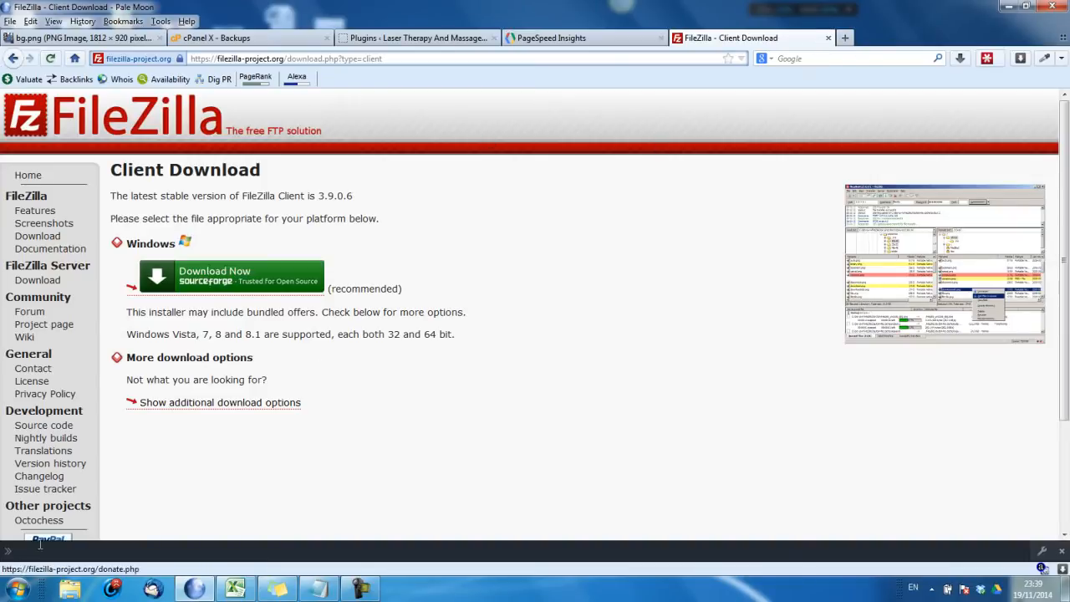
Launch FileZilla, dismiss the update offer and minimize it to return to the browser
{"action": "left_click", "coordinate": [17, 590]}
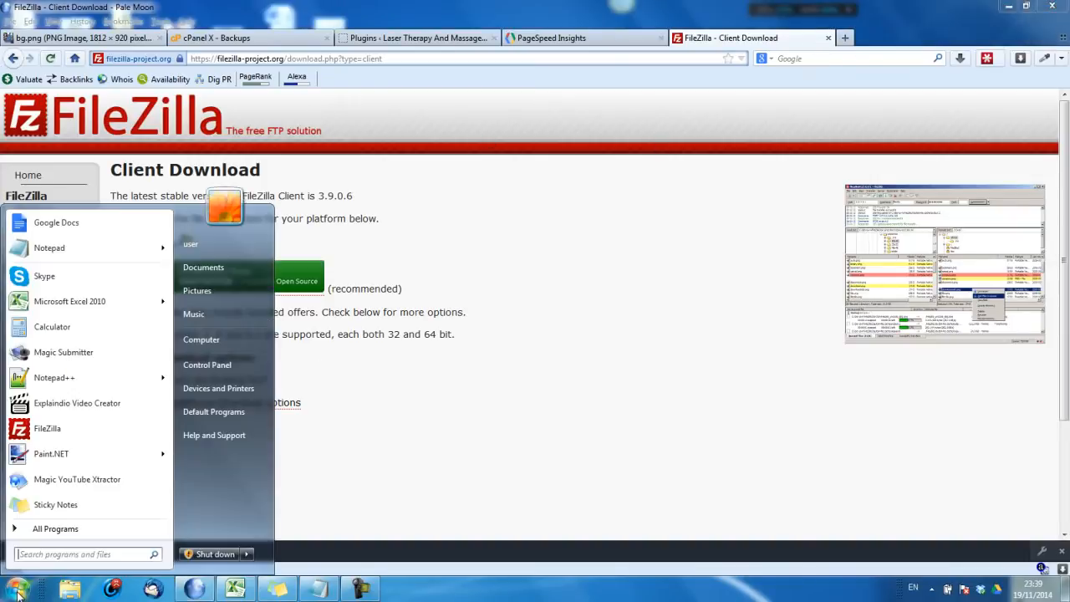
{"action": "left_click", "coordinate": [116, 428]}
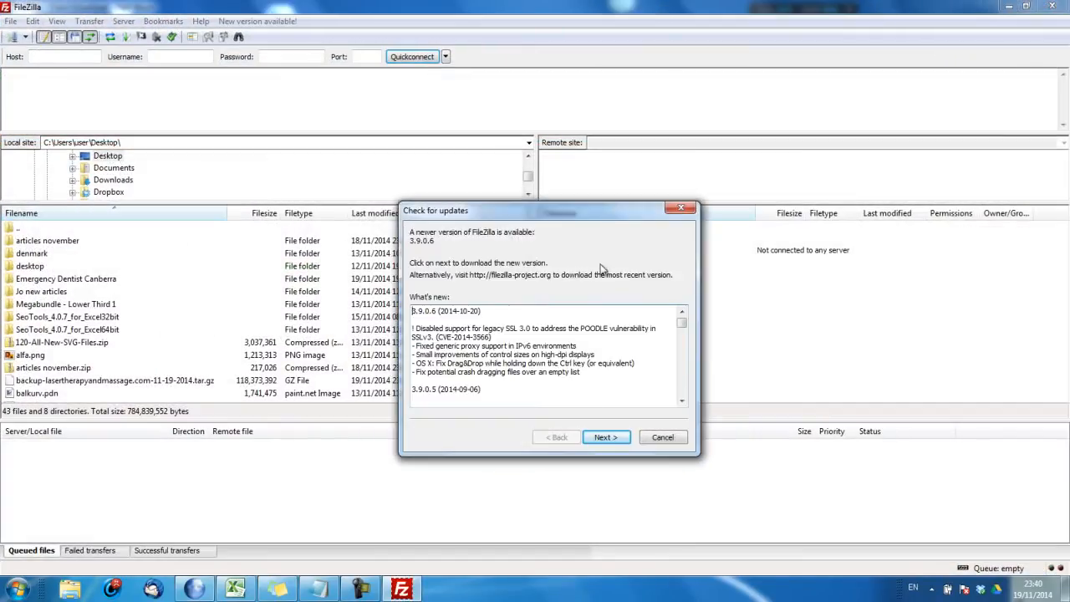
{"action": "left_click", "coordinate": [661, 442]}
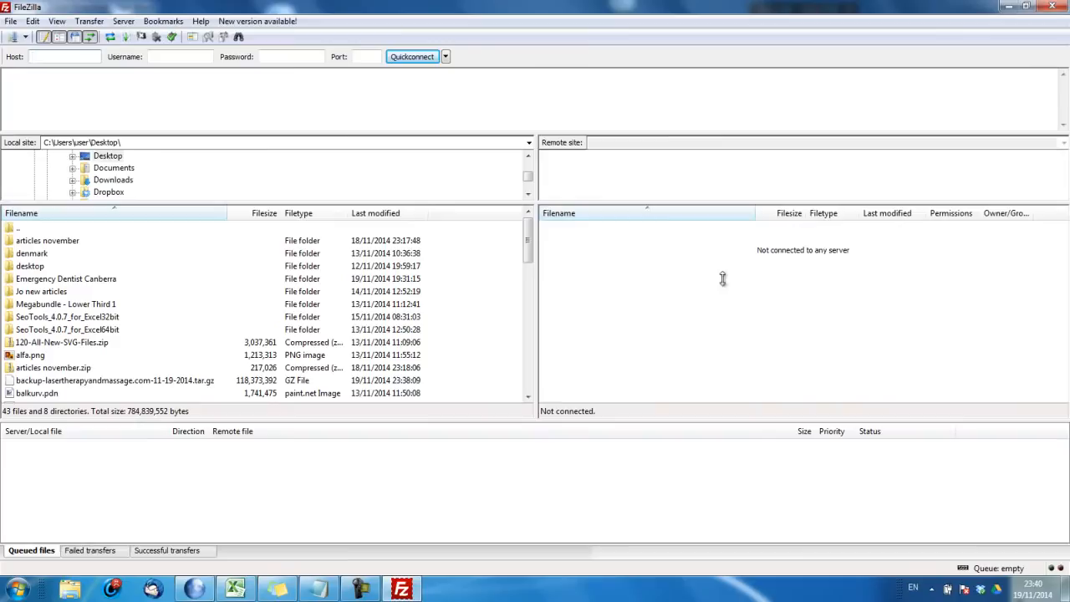
{"action": "left_click", "coordinate": [1010, 7]}
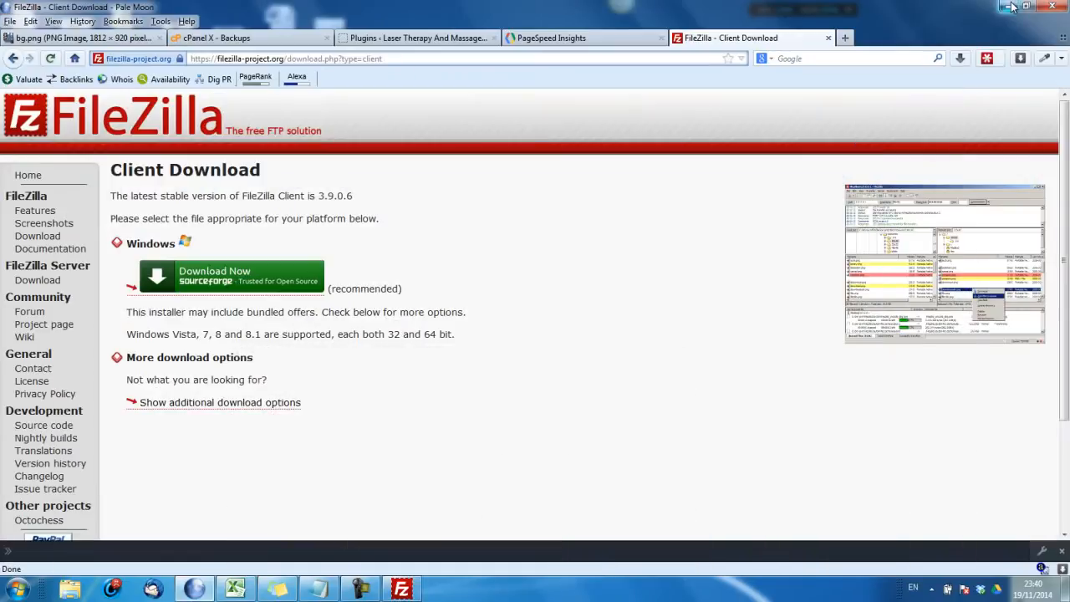
Go back to the cPanel home page and open FTP Accounts
{"action": "left_click", "coordinate": [260, 40]}
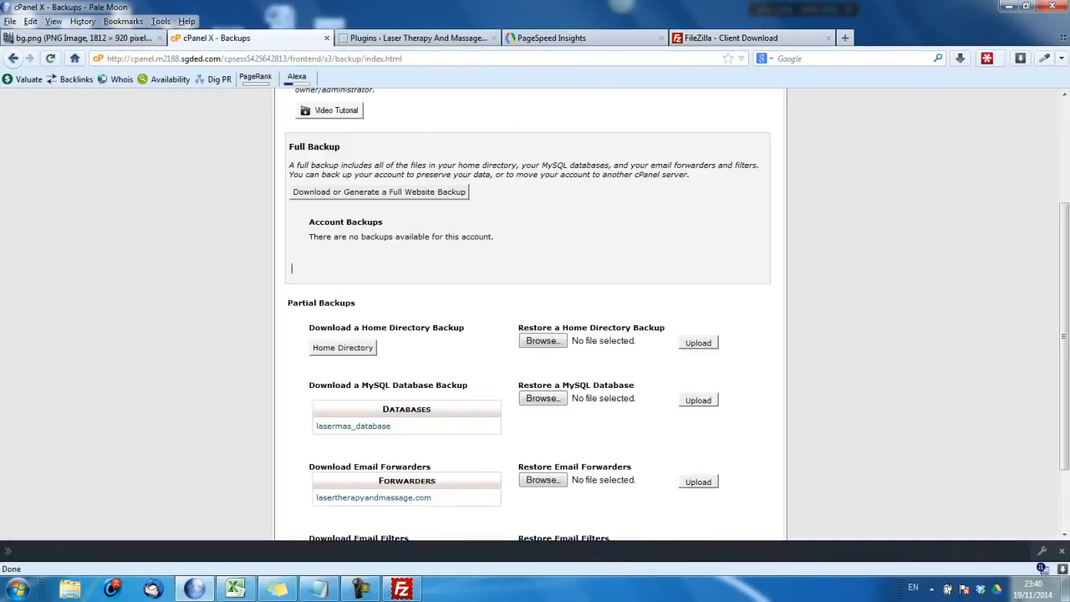
{"action": "scroll", "coordinate": [1067, 302], "scroll_direction": "up", "scroll_amount": 4}
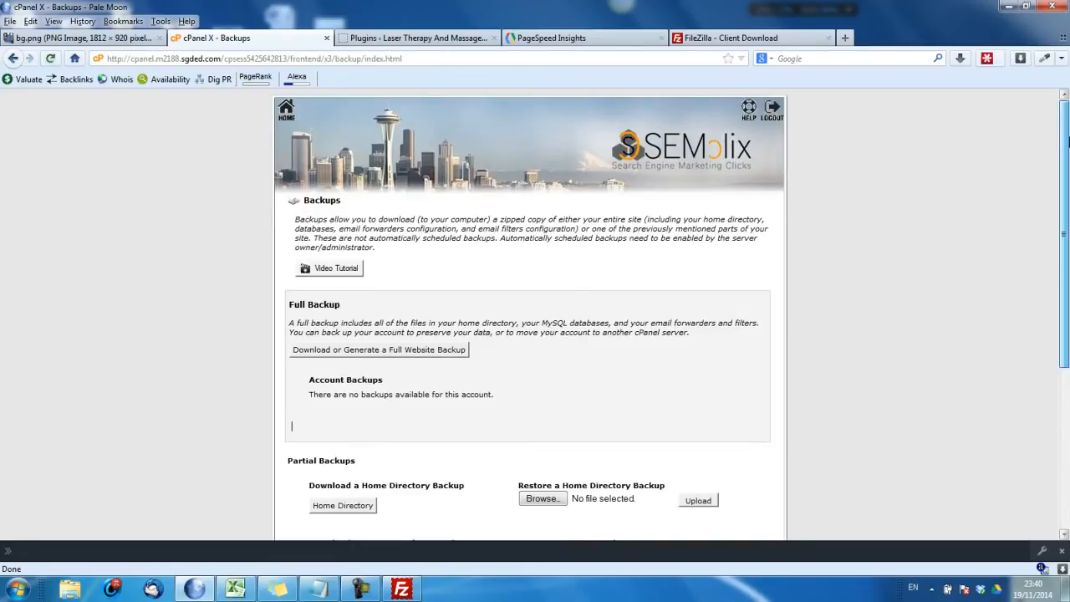
{"action": "left_click", "coordinate": [286, 114]}
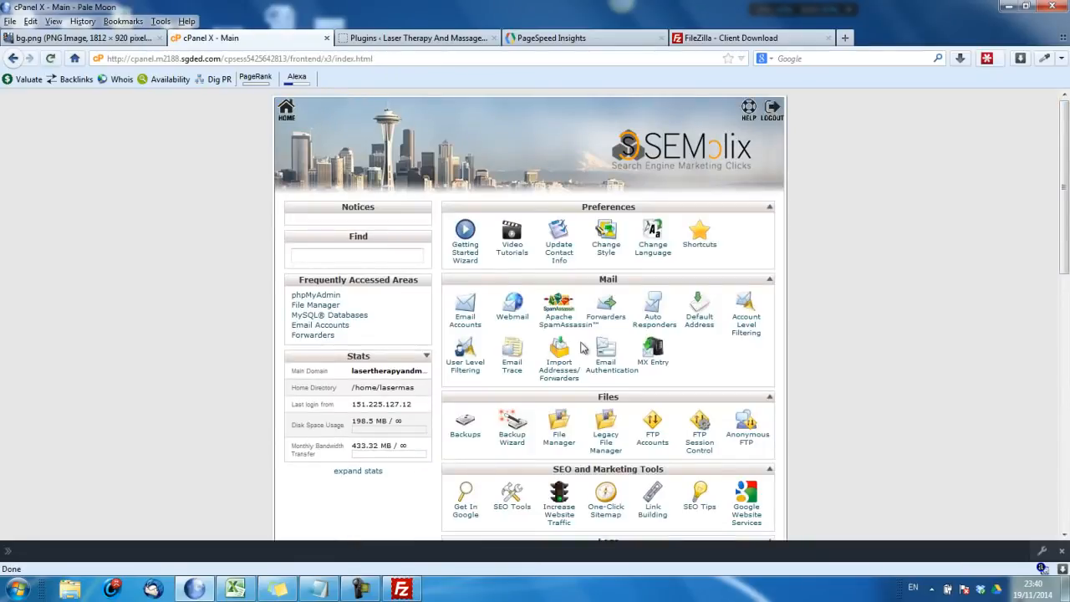
{"action": "left_click", "coordinate": [655, 447]}
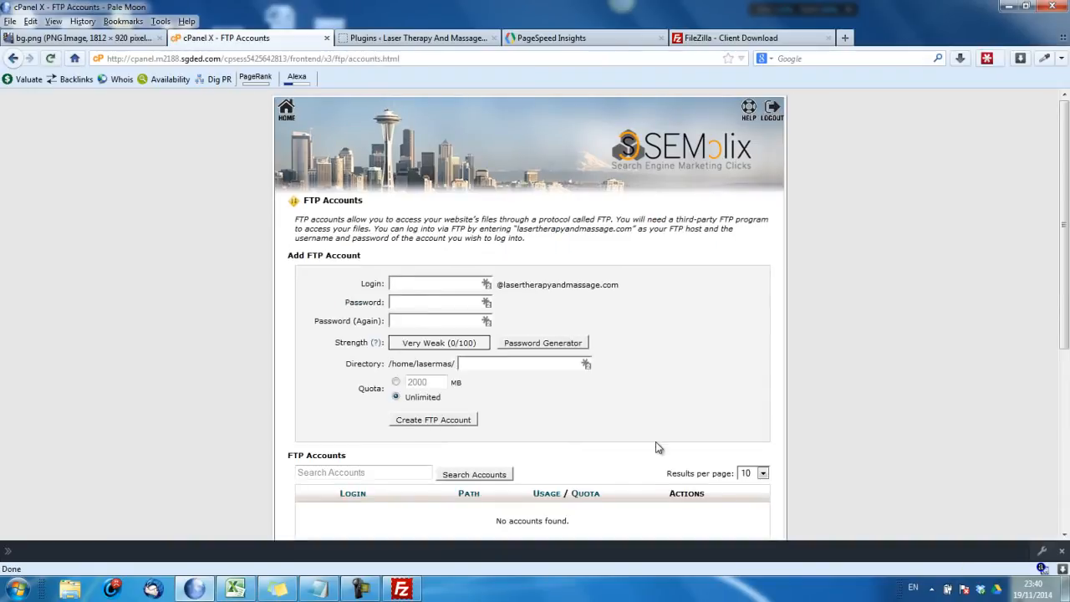
Enter the login name for the new FTP account and fill in both account password fields
{"action": "type", "text": "james"}
{"action": "key", "text": "Tab"}
{"action": "type", "text": "••••••••••"}
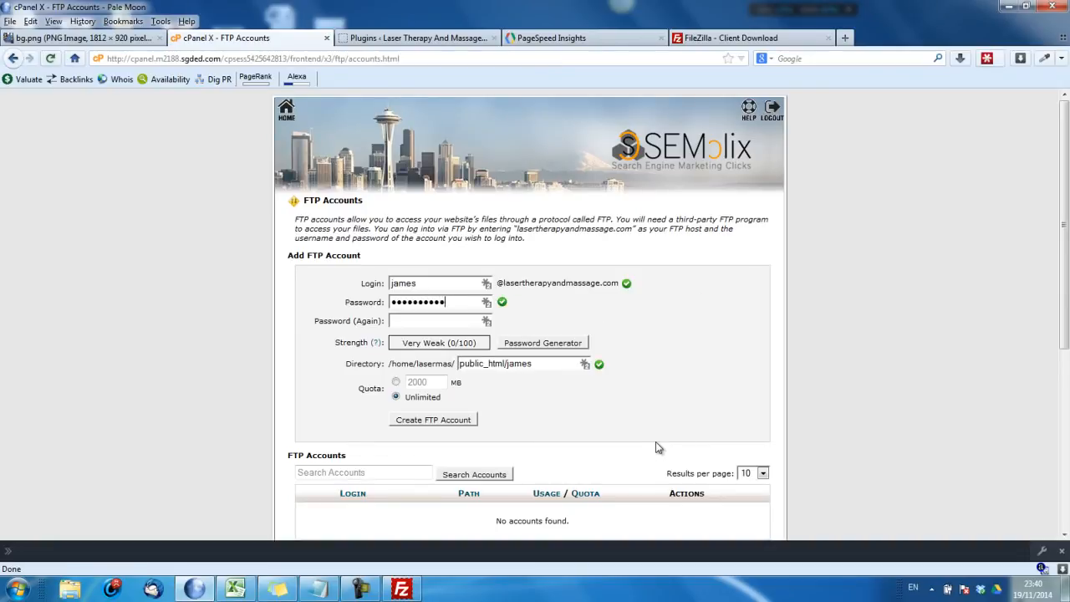
{"action": "key", "text": "Tab"}
{"action": "type", "text": "••••••••••"}
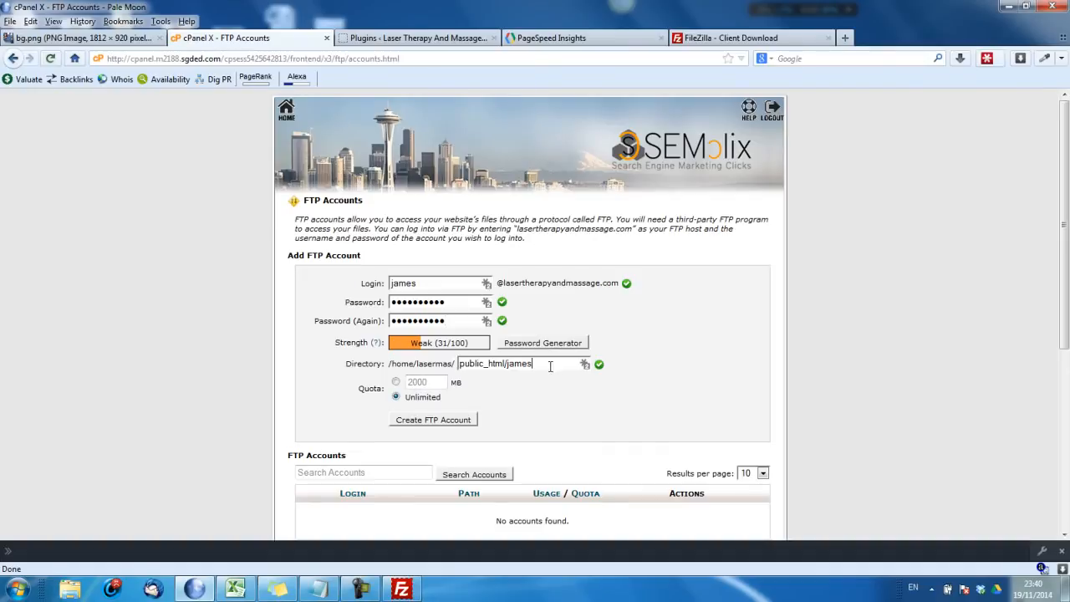
Set the FTP account's directory to public_html and create the account
{"action": "left_click_drag", "start_coordinate": [532, 365], "coordinate": [347, 363]}
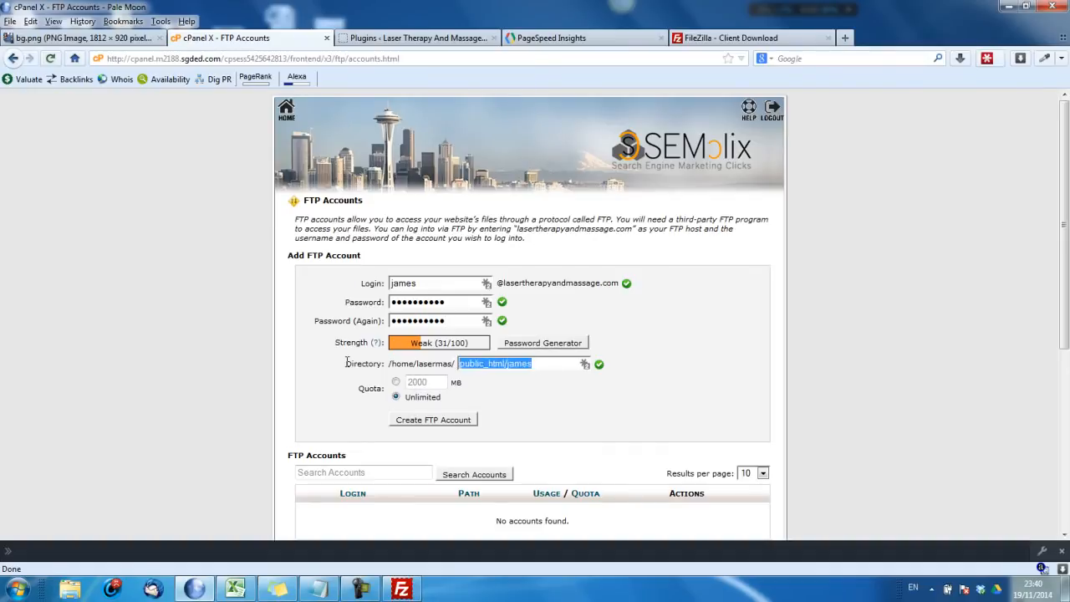
{"action": "key", "text": "BackSpace"}
{"action": "type", "text": "pu"}
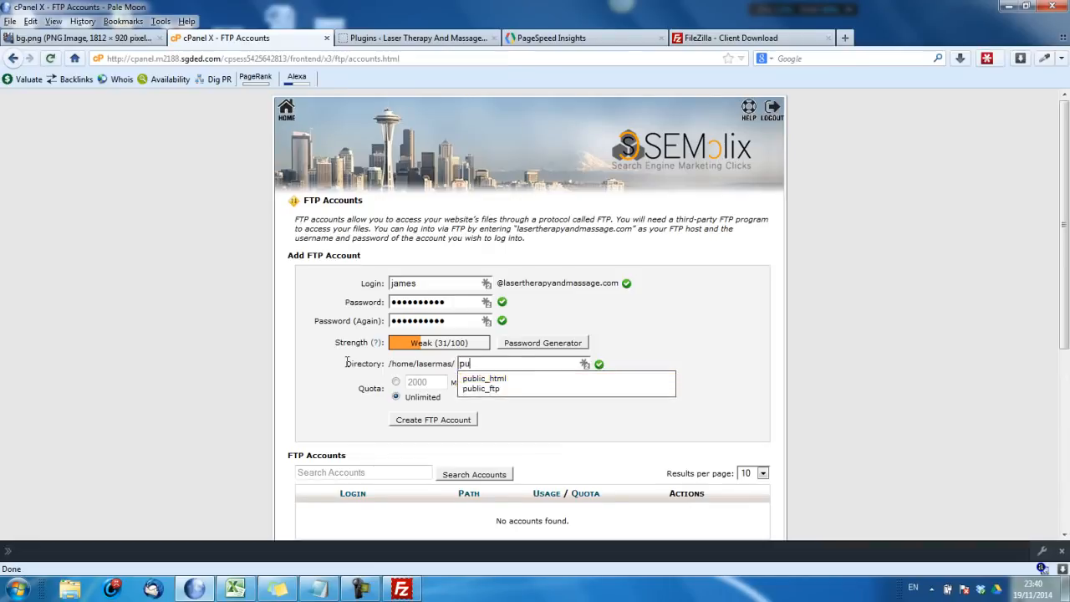
{"action": "left_click", "coordinate": [510, 377]}
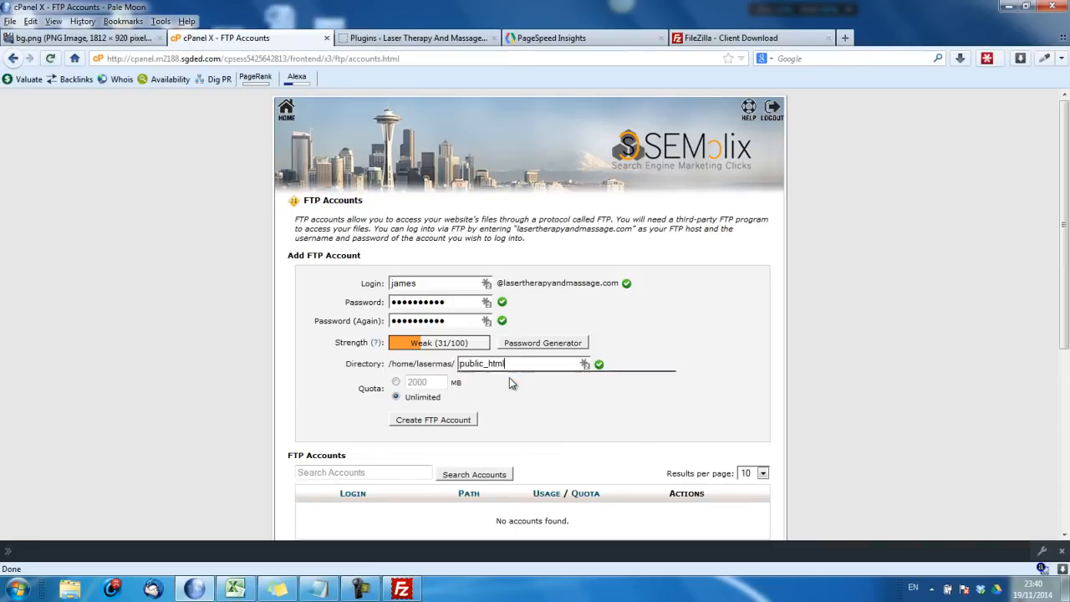
{"action": "left_click", "coordinate": [445, 421]}
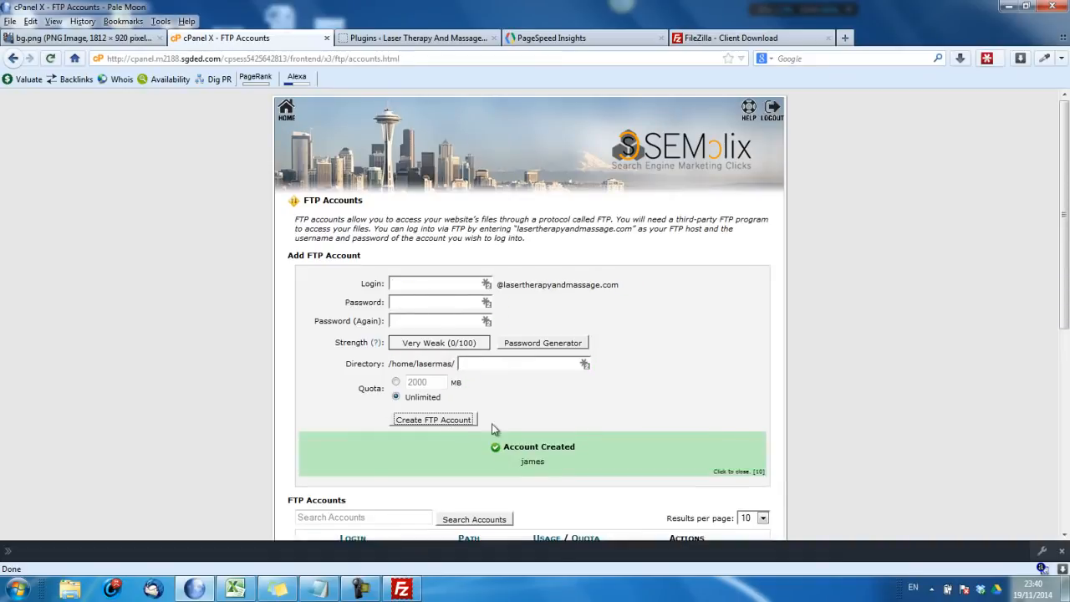
{"action": "mouse_move", "coordinate": [405, 592]}
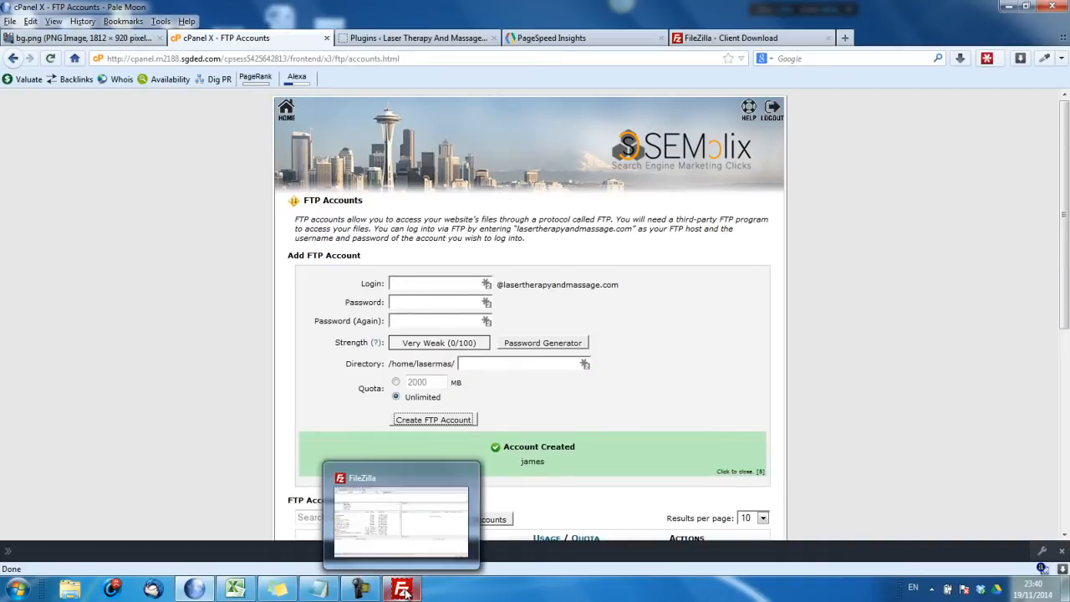
{"action": "left_click", "coordinate": [464, 38]}
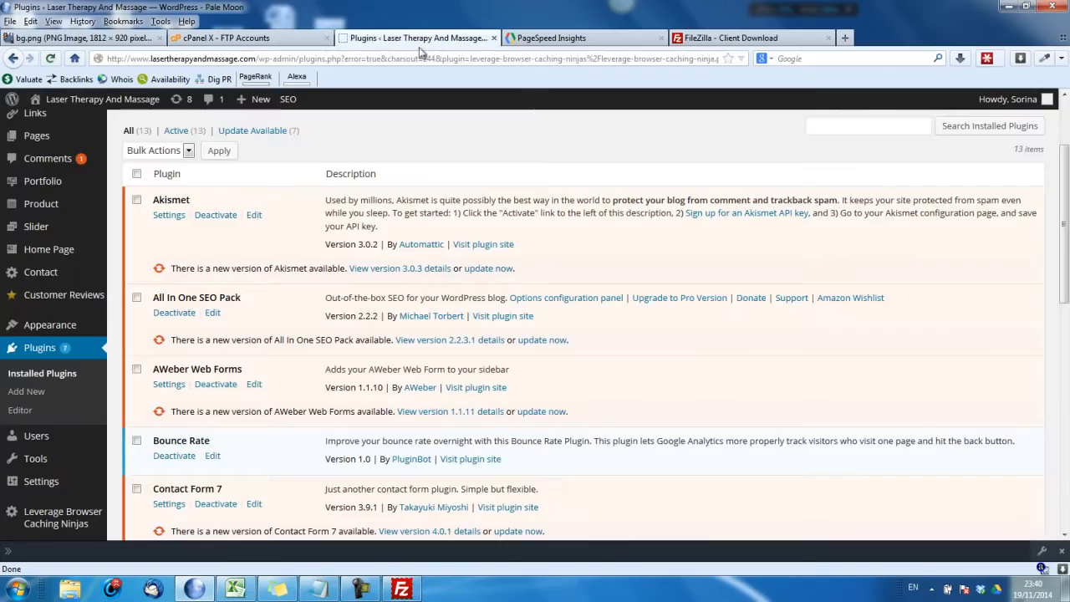
{"action": "left_click_drag", "start_coordinate": [256, 58], "coordinate": [74, 62]}
{"action": "key", "text": "ctrl+c"}
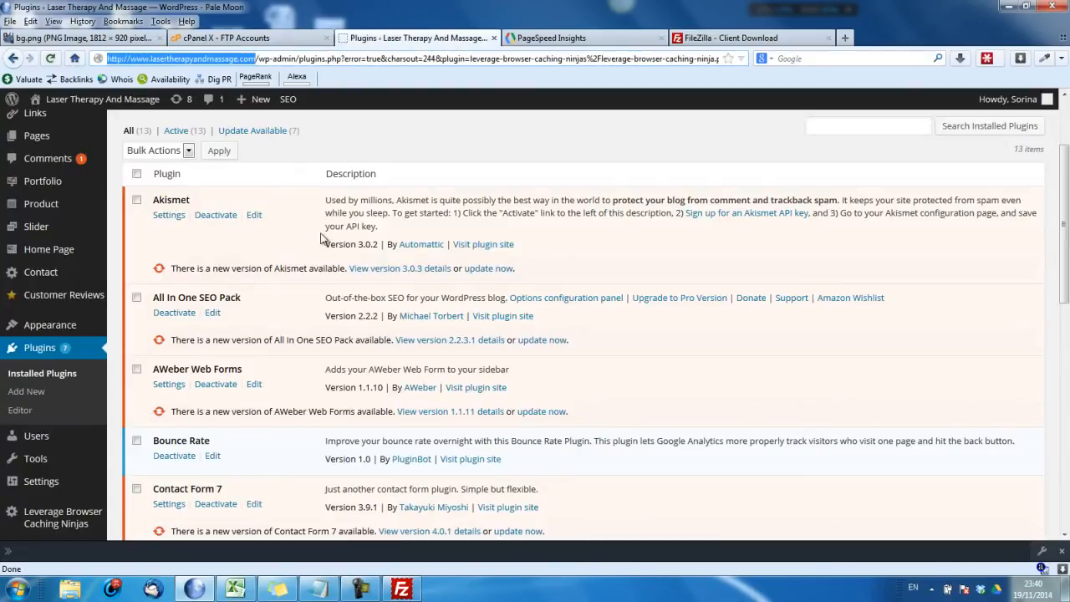
{"action": "left_click", "coordinate": [402, 590]}
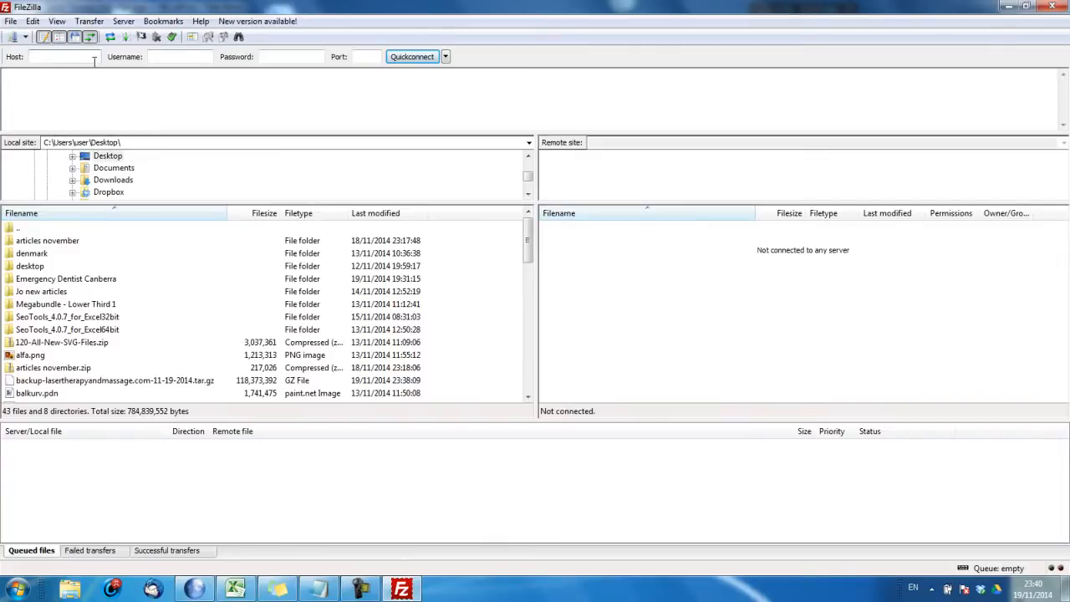
{"action": "key", "text": "ctrl+v"}
{"action": "left_click", "coordinate": [155, 57]}
{"action": "type", "text": "james"}
{"action": "key", "text": "Tab"}
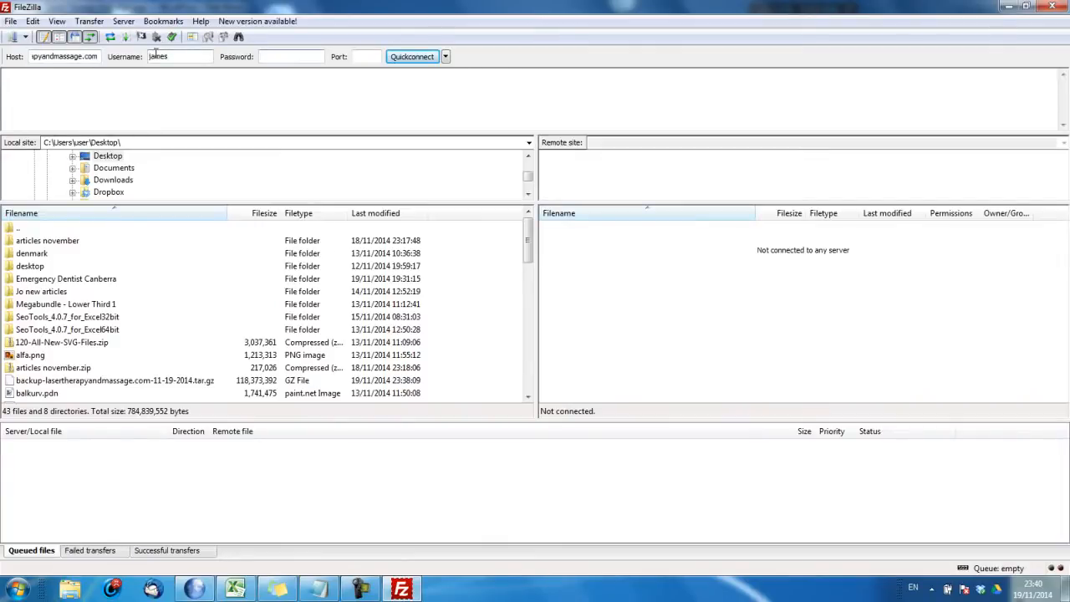
{"action": "type", "text": "••••••••••"}
{"action": "left_click", "coordinate": [414, 58]}
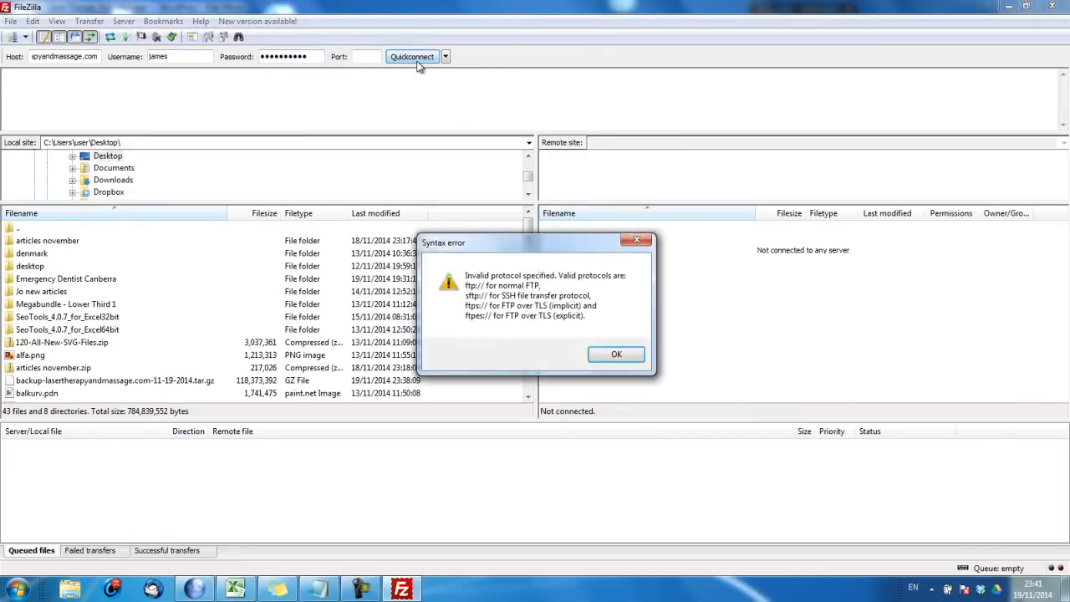
{"action": "left_click", "coordinate": [616, 354]}
{"action": "left_click_drag", "start_coordinate": [94, 56], "coordinate": [2, 52]}
{"action": "left_click", "coordinate": [61, 58]}
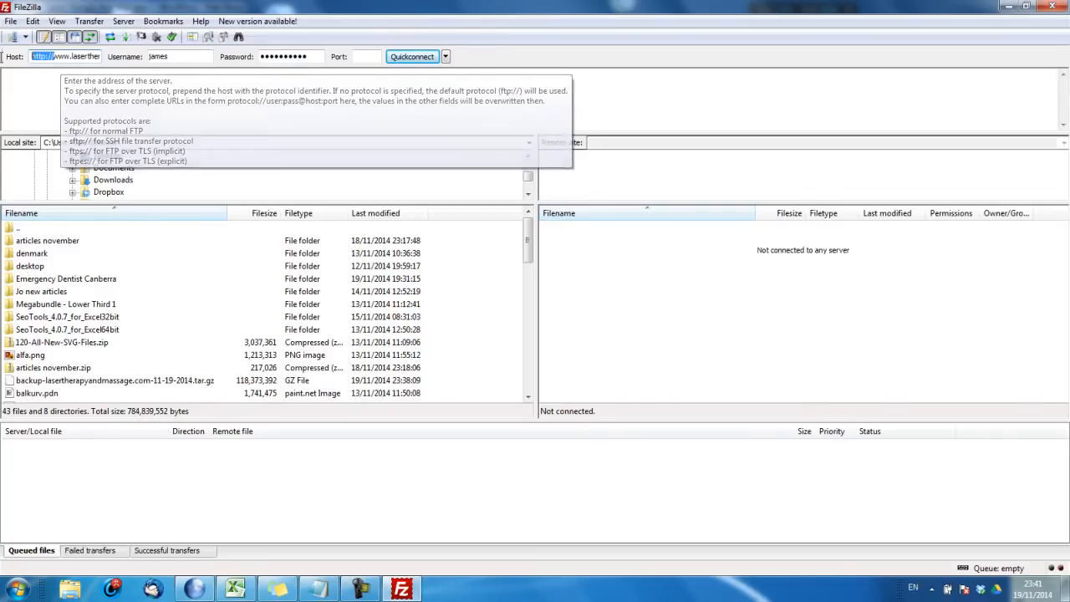
{"action": "left_click_drag", "start_coordinate": [53, 58], "coordinate": [3, 67]}
{"action": "key", "text": "Delete"}
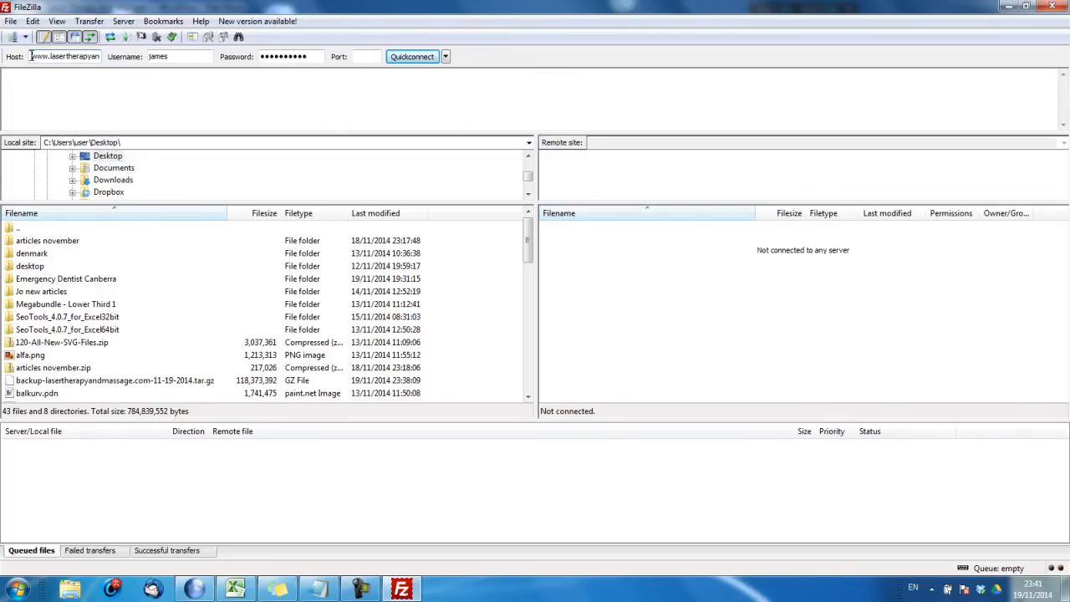
{"action": "left_click", "coordinate": [424, 61]}
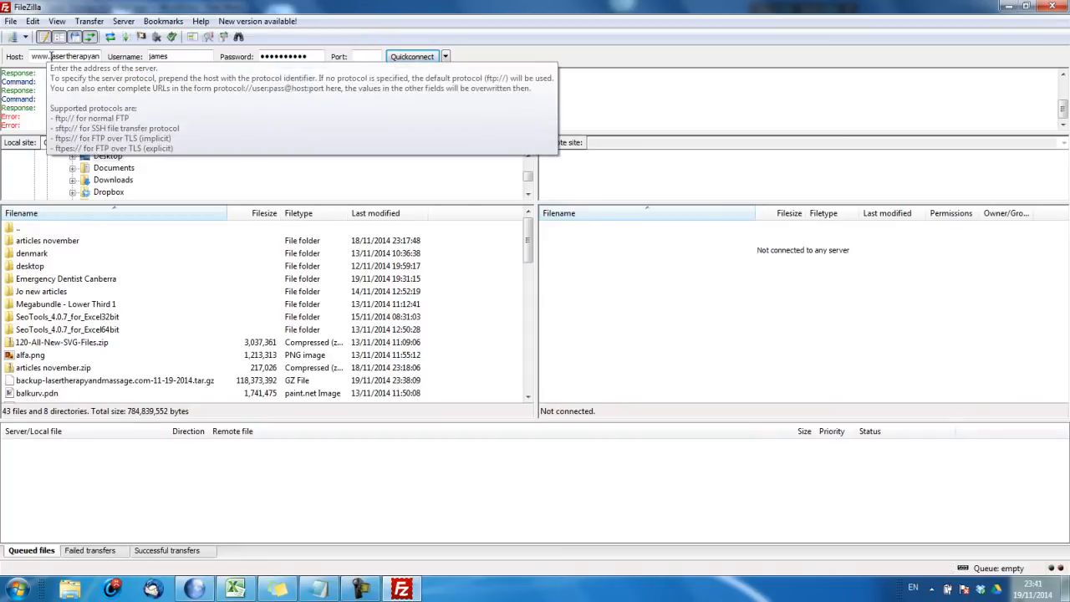
{"action": "left_click_drag", "start_coordinate": [51, 58], "coordinate": [4, 71]}
{"action": "key", "text": "BackSpace"}
{"action": "key", "text": "Return"}
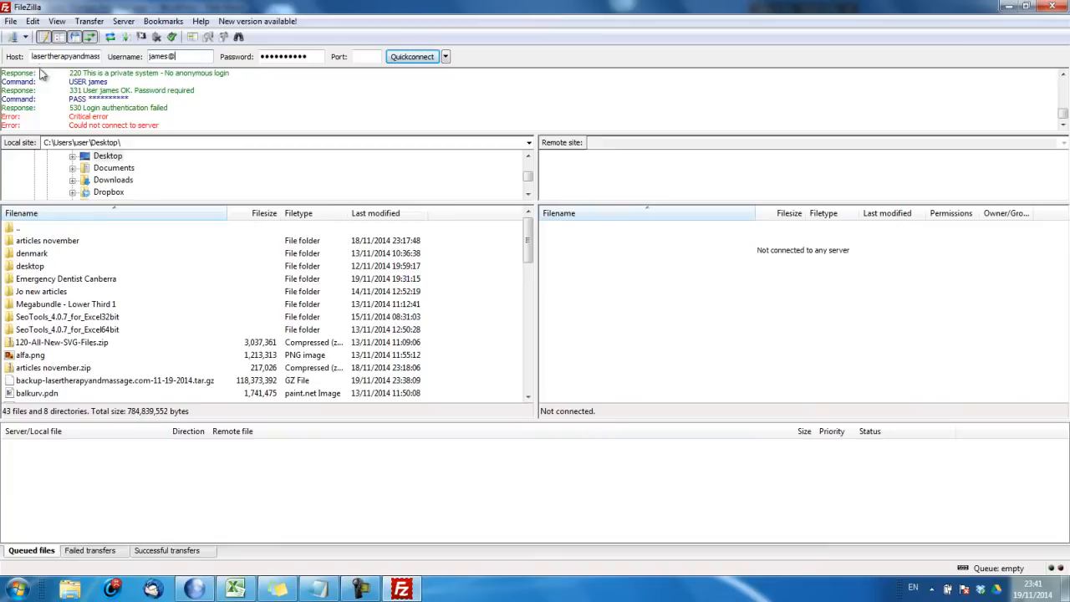
{"action": "left_click_drag", "start_coordinate": [38, 57], "coordinate": [123, 60]}
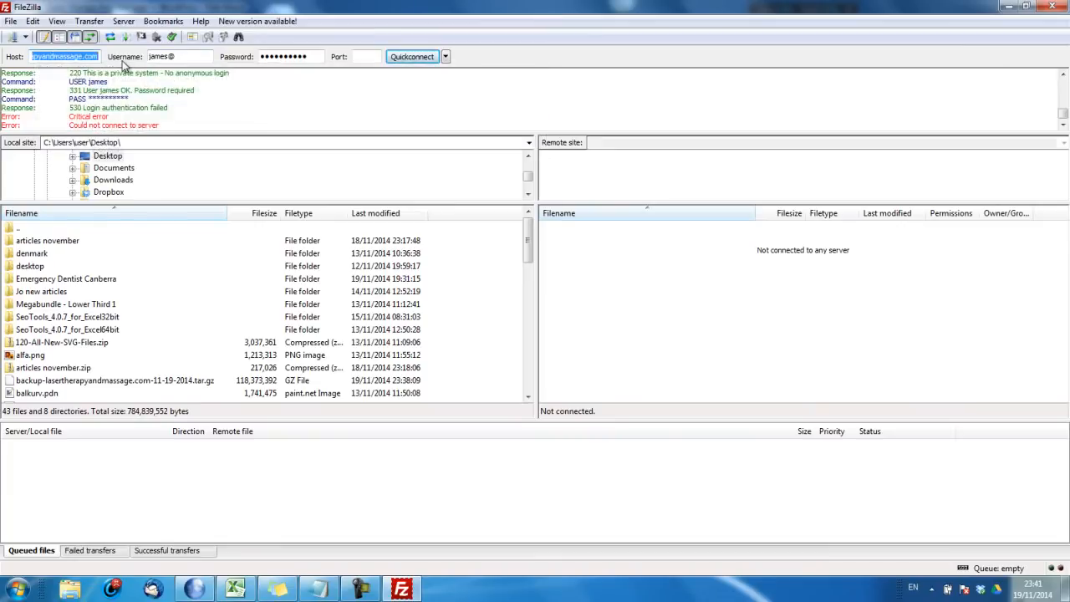
{"action": "left_click", "coordinate": [193, 59]}
{"action": "key", "text": "ctrl+v"}
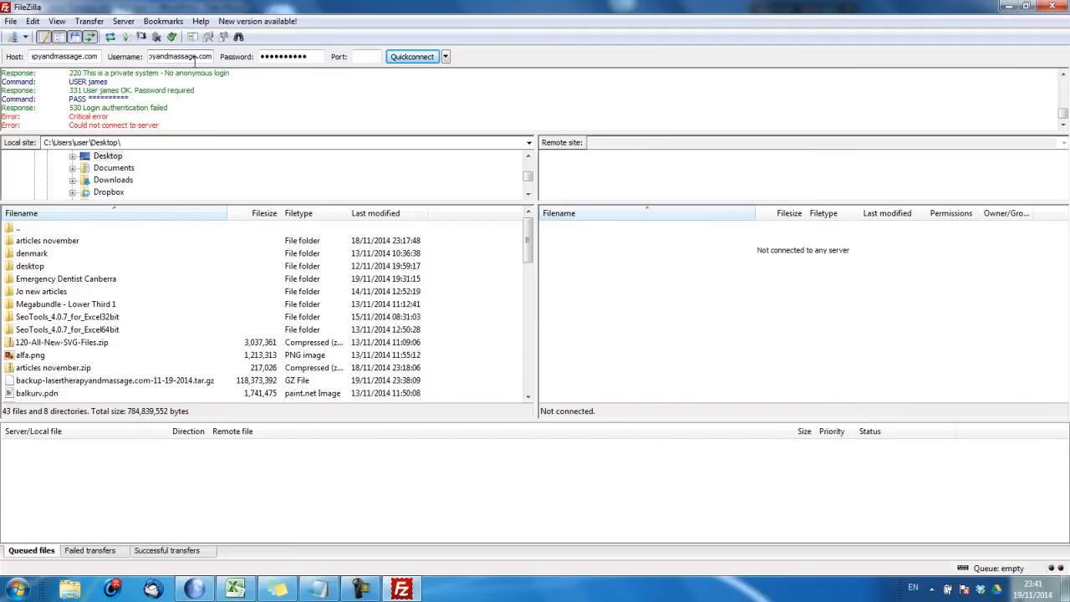
{"action": "left_click", "coordinate": [426, 67]}
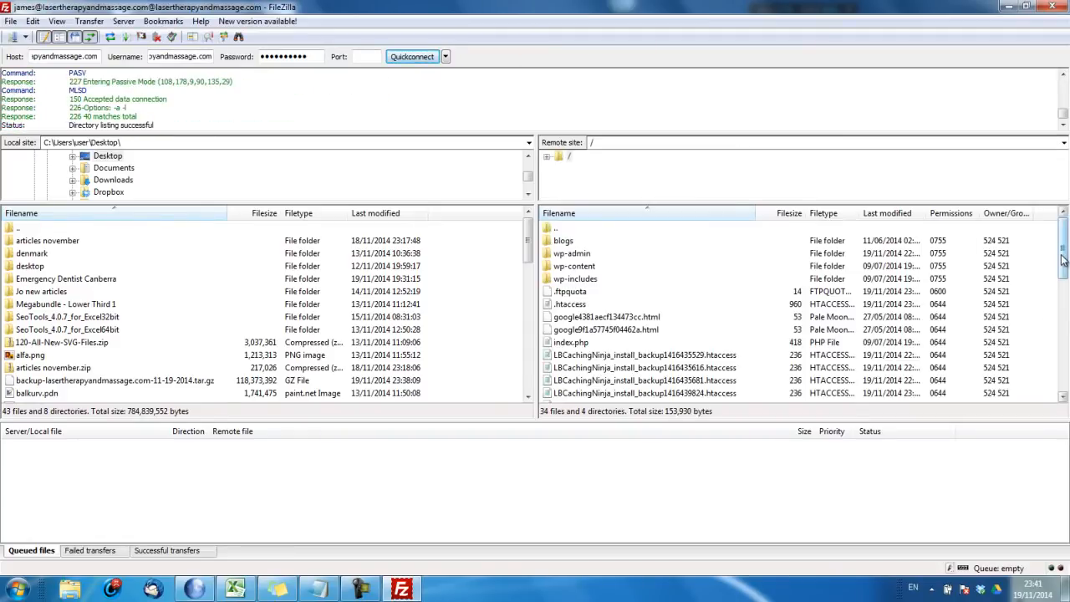
{"action": "double_click", "coordinate": [66, 56]}
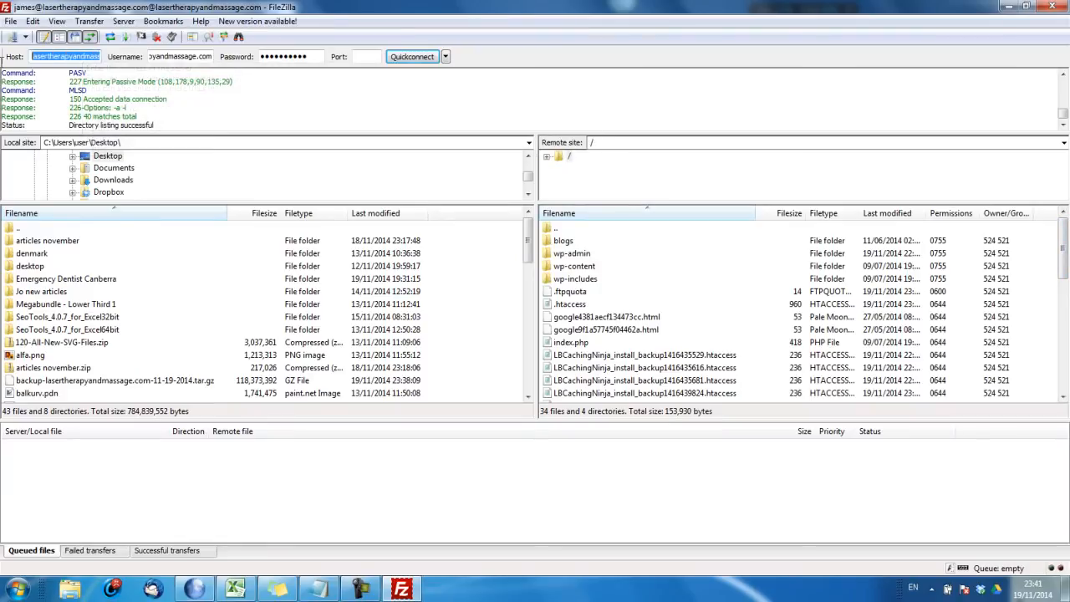
{"action": "double_click", "coordinate": [153, 57]}
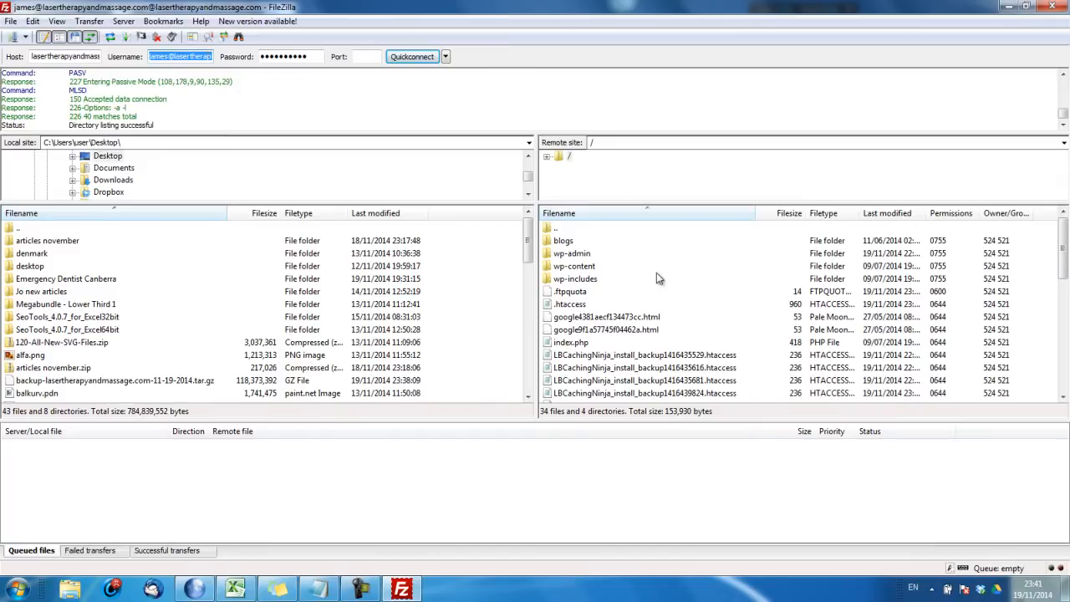
Check the flagged JavaScript file paths in PageSpeed Insights and open /wp-content/themes/rttheme15 on the FTP server
{"action": "left_click", "coordinate": [194, 589]}
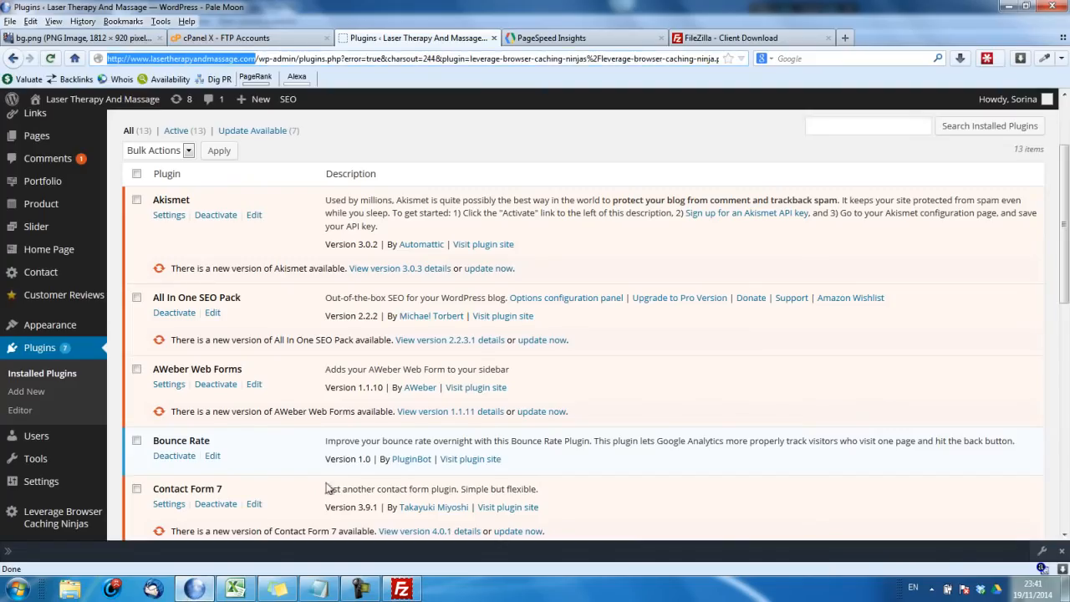
{"action": "left_click", "coordinate": [581, 38]}
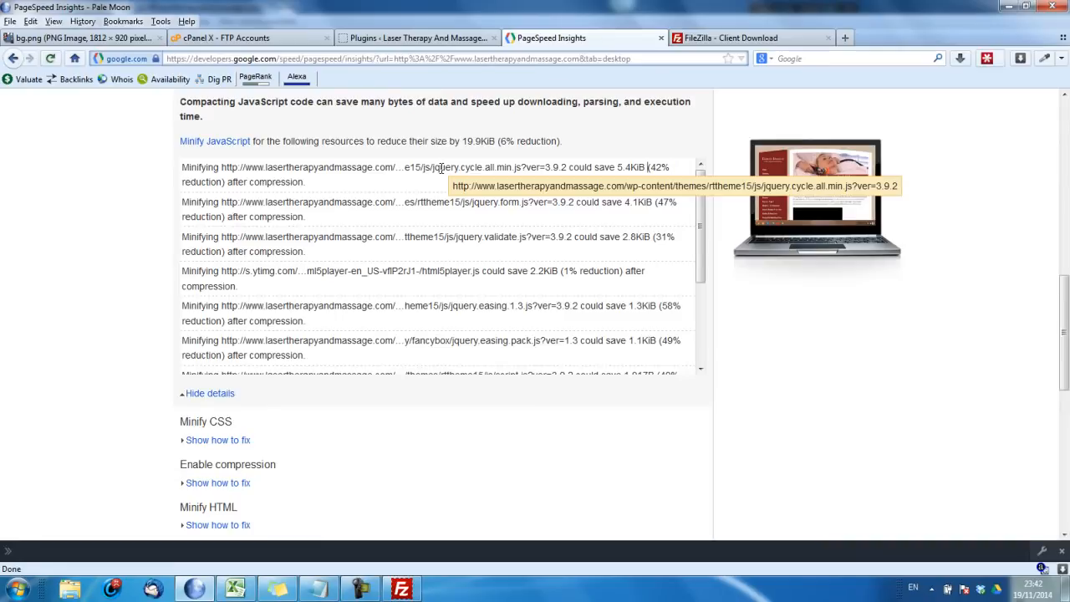
{"action": "left_click", "coordinate": [399, 590]}
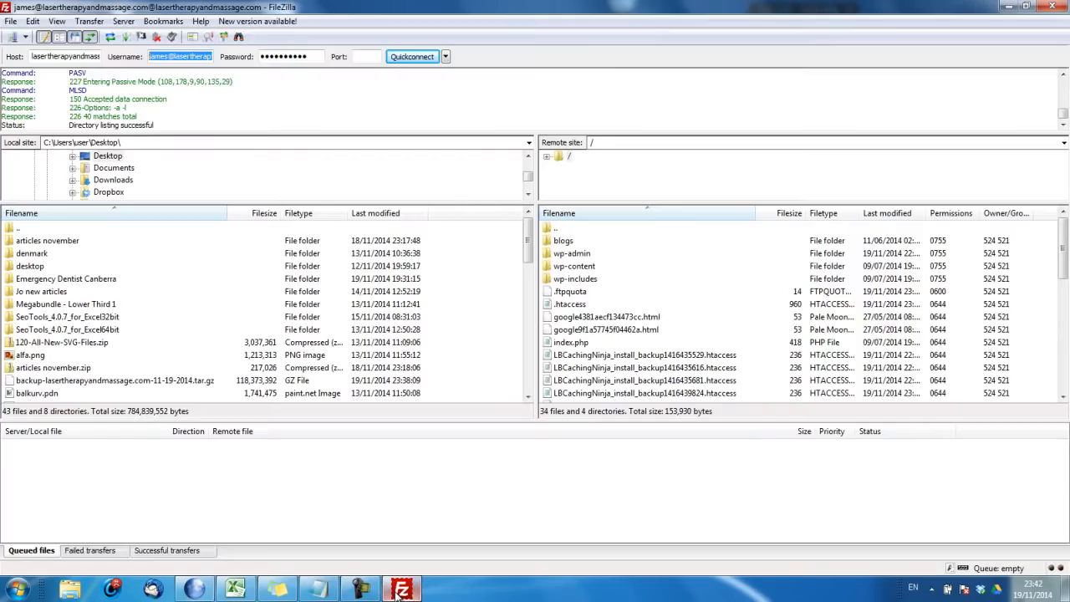
{"action": "double_click", "coordinate": [585, 266]}
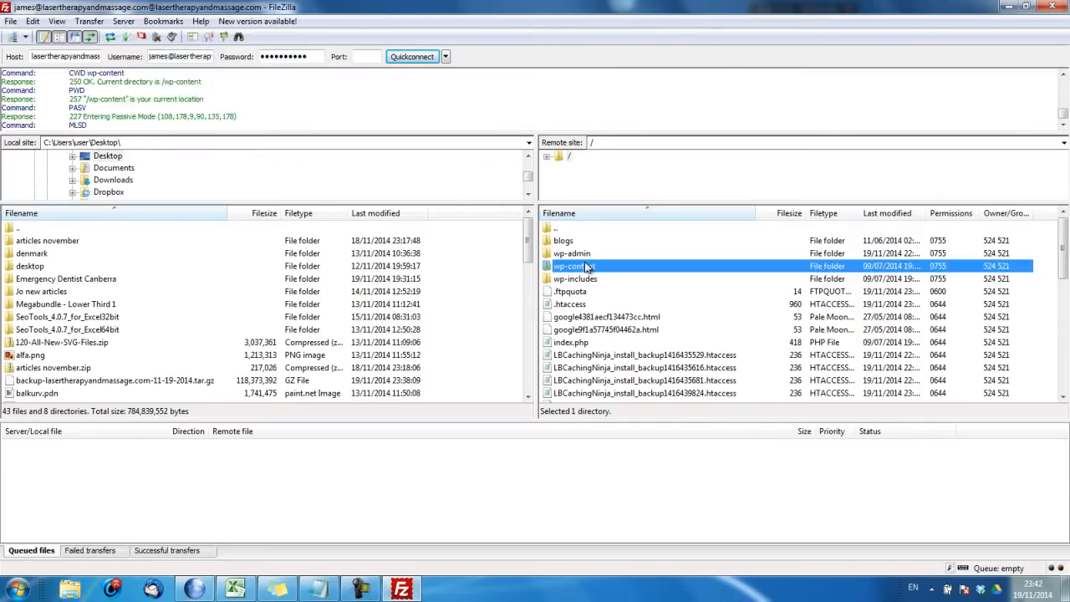
{"action": "double_click", "coordinate": [569, 266]}
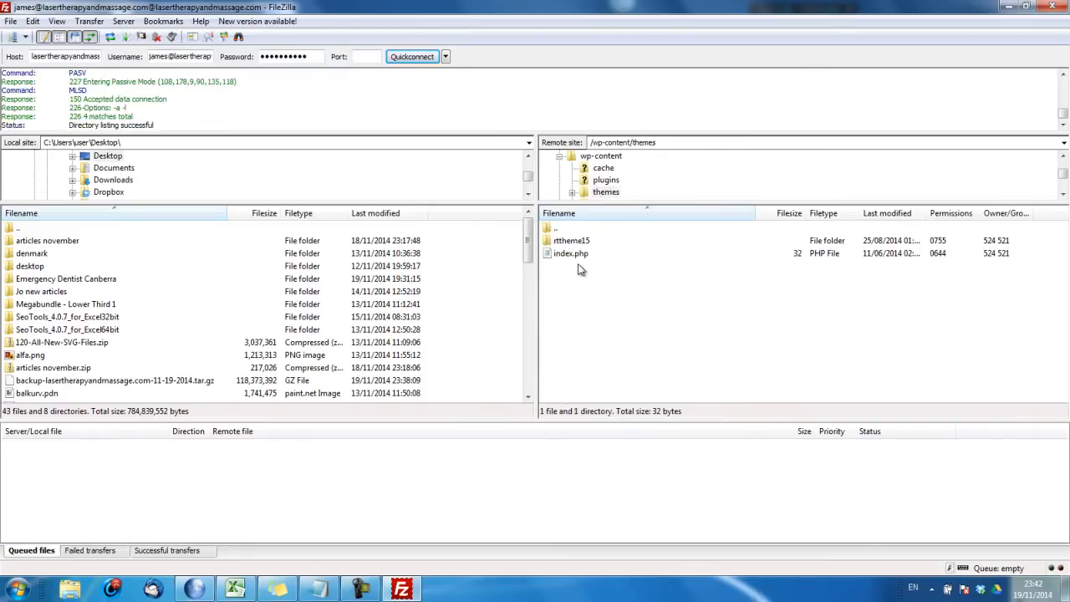
{"action": "double_click", "coordinate": [579, 241]}
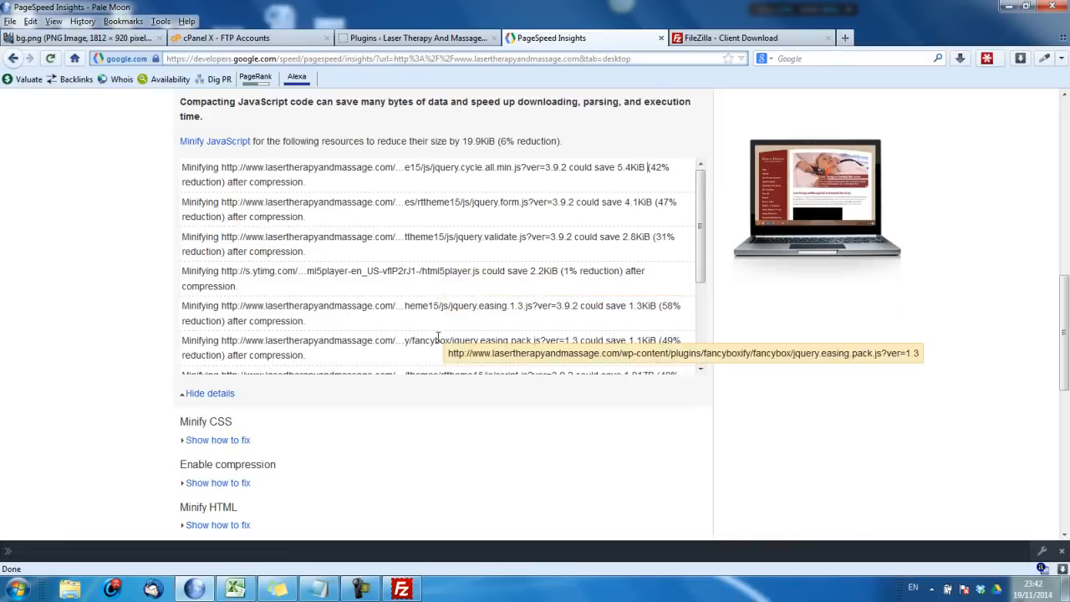
Download the rttheme15 theme's js folder from the server to the local Desktop in FileZilla
{"action": "left_click", "coordinate": [403, 590]}
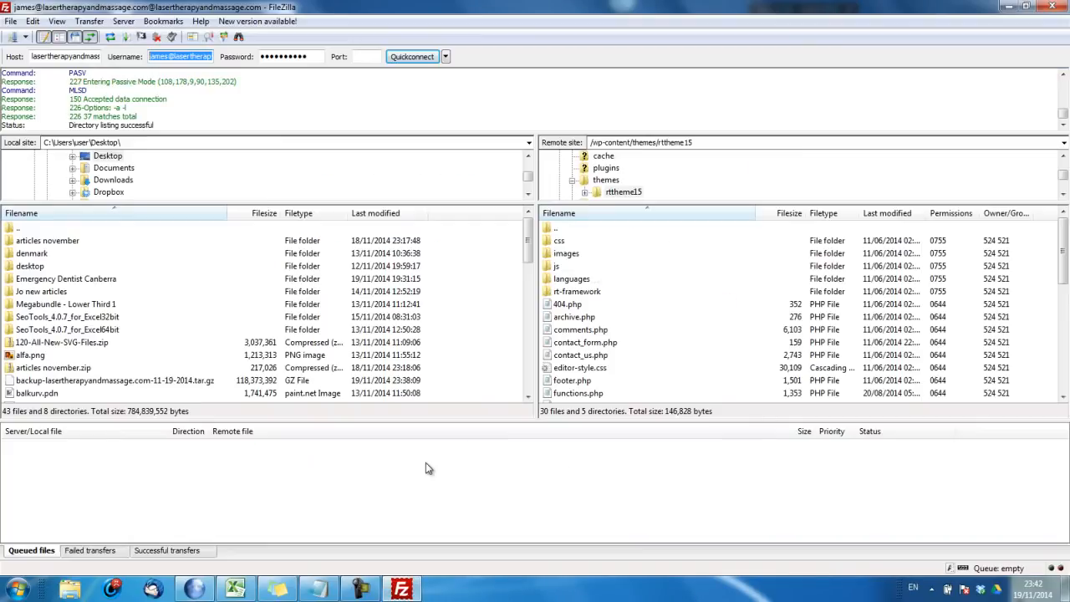
{"action": "left_click", "coordinate": [570, 268]}
{"action": "left_click_drag", "start_coordinate": [569, 269], "coordinate": [103, 376]}
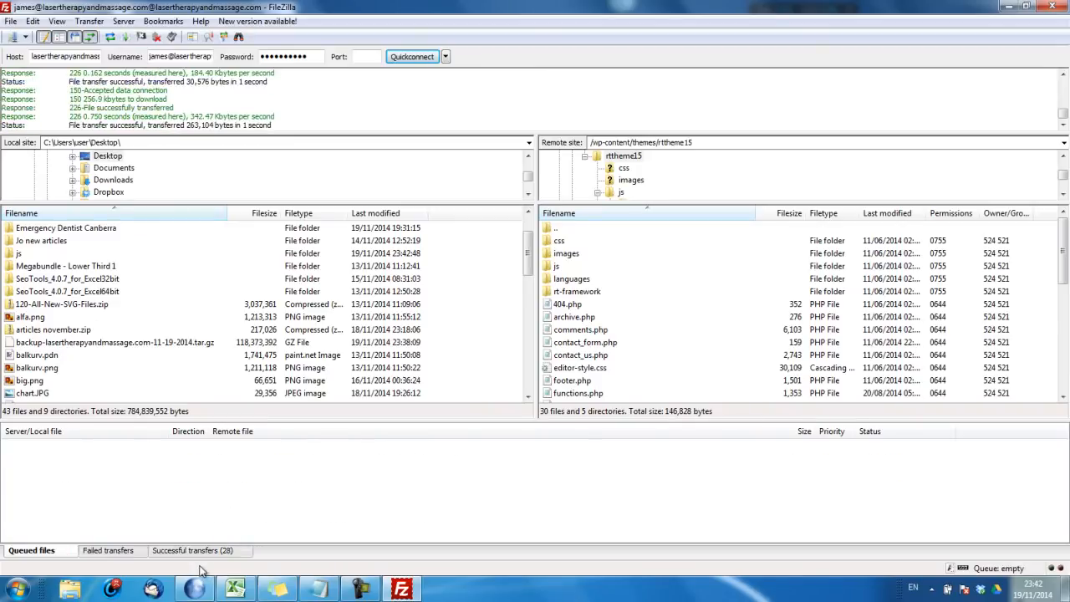
Show the Windows desktop, open the downloaded js folder to check its contents, and close it
{"action": "left_click", "coordinate": [1065, 589]}
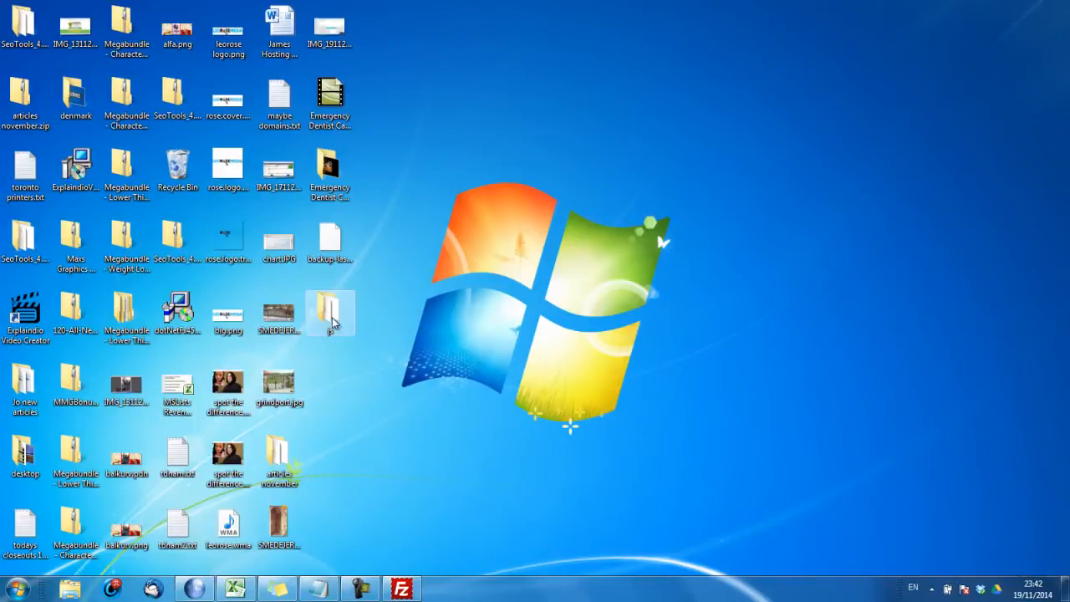
{"action": "double_click", "coordinate": [330, 318]}
{"action": "left_click", "coordinate": [960, 222]}
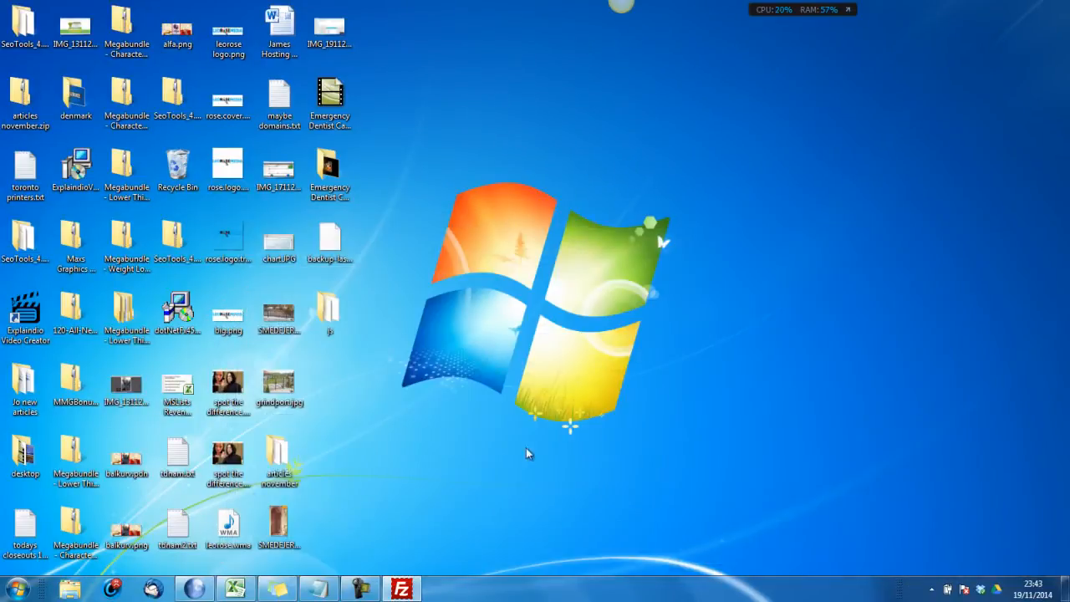
Search Google for "javascript minify" in a new Pale Moon tab and open the jscompress.com result
{"action": "left_click", "coordinate": [189, 592]}
{"action": "left_click", "coordinate": [847, 38]}
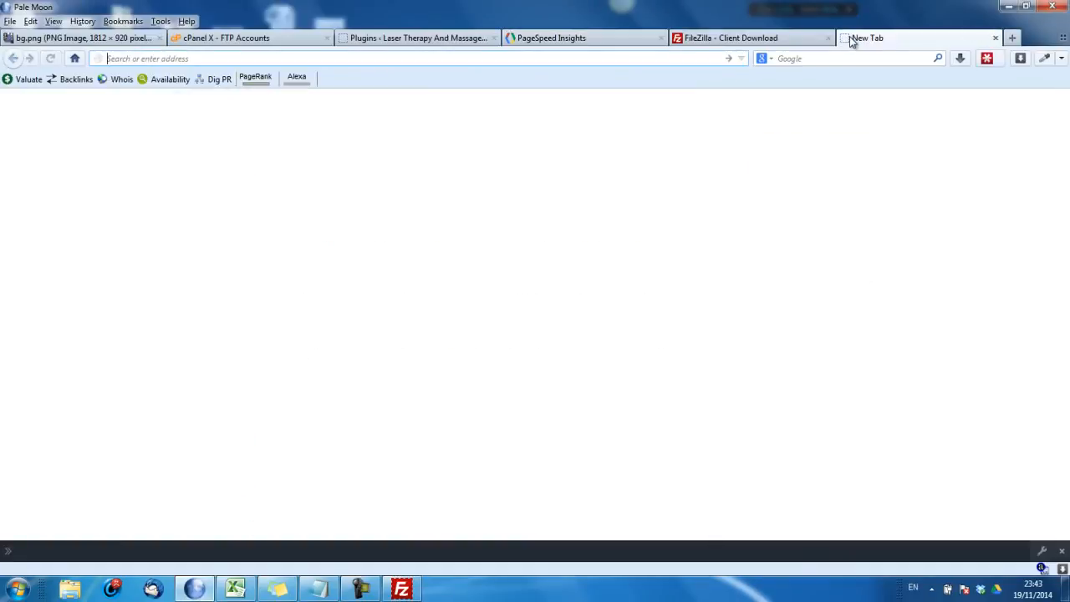
{"action": "type", "text": "javas"}
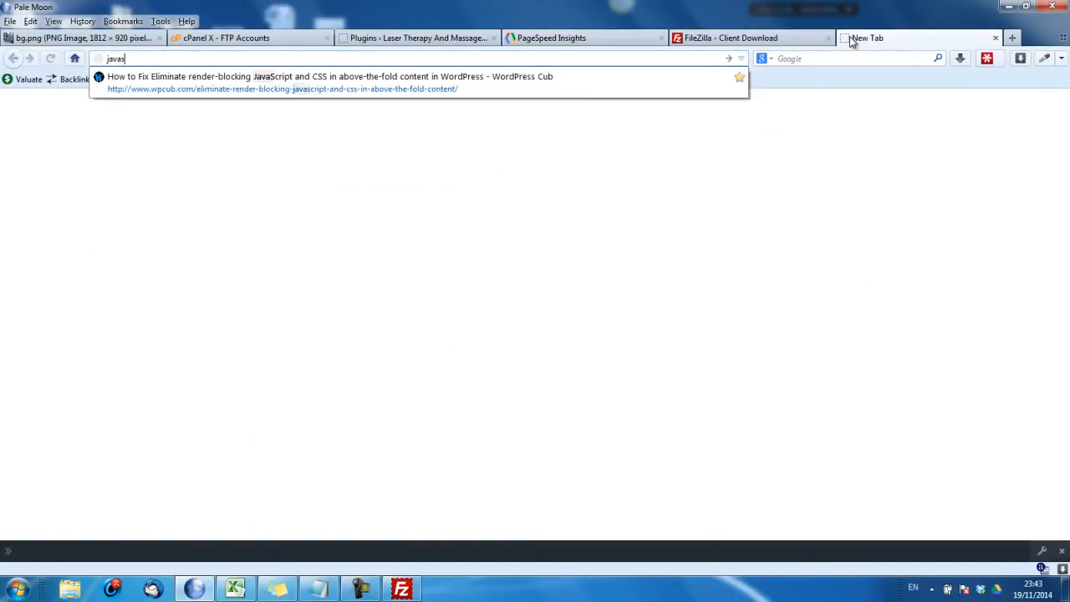
{"action": "type", "text": "cript min"}
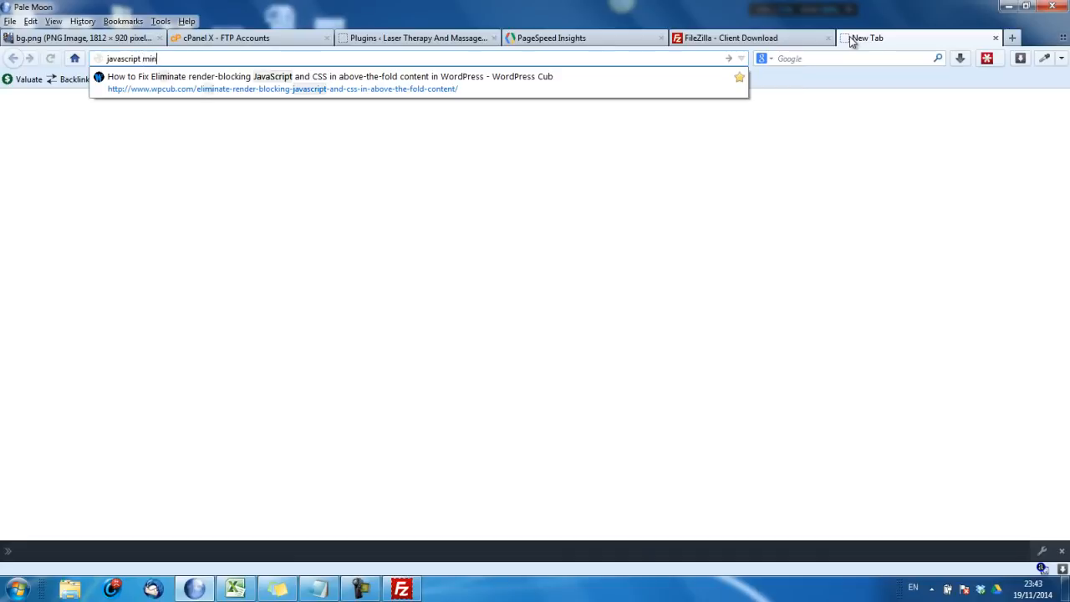
{"action": "type", "text": "ify"}
{"action": "key", "text": "Return"}
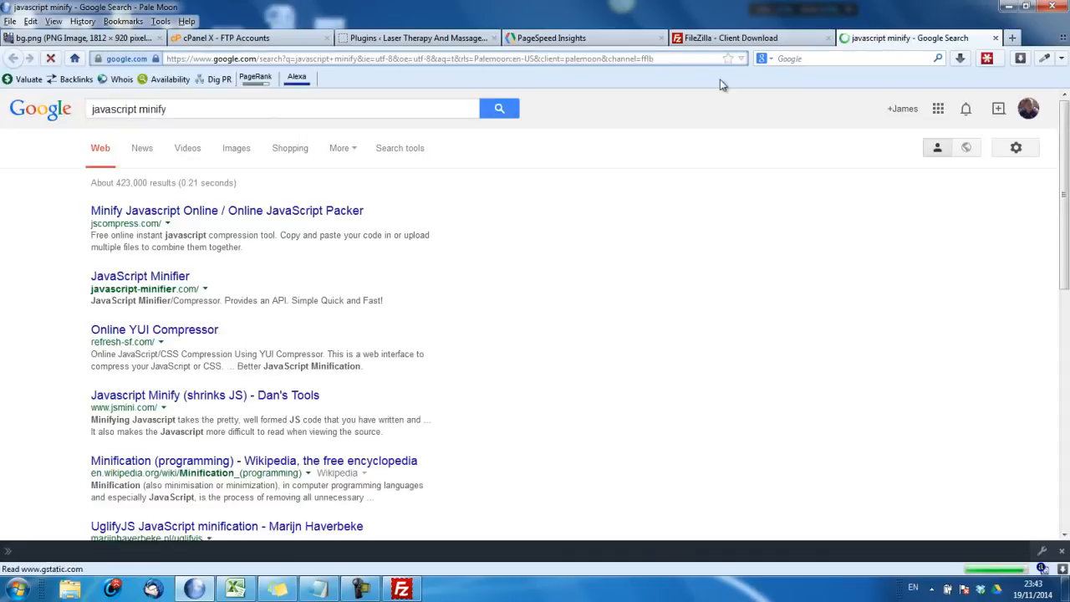
{"action": "left_click", "coordinate": [169, 213]}
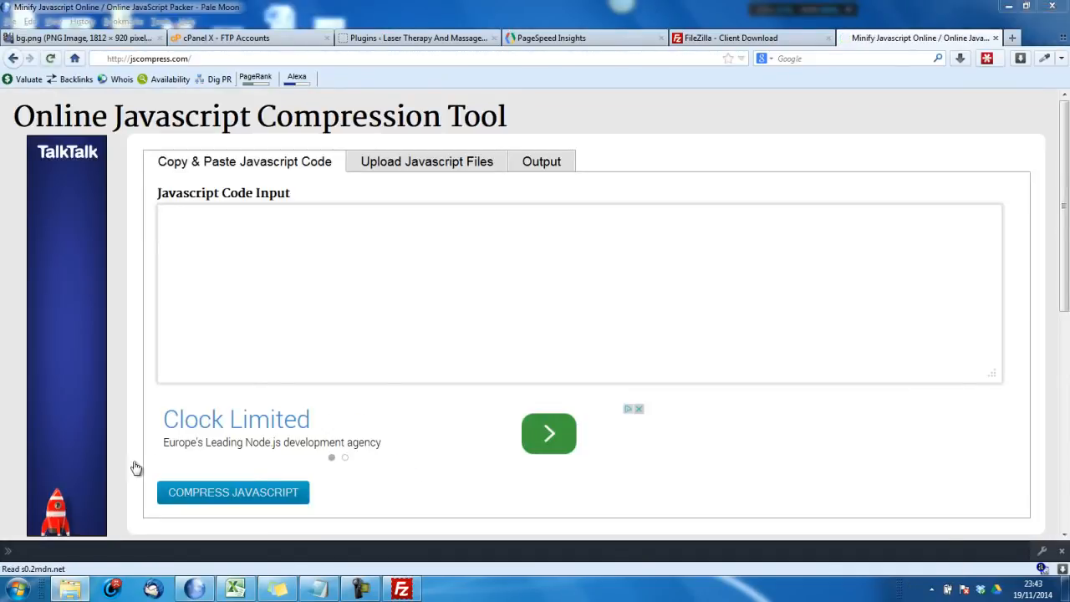
Open all the JavaScript files from colortip-1.0-jquery.js to script.js in the desktop's js folder with Notepad++
{"action": "left_click", "coordinate": [70, 589]}
{"action": "left_click", "coordinate": [288, 303]}
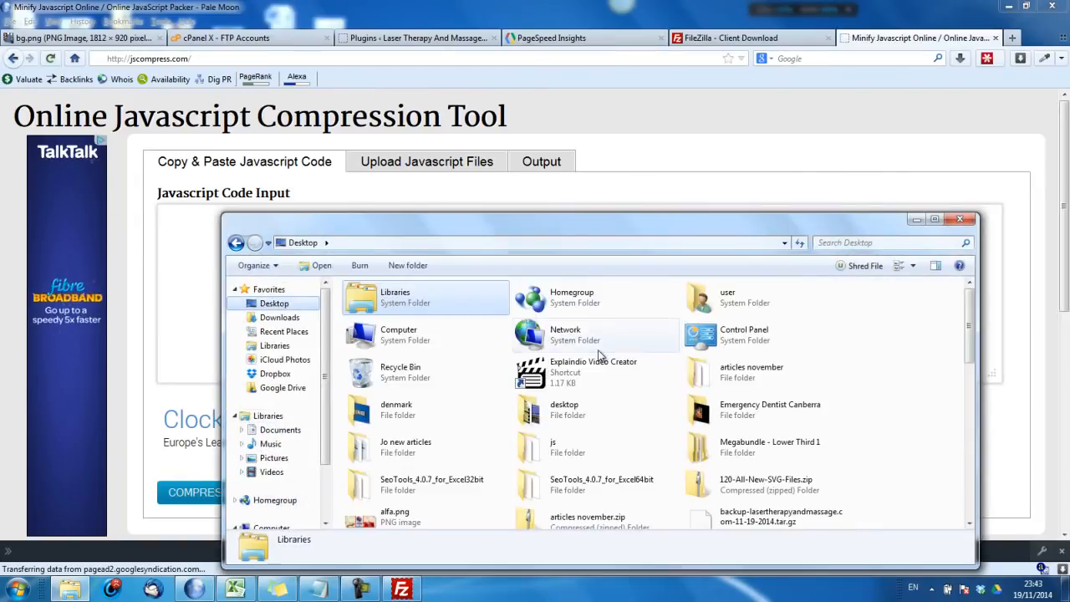
{"action": "mouse_move", "coordinate": [967, 312]}
{"action": "left_mouse_down"}
{"action": "mouse_move", "coordinate": [958, 472]}
{"action": "mouse_move", "coordinate": [975, 322]}
{"action": "left_mouse_up"}
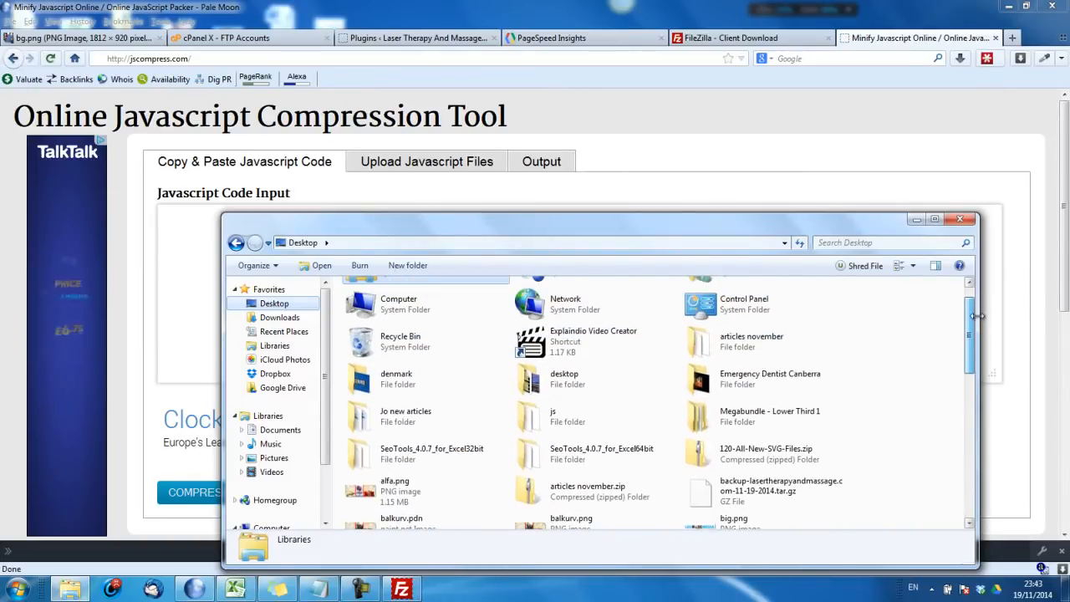
{"action": "double_click", "coordinate": [607, 408]}
{"action": "left_click", "coordinate": [410, 318]}
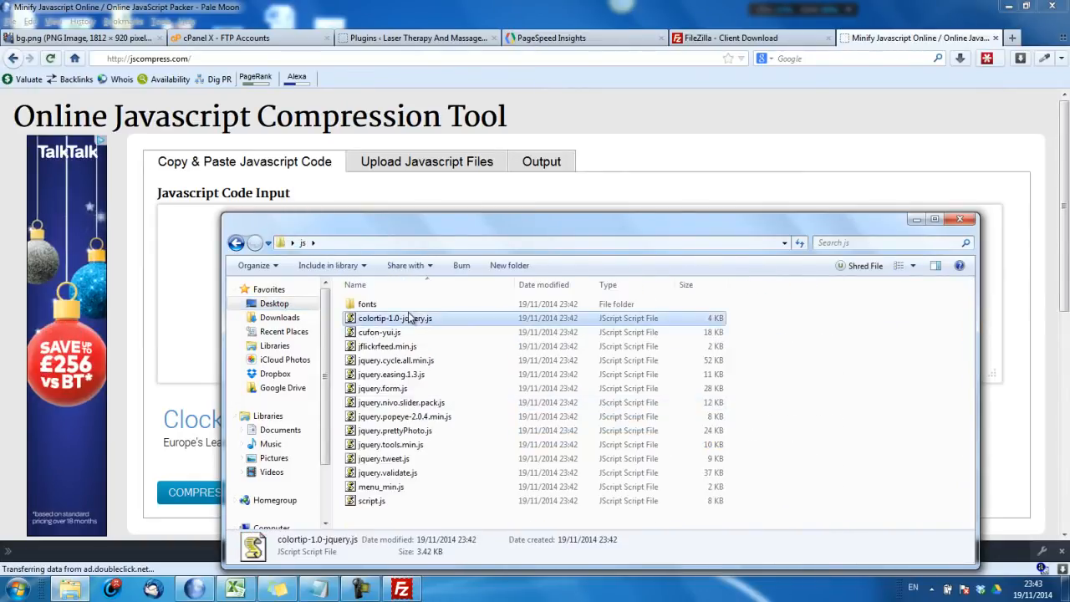
{"action": "left_click", "coordinate": [369, 502], "text": "shift"}
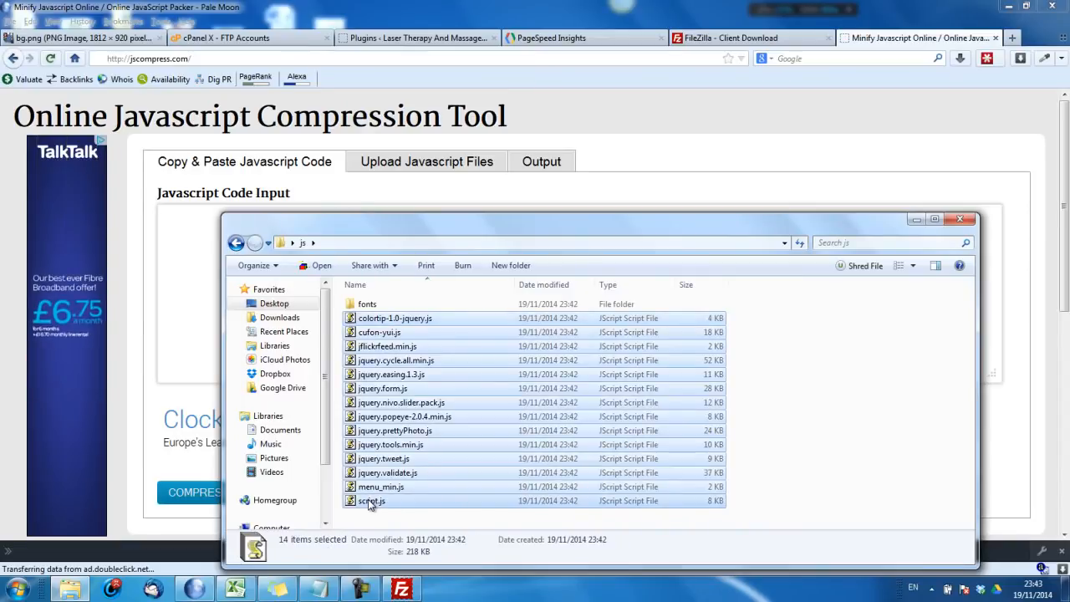
{"action": "right_click", "coordinate": [420, 389]}
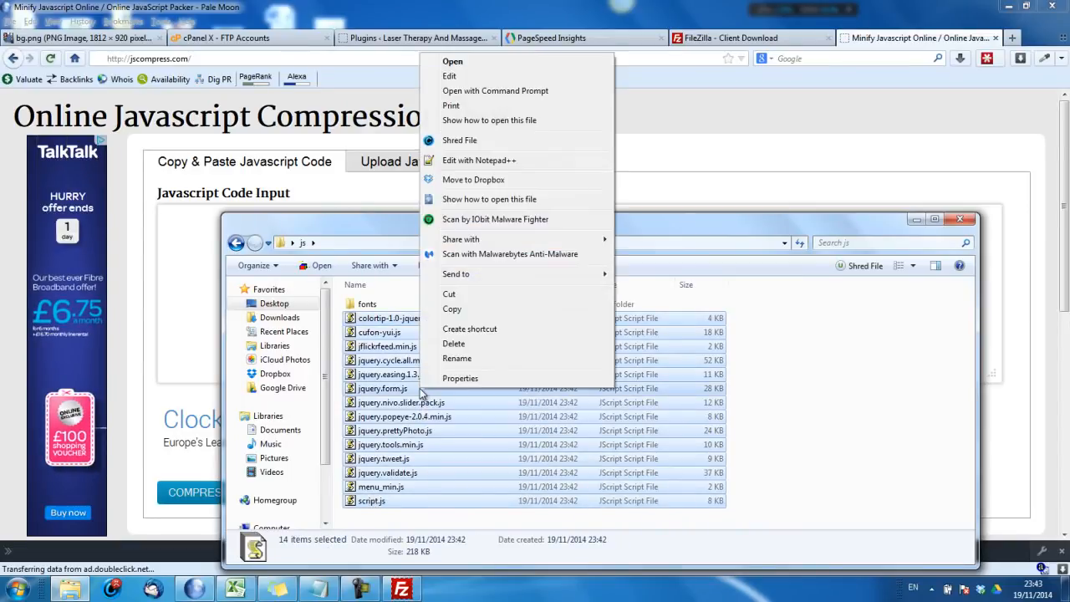
{"action": "left_click", "coordinate": [535, 162]}
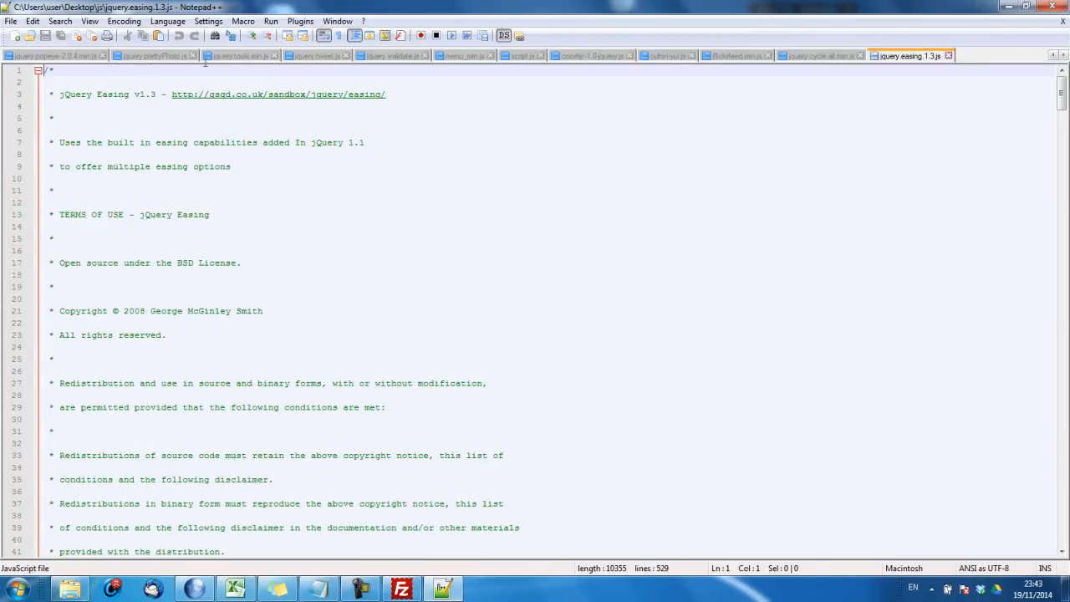
Copy all the code of jquery.easing.1.3.js into jscompress.com in Pale Moon and compress it
{"action": "left_click", "coordinate": [525, 200]}
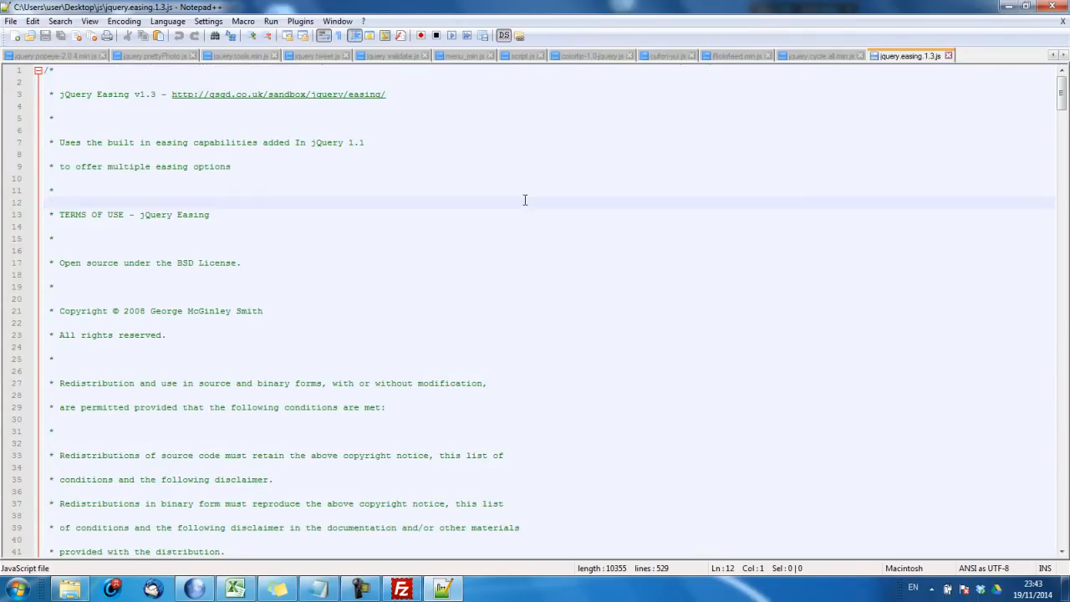
{"action": "key", "text": "ctrl+a"}
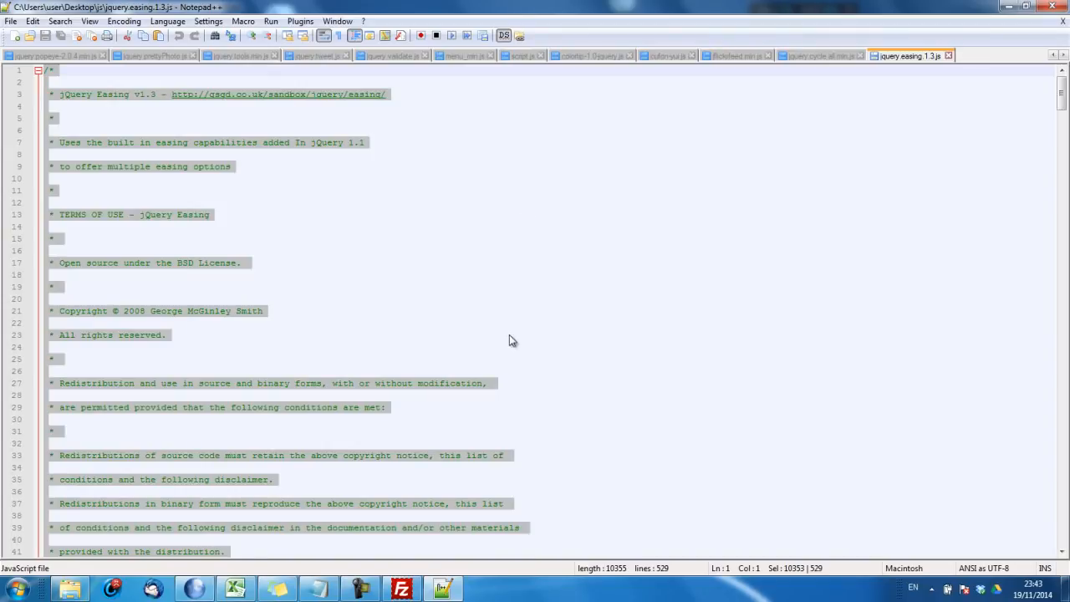
{"action": "left_click", "coordinate": [196, 590]}
{"action": "key", "text": "ctrl+v"}
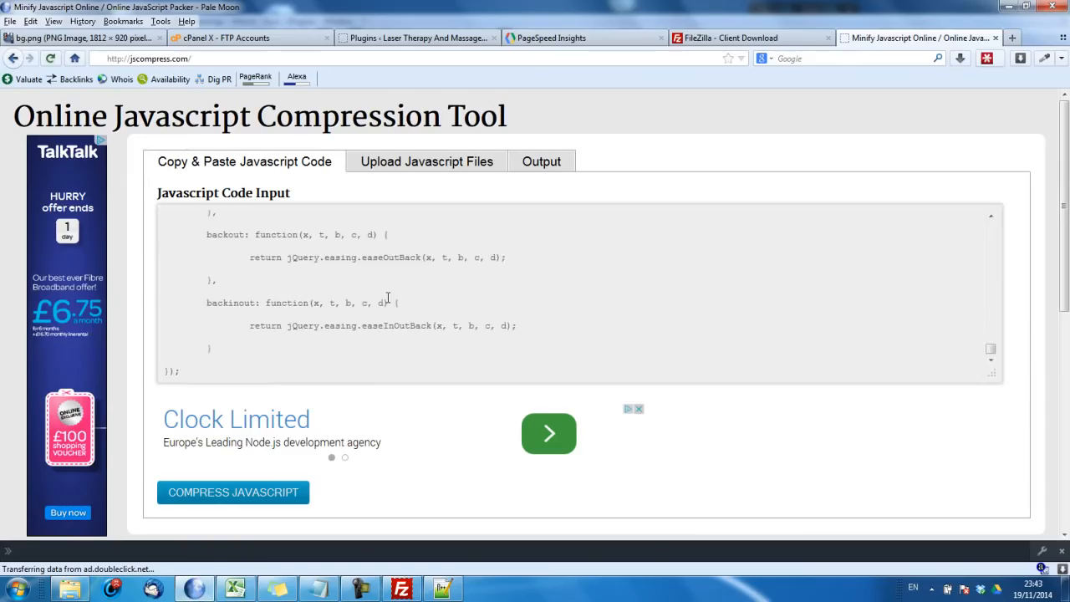
{"action": "left_click", "coordinate": [245, 498]}
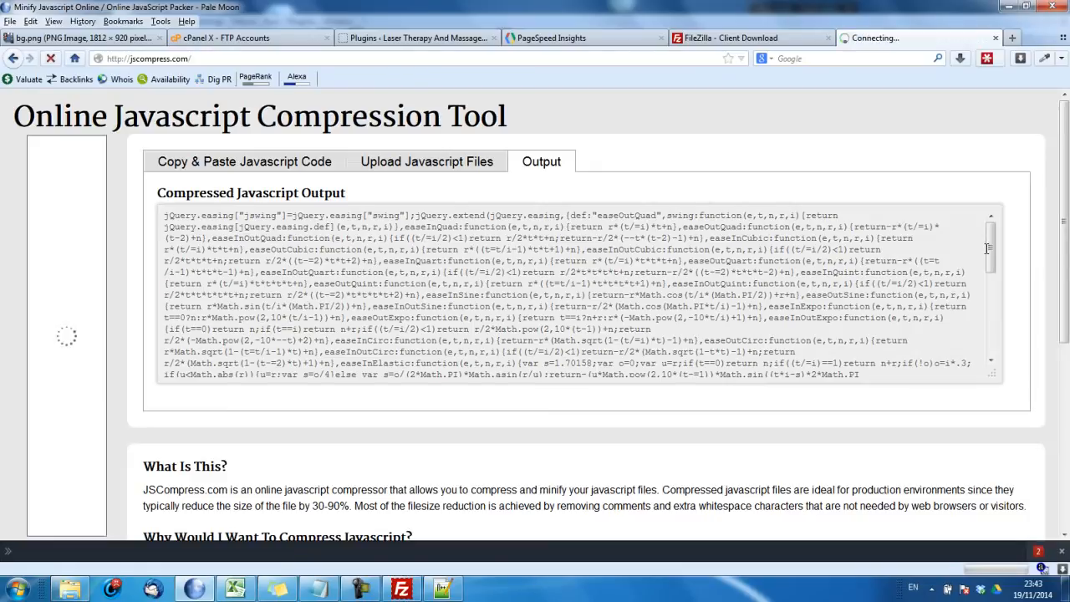
Cut the compressed output, replace the whole content of jquery.easing.1.3.js with it in Notepad++, then save and close the file
{"action": "left_click_drag", "start_coordinate": [991, 258], "coordinate": [994, 339]}
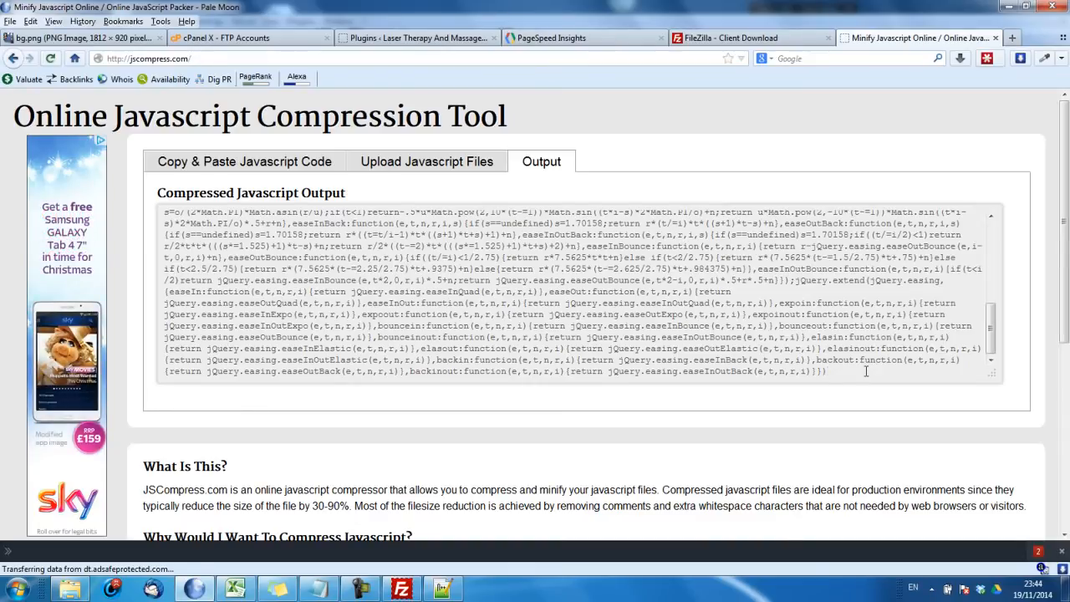
{"action": "key", "text": "ctrl+a"}
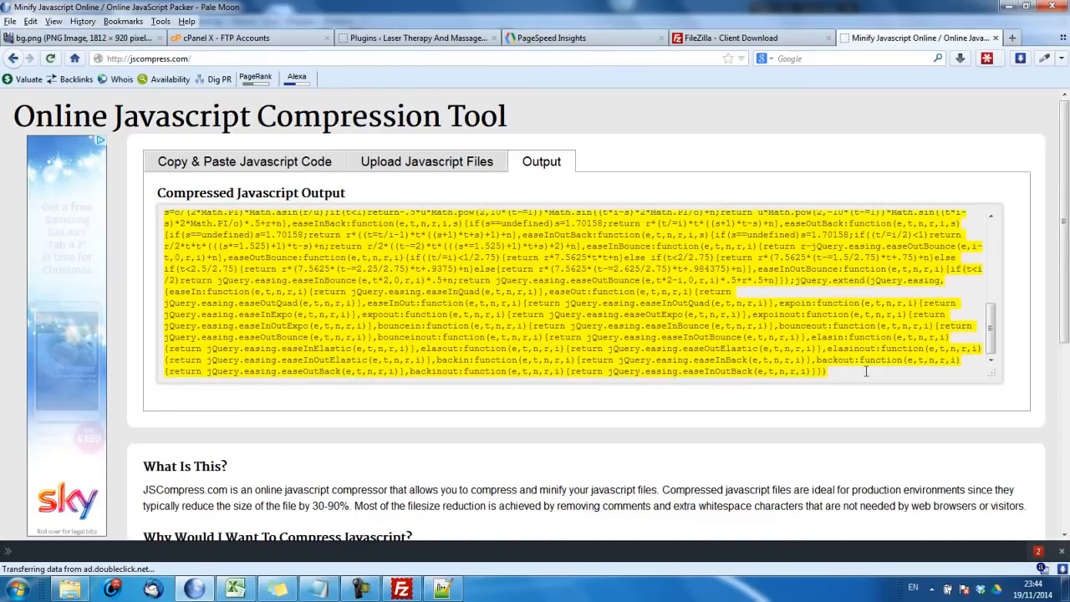
{"action": "key", "text": "ctrl+x"}
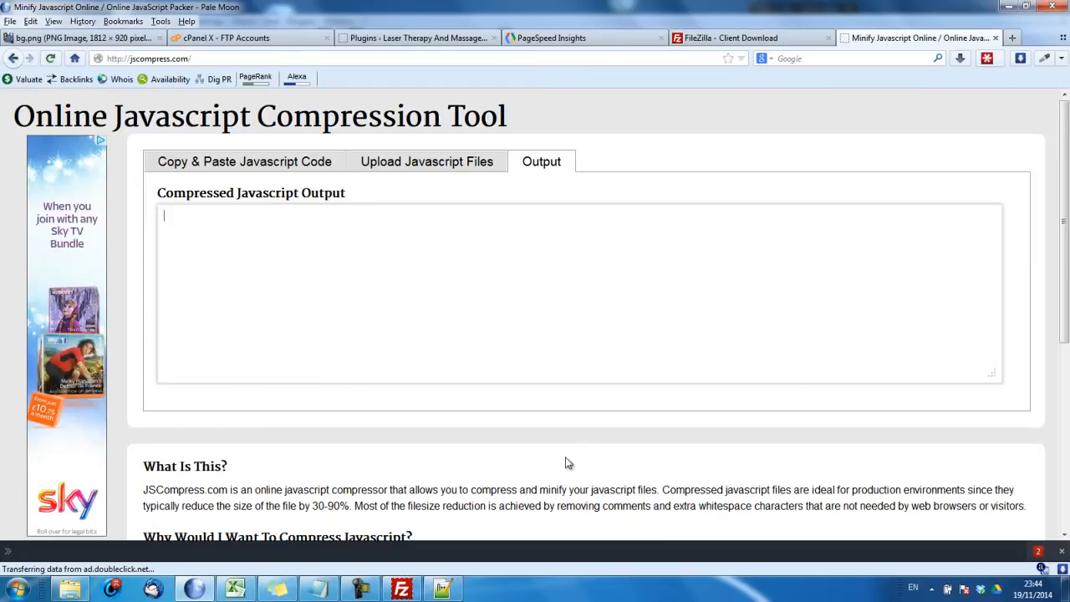
{"action": "left_click", "coordinate": [442, 590]}
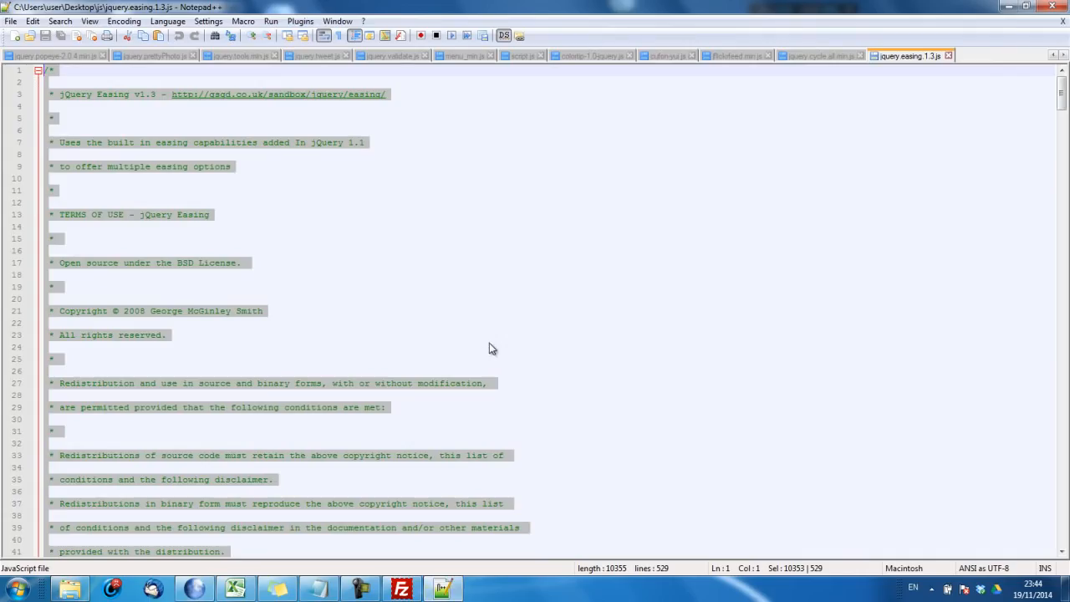
{"action": "key", "text": "ctrl+v"}
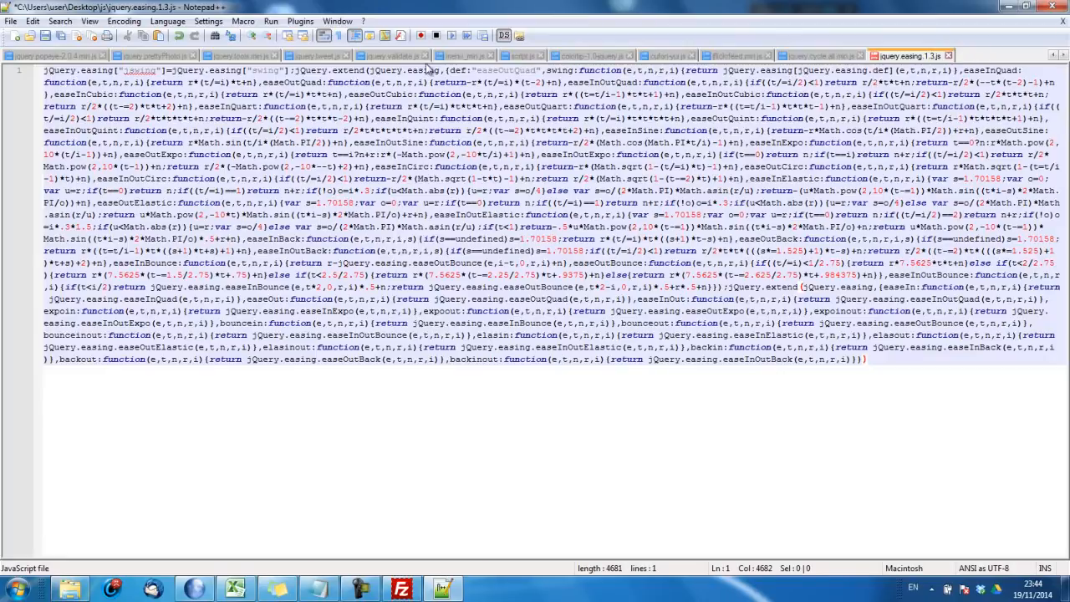
{"action": "left_click", "coordinate": [45, 38]}
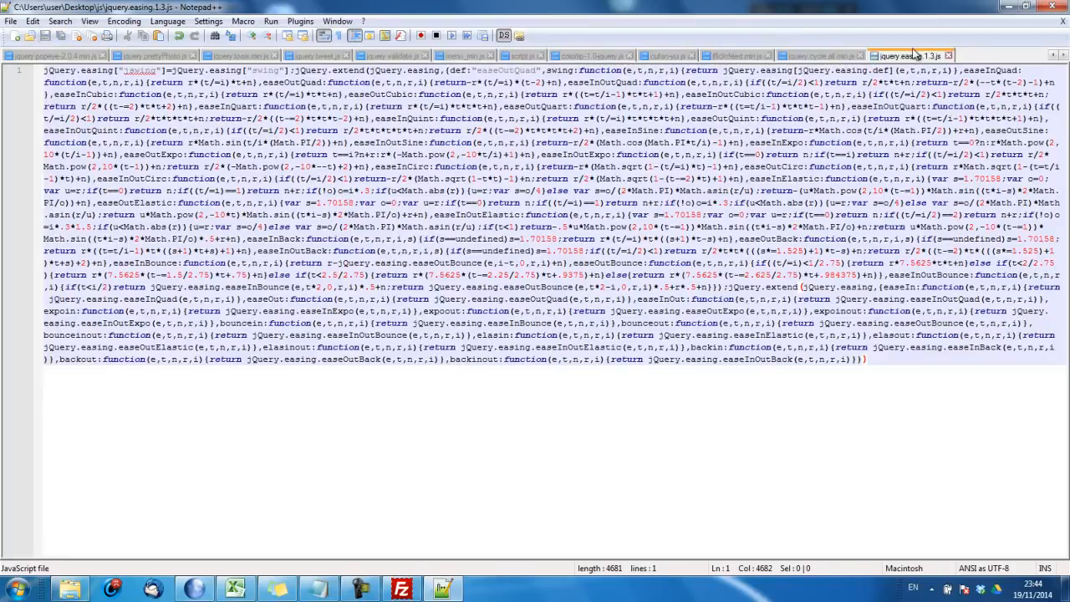
{"action": "left_click", "coordinate": [948, 56]}
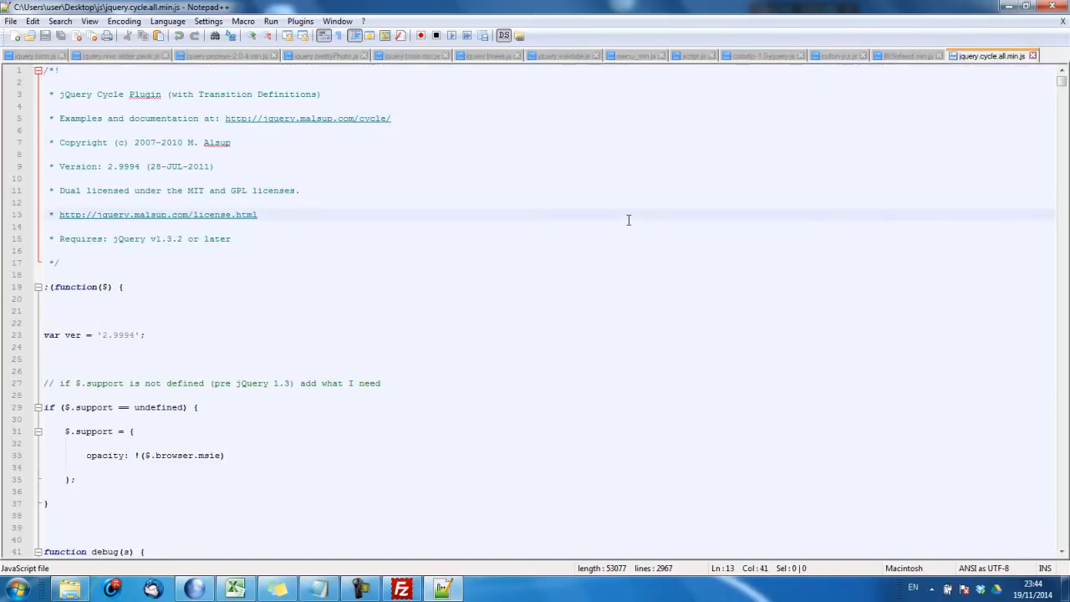
Copy all the code of jquery.cycle.all.min.js into the jscompress.com code input in Pale Moon and compress it
{"action": "key", "text": "ctrl+a"}
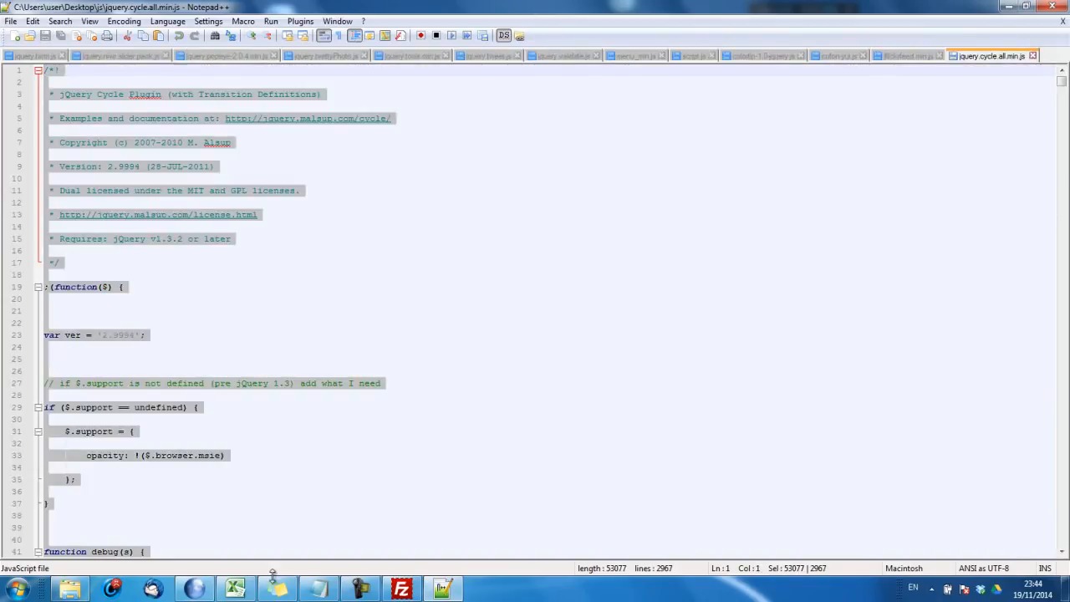
{"action": "left_click", "coordinate": [194, 590]}
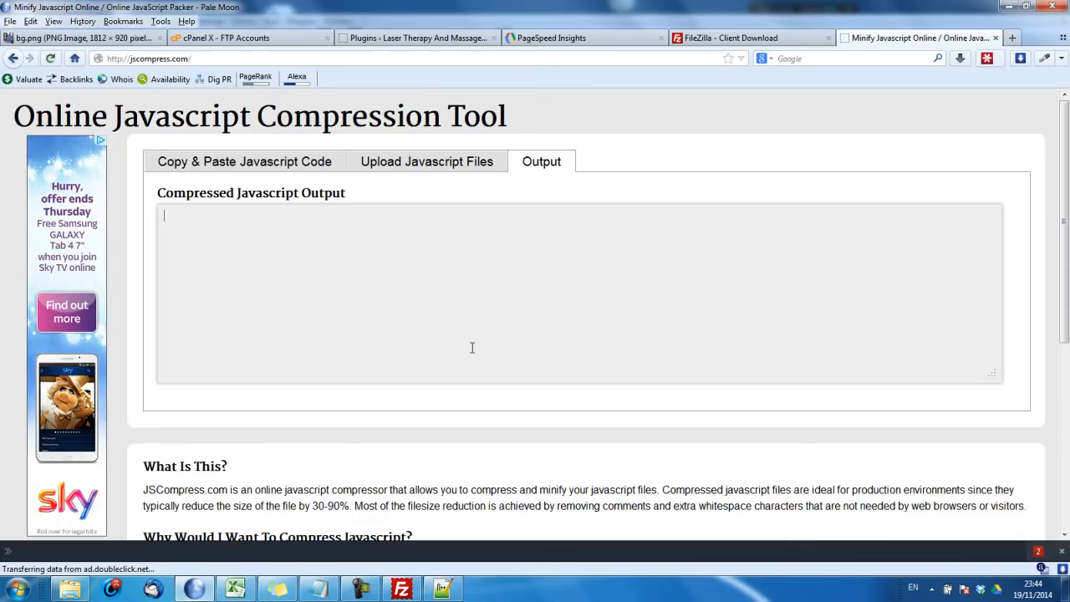
{"action": "left_click", "coordinate": [227, 167]}
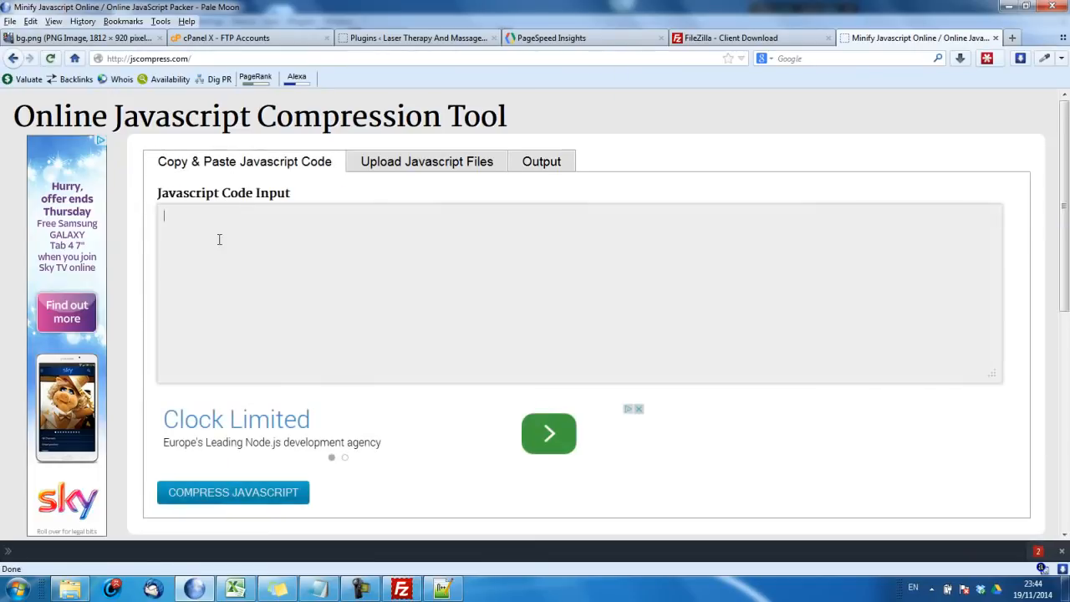
{"action": "key", "text": "ctrl+v"}
{"action": "left_click", "coordinate": [226, 493]}
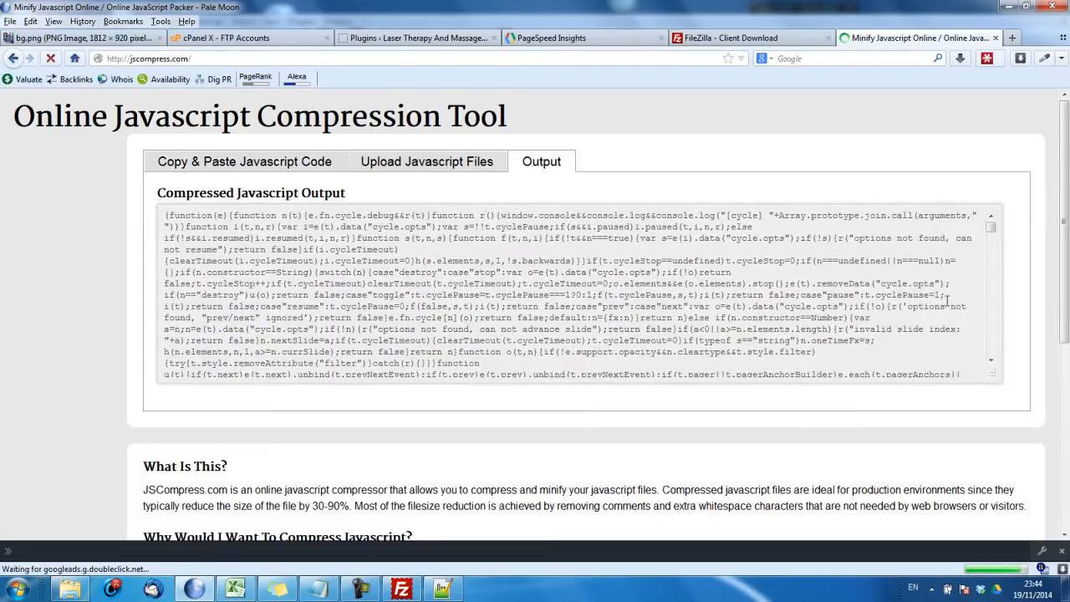
Replace the whole content of jquery.cycle.all.min.js in Notepad++ with the compressed output, then save and close the file
{"action": "left_click", "coordinate": [948, 301]}
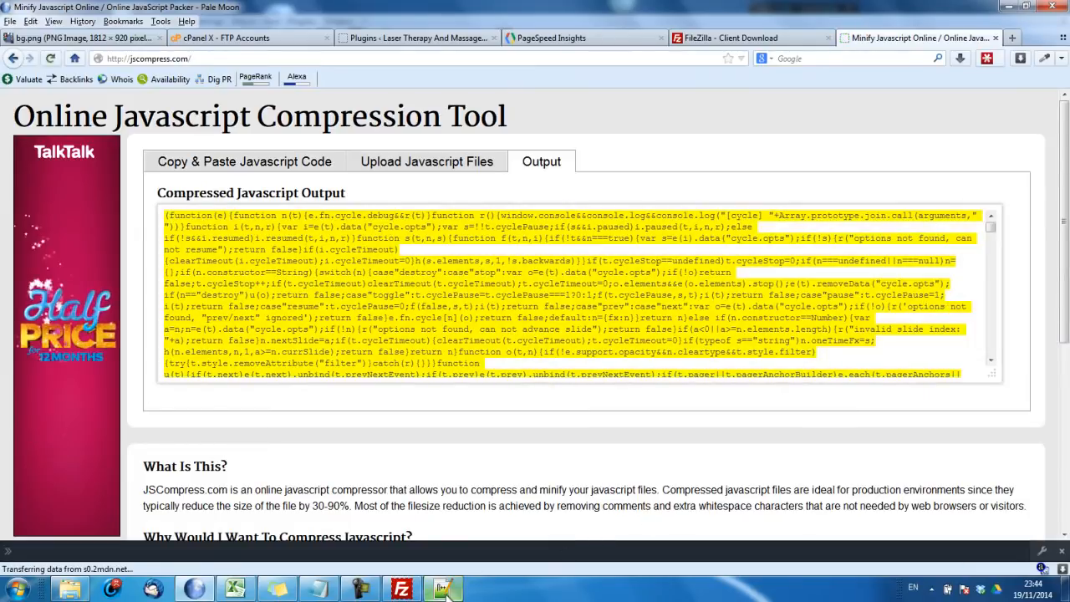
{"action": "left_click", "coordinate": [449, 591]}
{"action": "left_click", "coordinate": [519, 344]}
{"action": "key", "text": "ctrl+a"}
{"action": "key", "text": "ctrl+v"}
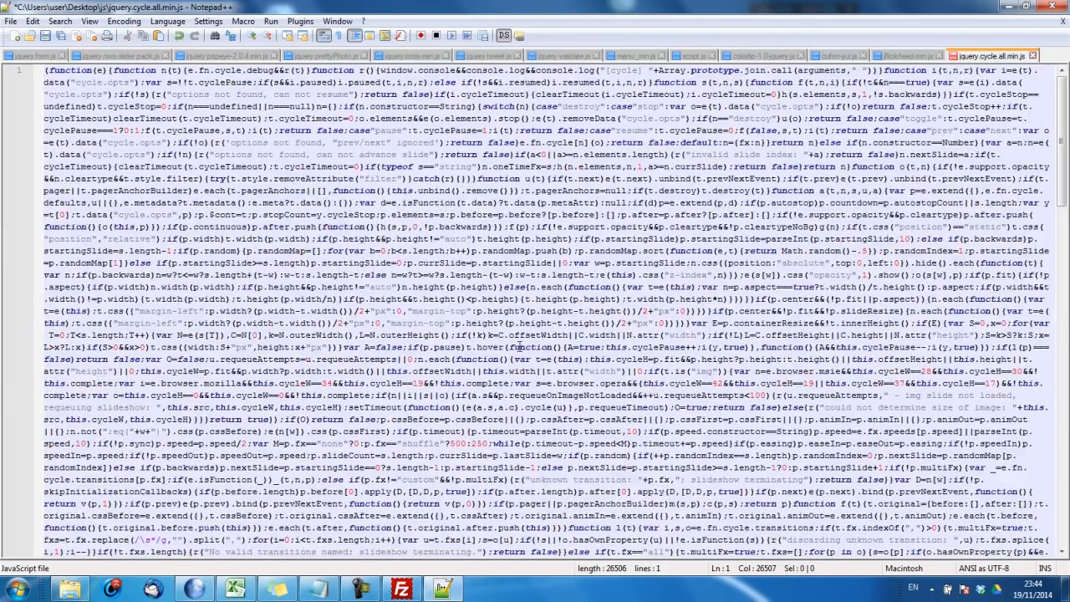
{"action": "left_click", "coordinate": [46, 39]}
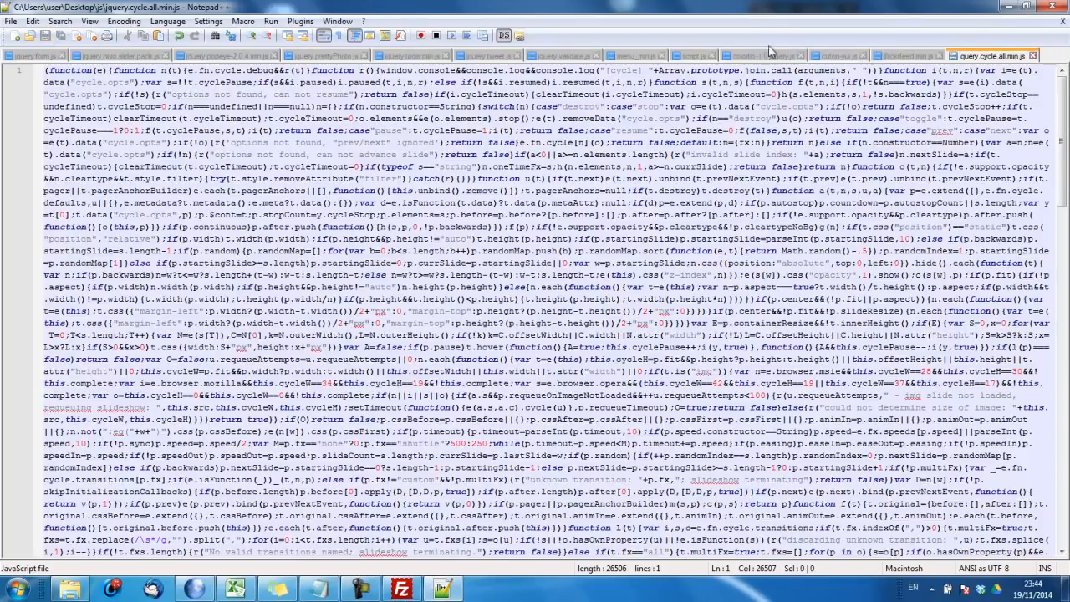
{"action": "left_click", "coordinate": [1032, 56]}
Copy all the code of jflickrfeed.min.js into the jscompress.com code input in Pale Moon and compress it
{"action": "left_click", "coordinate": [817, 184]}
{"action": "key", "text": "ctrl+a"}
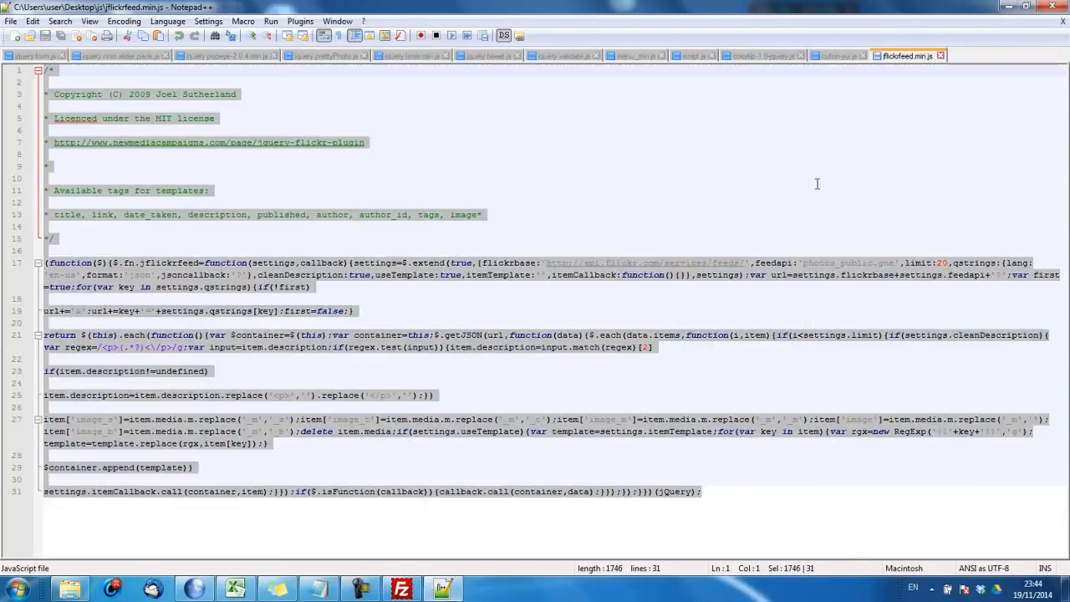
{"action": "left_click", "coordinate": [194, 590]}
{"action": "left_click", "coordinate": [255, 167]}
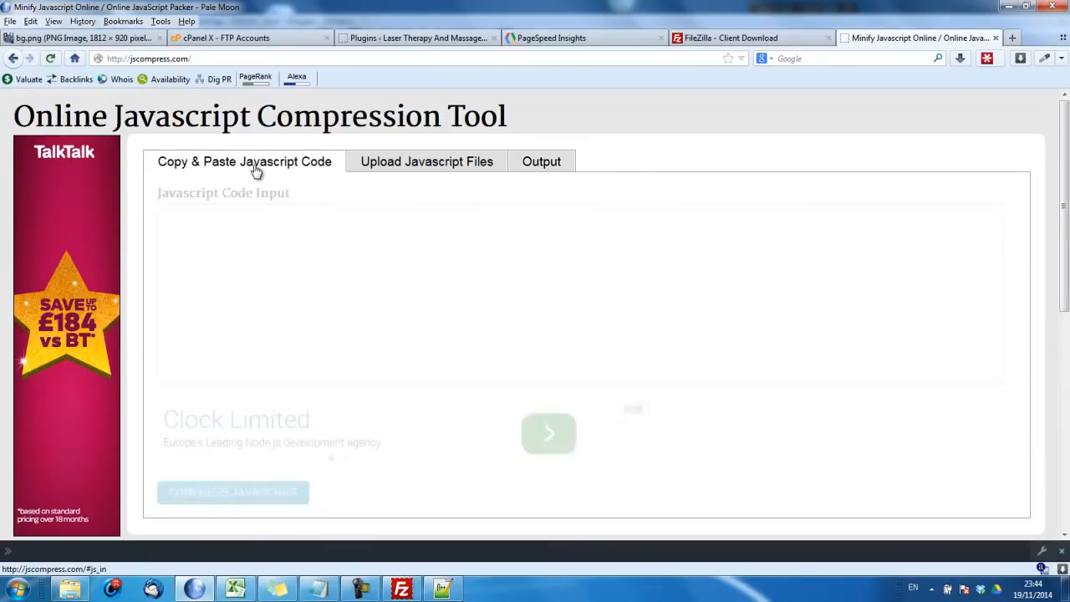
{"action": "left_click", "coordinate": [334, 275]}
{"action": "key", "text": "ctrl+v"}
{"action": "left_click", "coordinate": [234, 493]}
Replace the whole content of jflickrfeed.min.js in Notepad++ with the compressed output, then save and close the file
{"action": "left_click", "coordinate": [490, 320]}
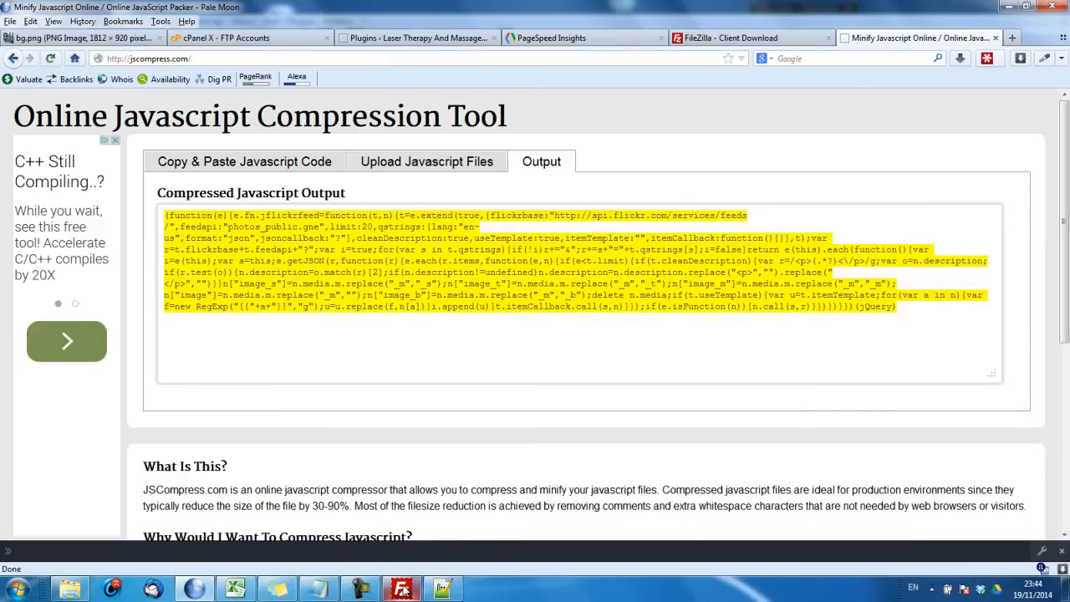
{"action": "left_click", "coordinate": [444, 589]}
{"action": "type", "text": "(function(e){e.fn.jflickrfeed=function(t,n){t=e.extend(true,{flickrbase:\"http://api.flickr.com/services/feeds/\",feedapi:\"photos_public.gne\",limit:20,qstrings:{lang:\"en-us\",format:\"json\",jsoncallback:\"?\"},cleanDescription:true,useTemplate:true,itemTemplate:\"\",itemCallback:function(){}},t);var r=t.flickrbase+t.feedapi+\"?\";var i=true;for(var s in t.qstrings){if(!i)r+=\"&\";r+=s+\"=\"+t.qstrings[s];i=false}return e(this).each(function(){var i=e(this);var s=this;e.getJSON(r,function(r){e.each(r.items,function(e,n){if(e<t.limit){if(t.cleanDescription){var r=/<p>(.*?)<\\/p>/g;var o=n.description;if(r.test(o)){n.description=o.match(r)[2];if(n.description!=undefined)n.description=n.description.replace(\"<p>\",\"\").replace(\"</p>\",\"\")}}n[\"image_s\"]=n.media.m.replace(\"_m\",\"_s\");n[\"image_t\"]=n.media.m.replace(\"_m\",\"_t\");n[\"image_m\"]=n.media.m.replace(\"_m\",\"_m\");n[\"image\"]=n.media.m.replace(\"_m\",\"\");n[\"image_b\"]=n.media.m.replace(\"_m\",\"_b\");delete n.media;if(t.useTemplate){var u=t.itemTemplate;for(var a in n){var f=new RegExp(\"{{\"+a+\"}}\",\"g\");u=u.replace(f,n[a])}i.append(u)}t.itemCallback.call(s,n)}});if(e.isFunction(n)){n.call(s,r)}})})}})(jQuery)"}
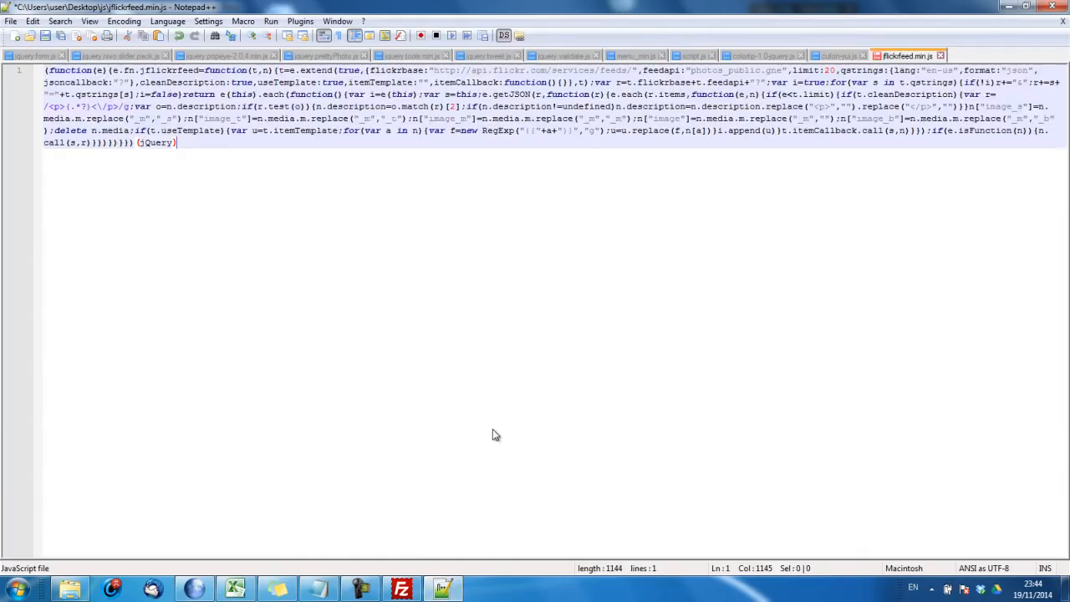
{"action": "left_click", "coordinate": [46, 37]}
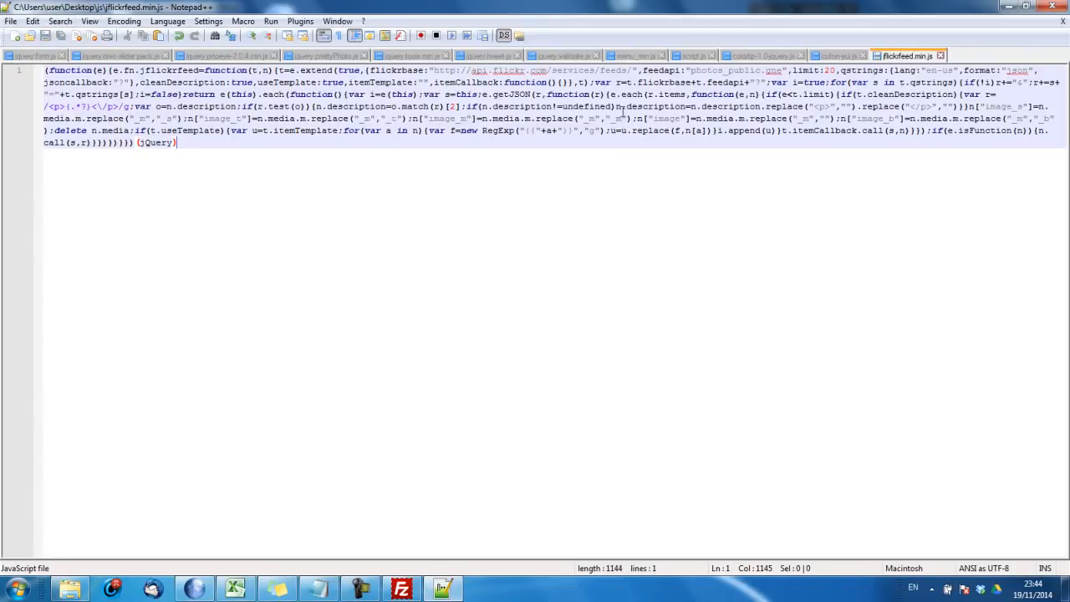
{"action": "left_click", "coordinate": [941, 56]}
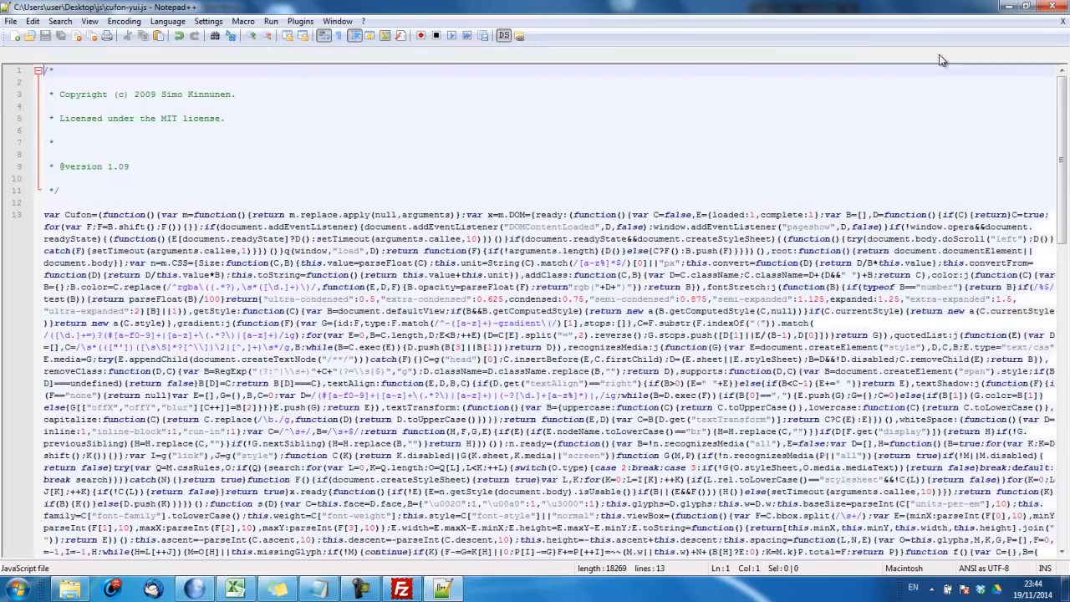
Copy all the code of cufon-yui.js into the jscompress.com code input in Pale Moon and compress it
{"action": "key", "text": "ctrl+a"}
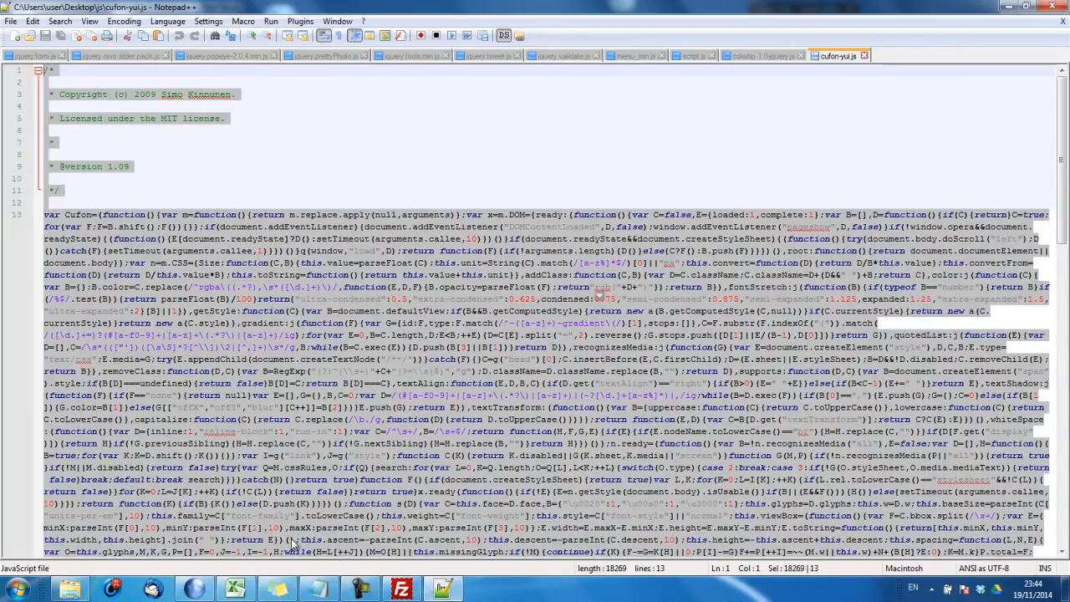
{"action": "left_click", "coordinate": [194, 590]}
{"action": "key", "text": "ctrl+v"}
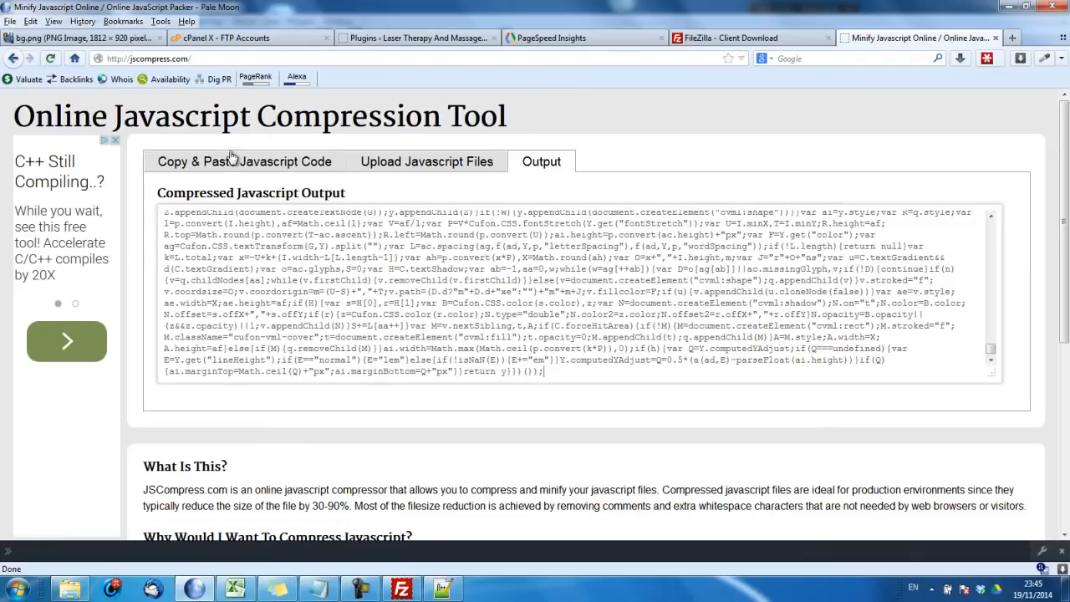
{"action": "left_click", "coordinate": [252, 162]}
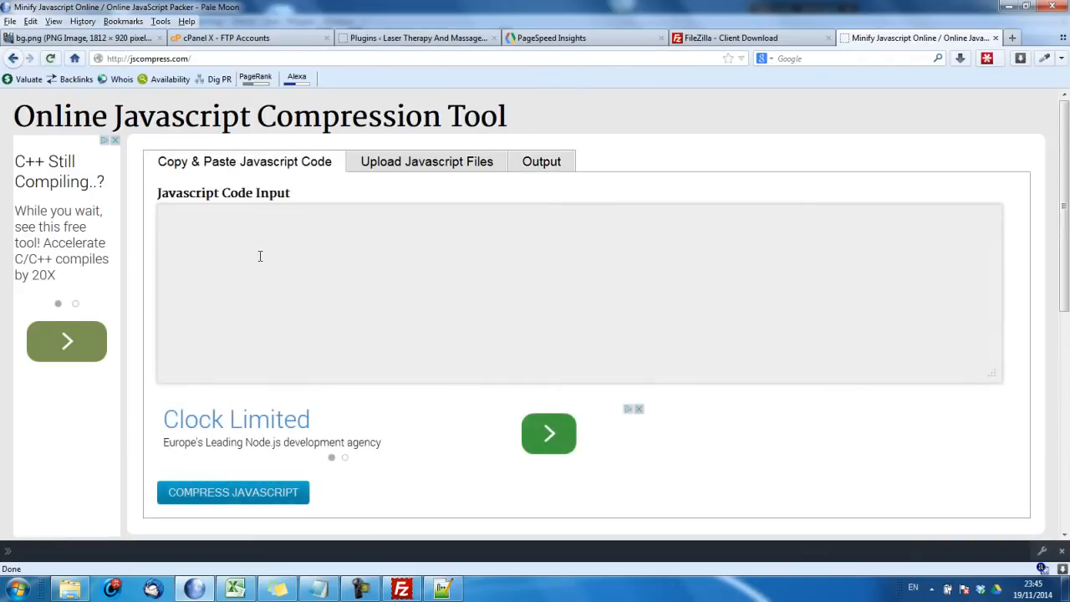
{"action": "key", "text": "ctrl+v"}
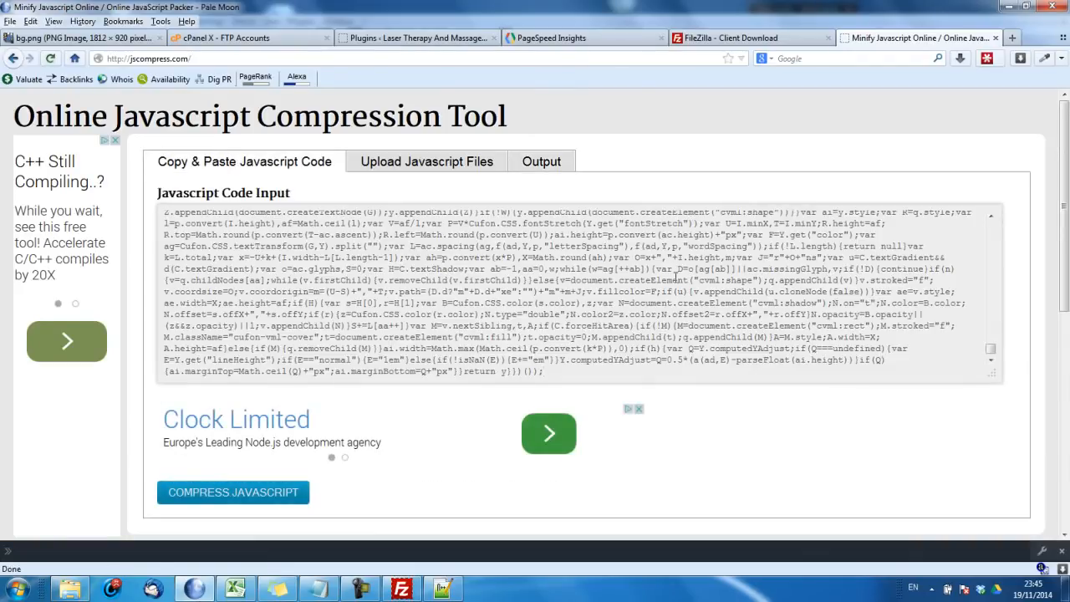
{"action": "left_click_drag", "start_coordinate": [989, 352], "coordinate": [990, 217]}
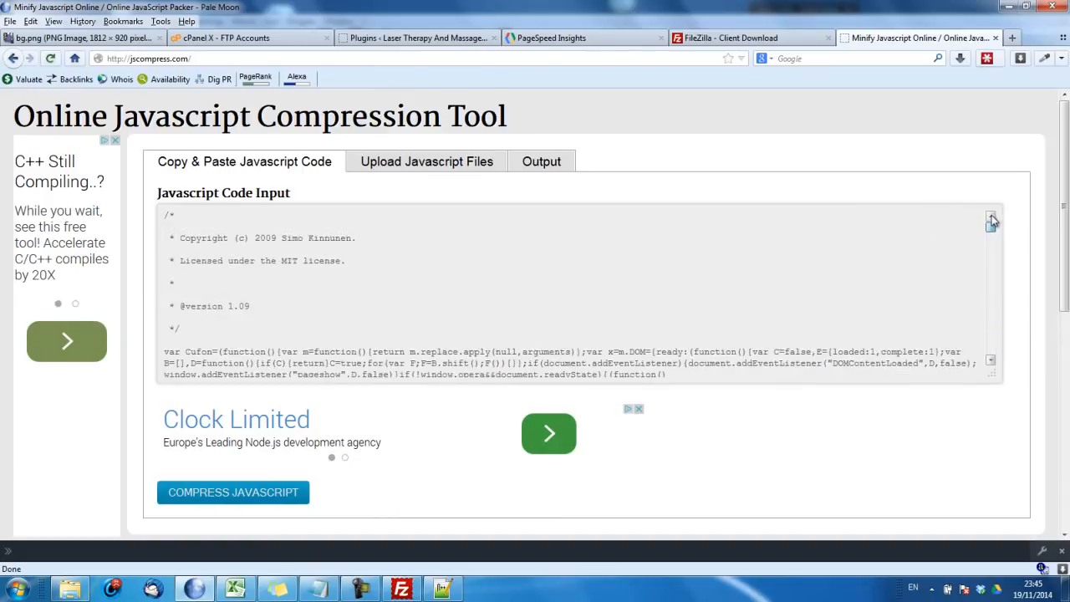
{"action": "left_click", "coordinate": [288, 494]}
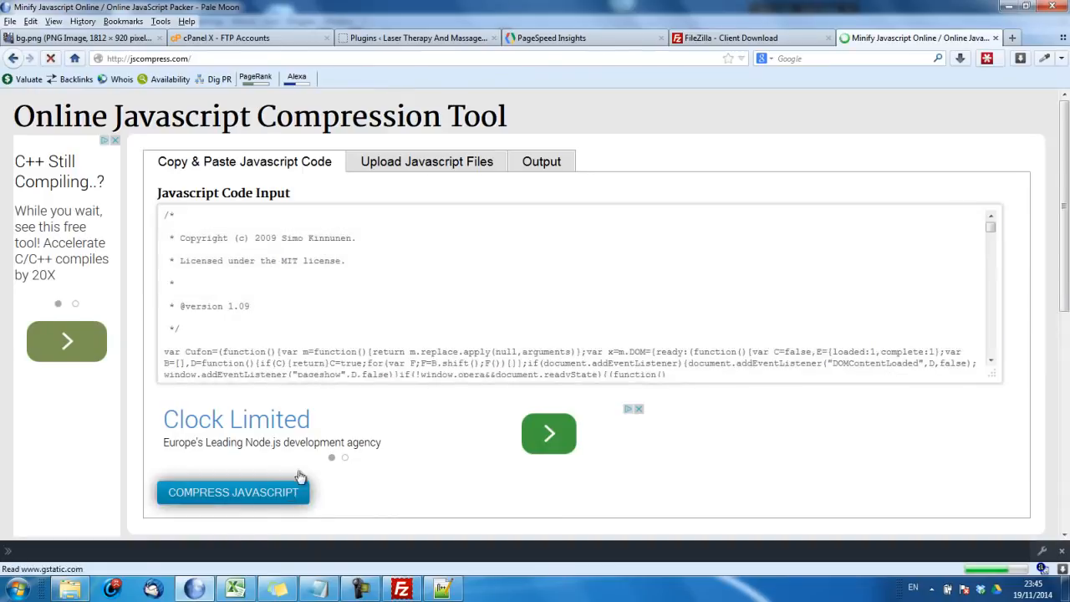
Replace the whole content of cufon-yui.js in Notepad++ with the compressed output, then save and close the file
{"action": "left_click", "coordinate": [866, 295]}
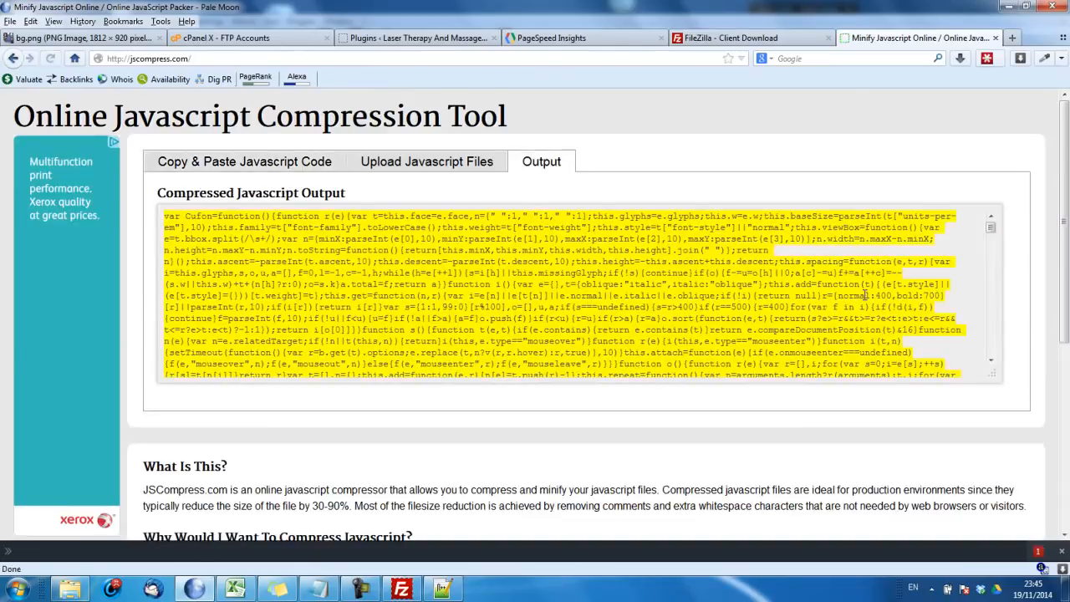
{"action": "key", "text": "alt+Tab"}
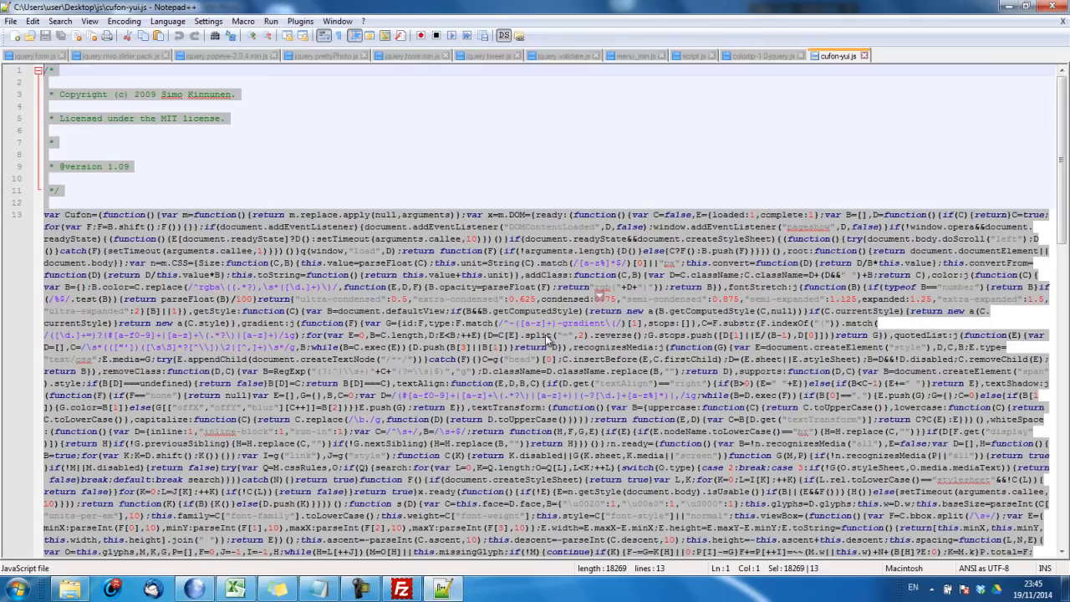
{"action": "key", "text": "ctrl+v"}
{"action": "left_click", "coordinate": [46, 39]}
{"action": "left_click", "coordinate": [864, 55]}
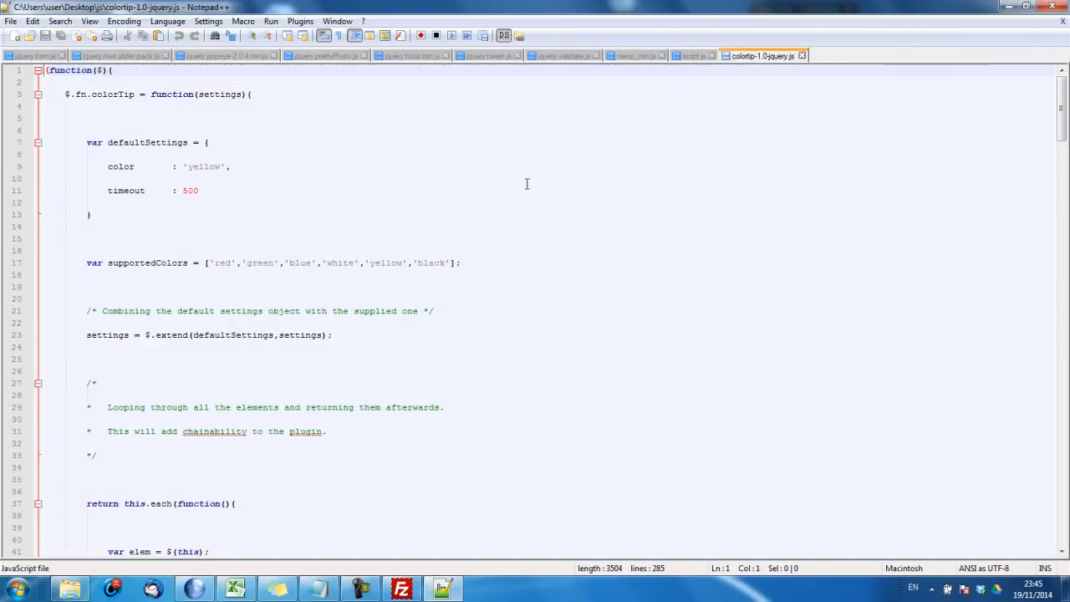
Copy all the code of colortip-1.0-jquery.js into the jscompress.com code input in Pale Moon and compress it
{"action": "key", "text": "ctrl+a"}
{"action": "left_click", "coordinate": [194, 590]}
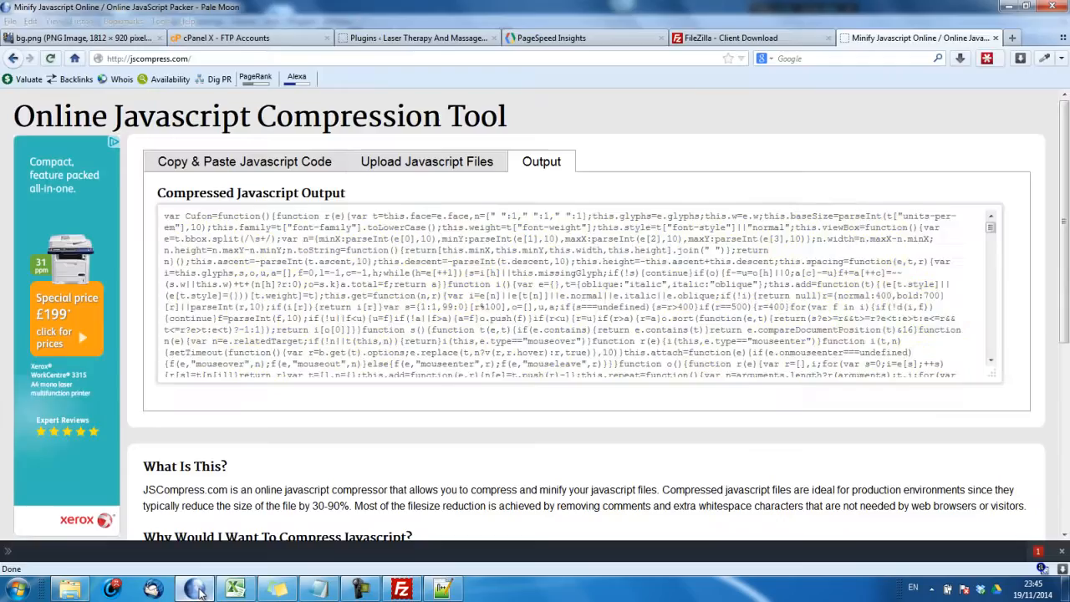
{"action": "left_click", "coordinate": [213, 167]}
{"action": "left_click", "coordinate": [251, 256]}
{"action": "key", "text": "ctrl+v"}
{"action": "left_click", "coordinate": [224, 491]}
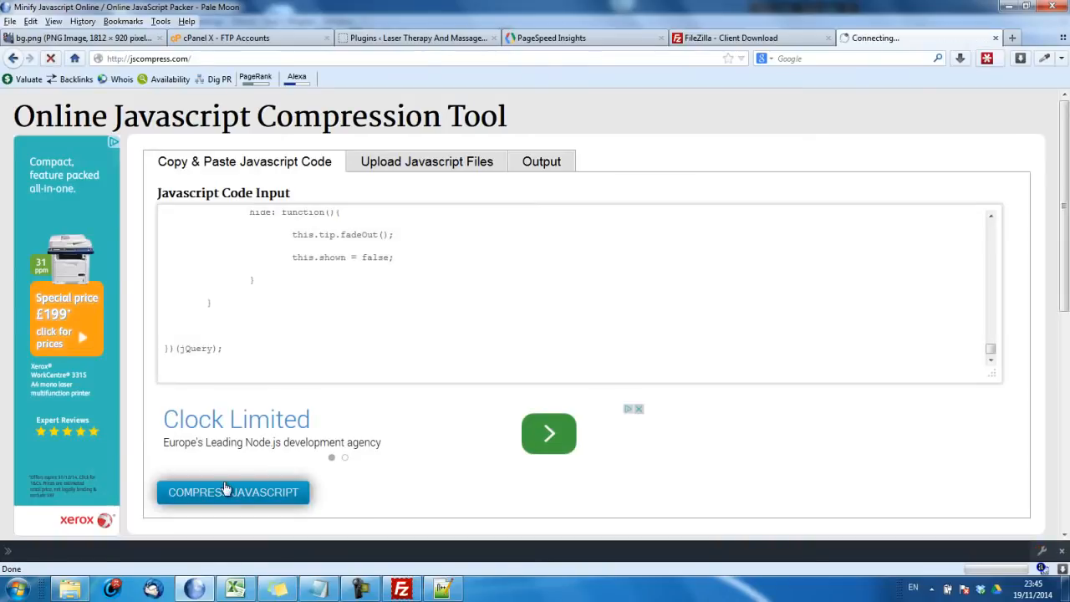
Replace the whole content of colortip-1.0-jquery.js in Notepad++ with the compressed output, then save and close the file
{"action": "left_click", "coordinate": [375, 301]}
{"action": "left_click", "coordinate": [436, 592]}
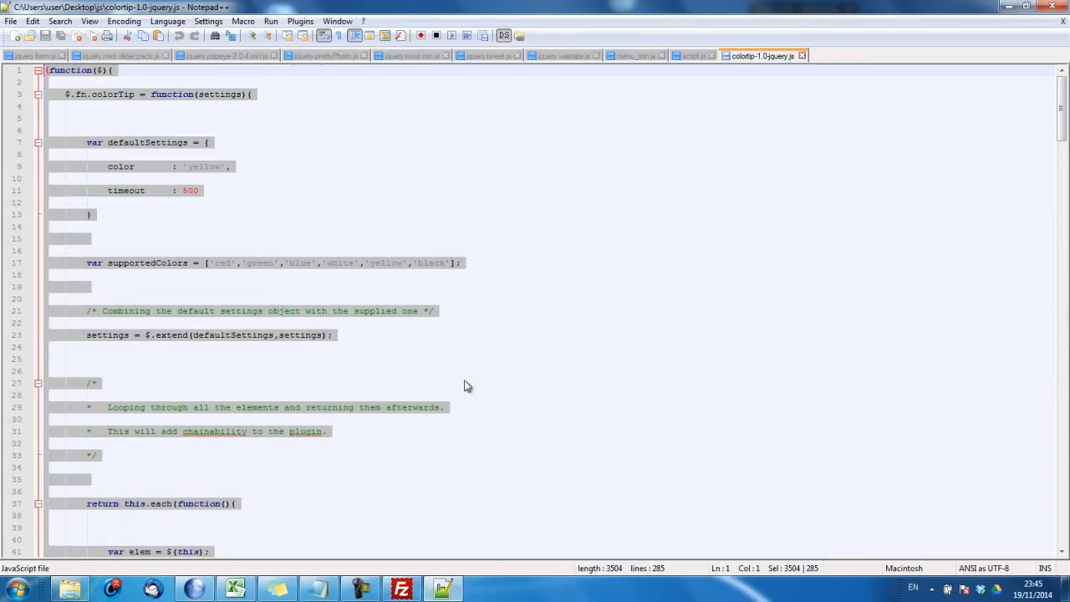
{"action": "key", "text": "ctrl+a"}
{"action": "key", "text": "ctrl+v"}
{"action": "left_click", "coordinate": [46, 36]}
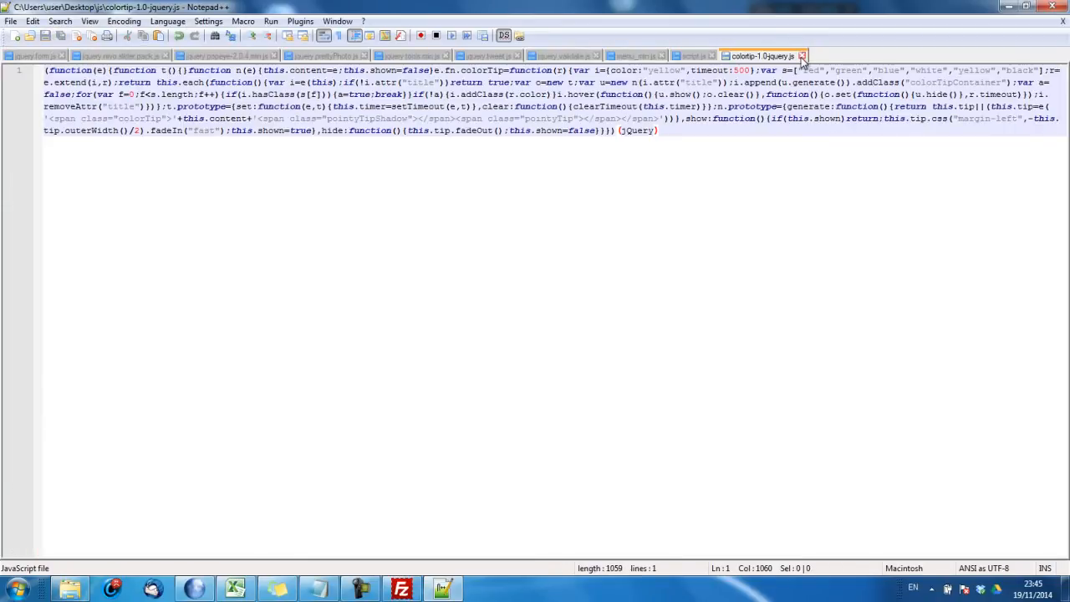
{"action": "left_click", "coordinate": [803, 56]}
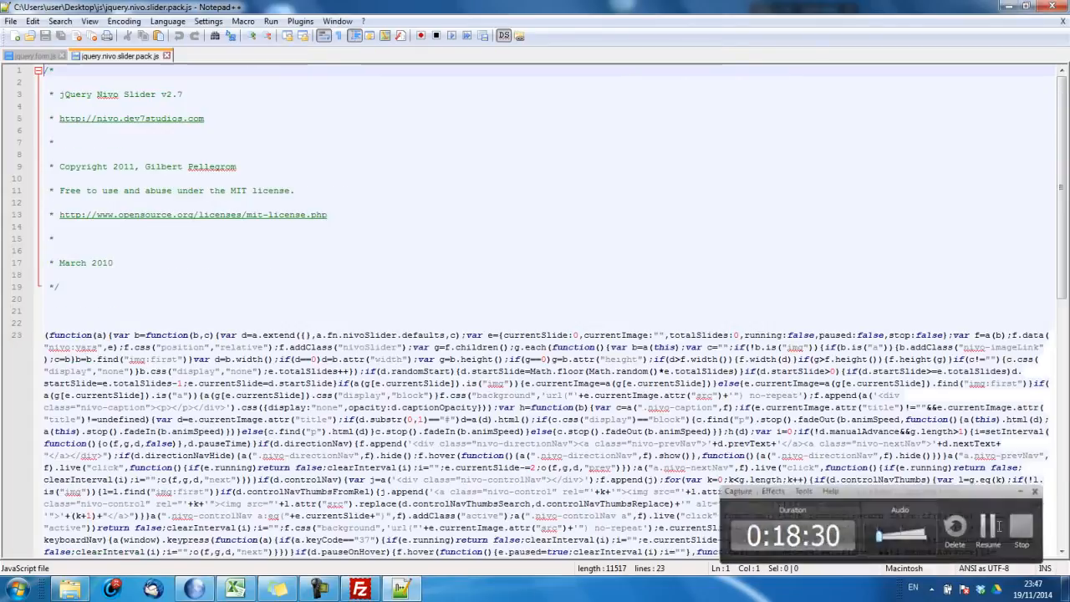
Copy all the code of jquery.nivo.slider.pack.js into the jscompress.com code input in Pale Moon and compress it
{"action": "left_click", "coordinate": [686, 242]}
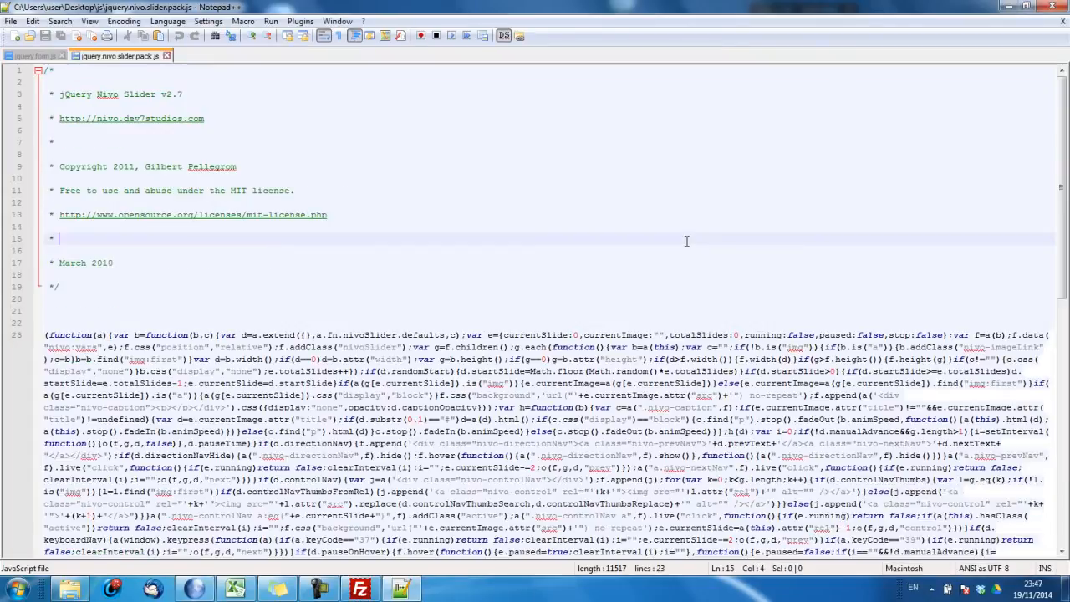
{"action": "key", "text": "ctrl+a"}
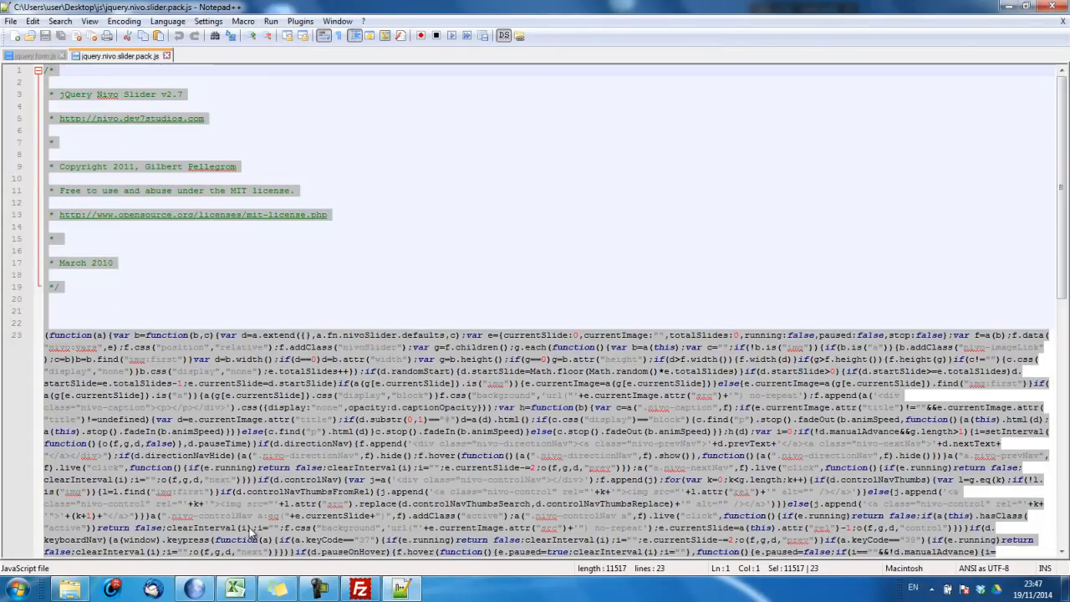
{"action": "left_click", "coordinate": [194, 590]}
{"action": "left_click", "coordinate": [210, 161]}
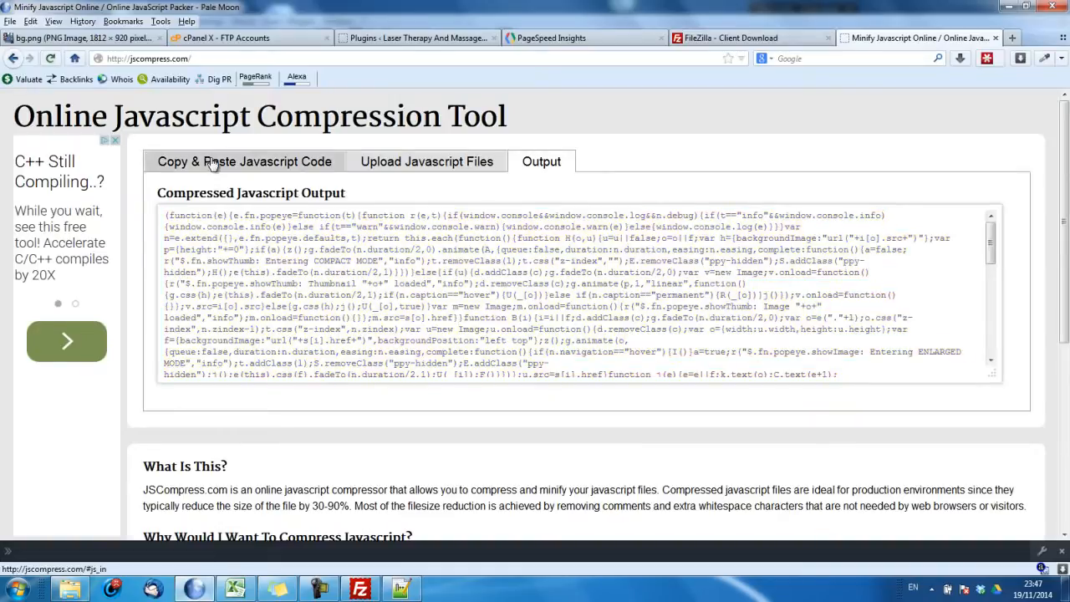
{"action": "left_click", "coordinate": [254, 242]}
{"action": "key", "text": "ctrl+v"}
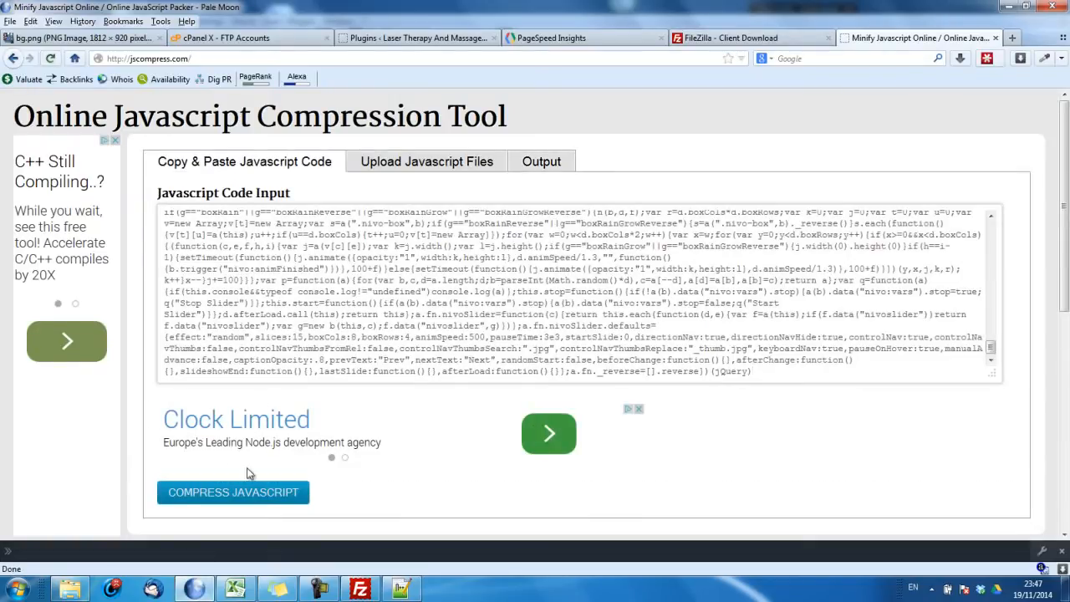
{"action": "left_click", "coordinate": [238, 493]}
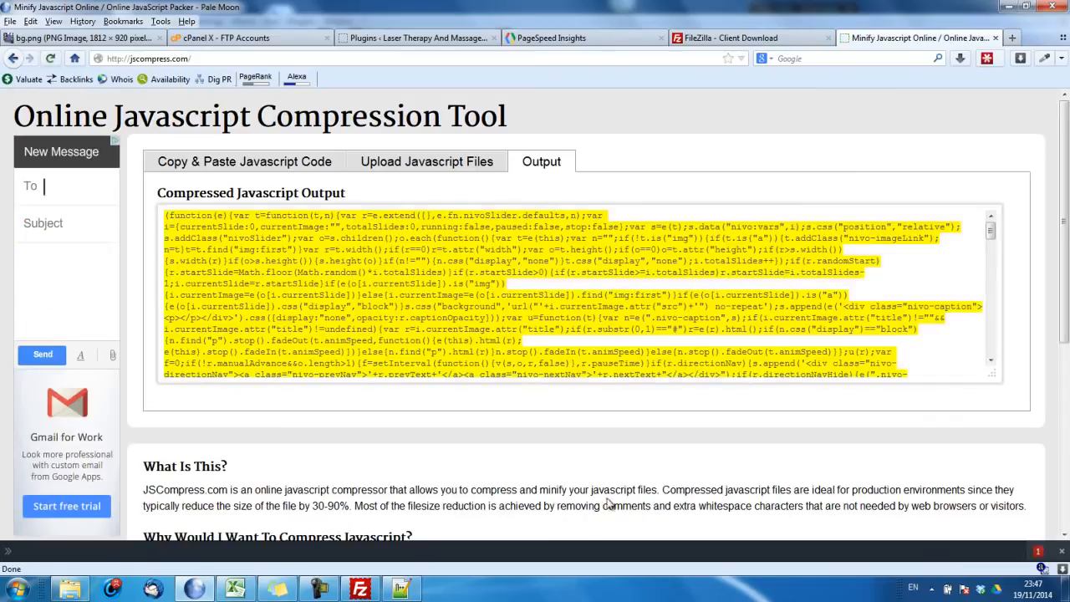
Replace the whole content of jquery.nivo.slider.pack.js in Notepad++ with the compressed output, then save and close the file
{"action": "key", "text": "alt+Tab"}
{"action": "key", "text": "ctrl+v"}
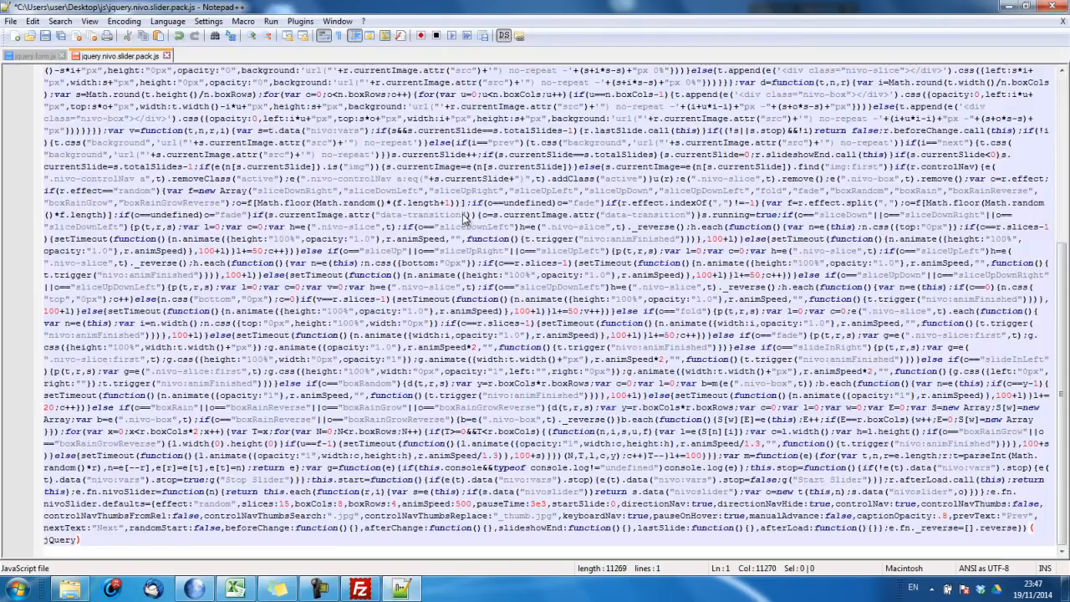
{"action": "left_click", "coordinate": [46, 37]}
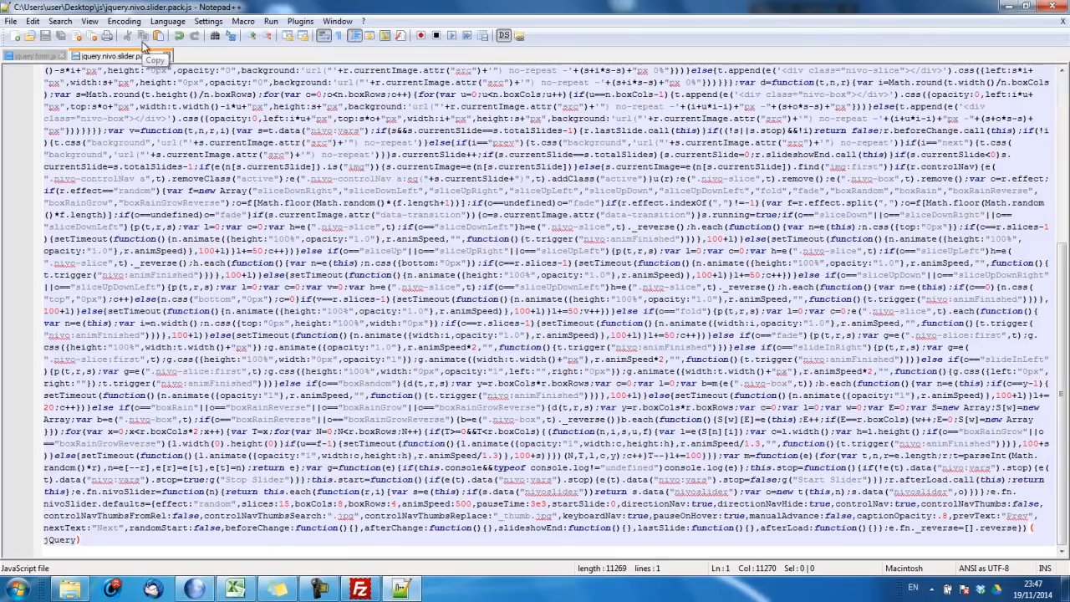
{"action": "left_click", "coordinate": [167, 55]}
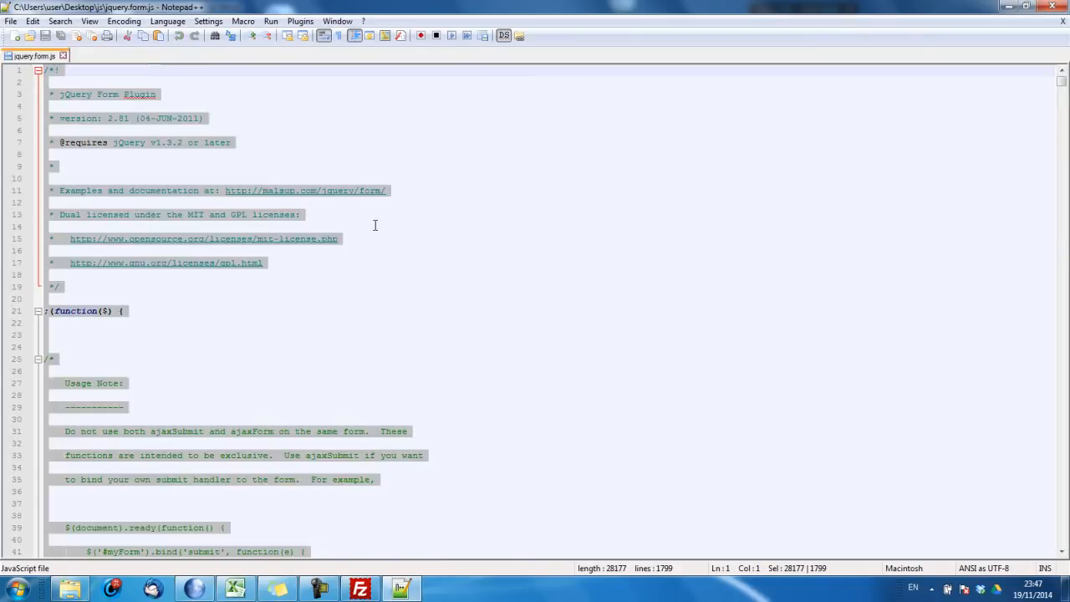
Copy all the code of jquery.form.js into the jscompress.com code input in Pale Moon and compress it
{"action": "left_click", "coordinate": [195, 589]}
{"action": "left_click", "coordinate": [228, 173]}
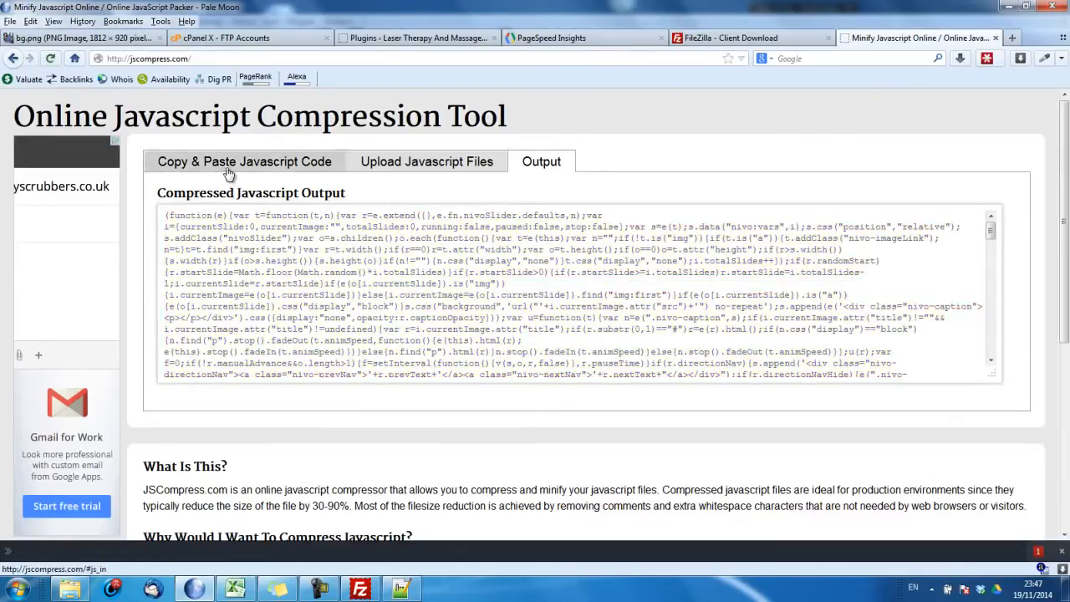
{"action": "left_click", "coordinate": [304, 253]}
{"action": "key", "text": "ctrl+v"}
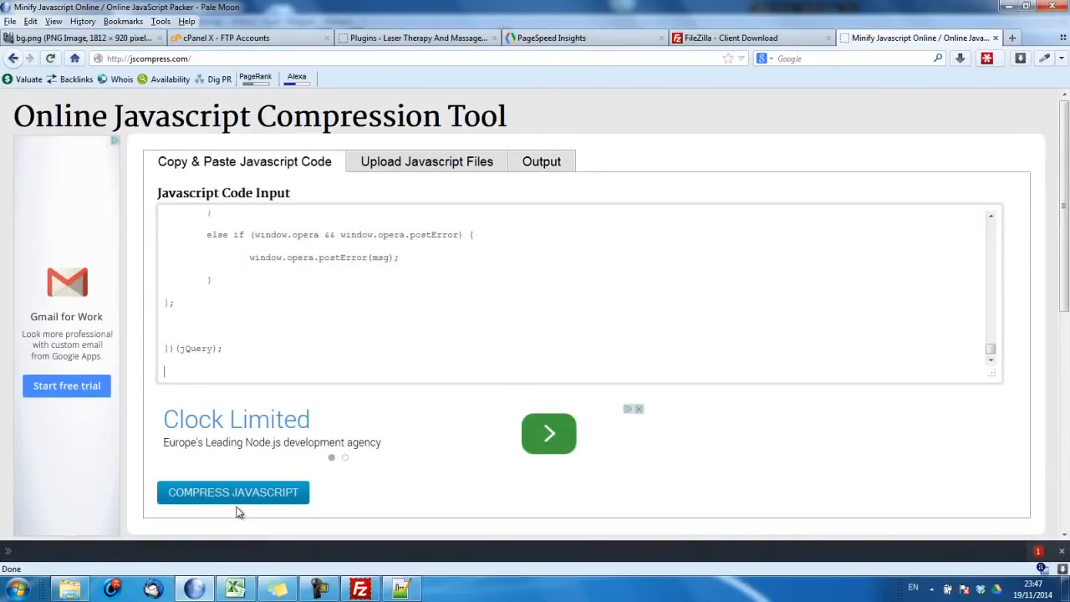
{"action": "left_click", "coordinate": [243, 497]}
Replace the whole content of jquery.form.js in Notepad++ with the compressed output, save it, and close the file and the editor
{"action": "left_click", "coordinate": [477, 249]}
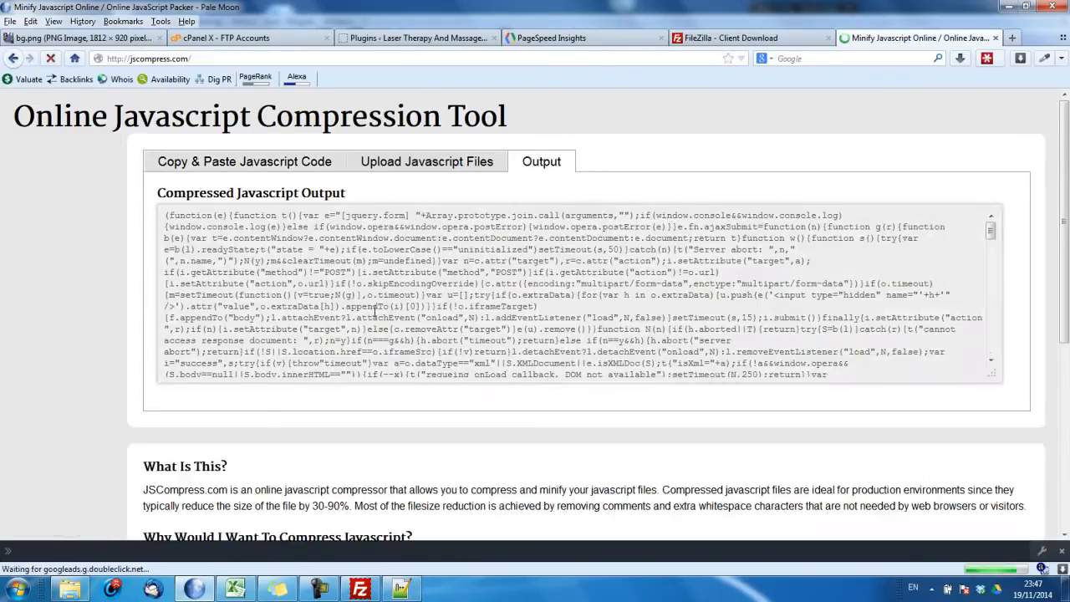
{"action": "key", "text": "ctrl+a"}
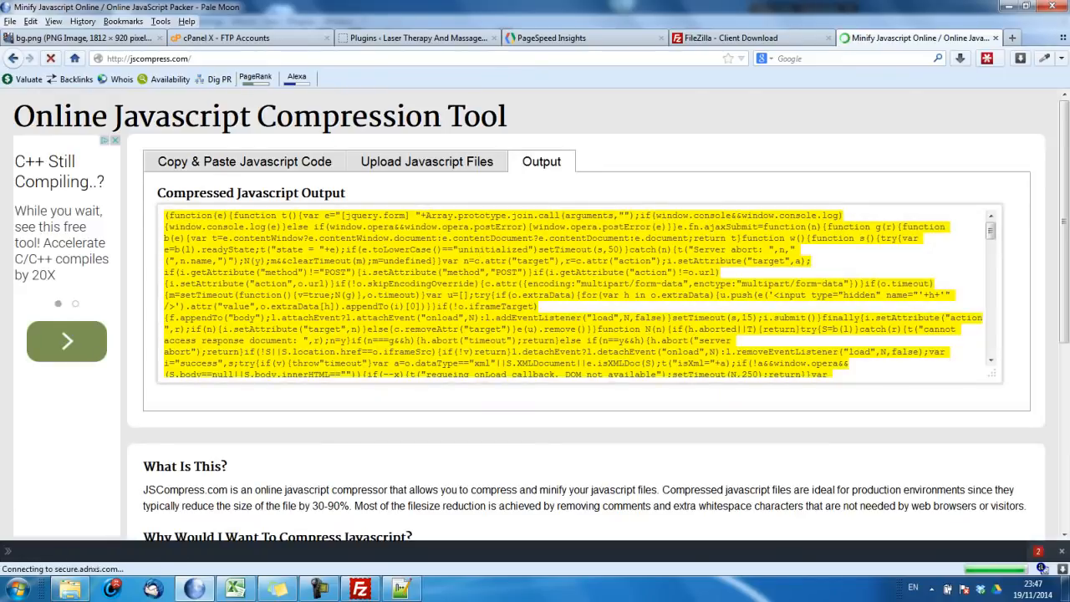
{"action": "key", "text": "ctrl+c"}
{"action": "left_click", "coordinate": [401, 590]}
{"action": "key", "text": "ctrl+a"}
{"action": "key", "text": "ctrl+v"}
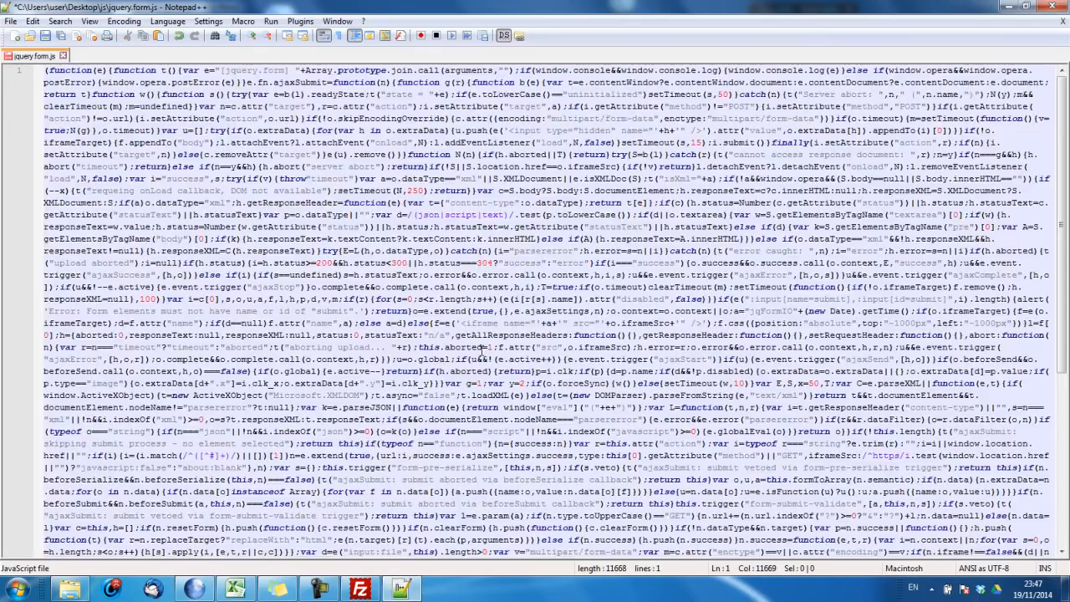
{"action": "left_click", "coordinate": [46, 36]}
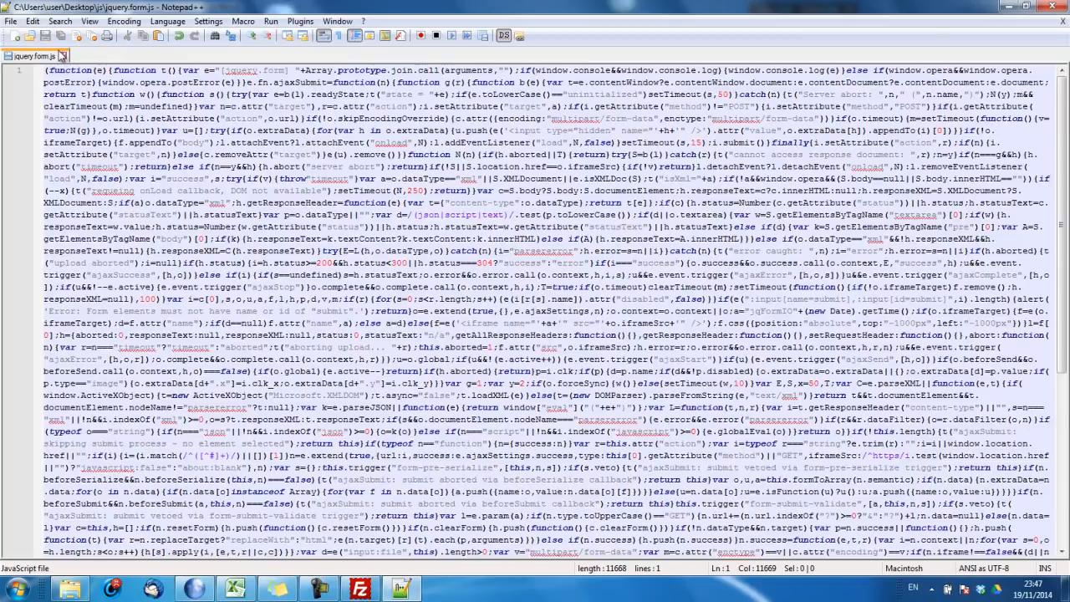
{"action": "left_click", "coordinate": [62, 55]}
{"action": "left_click", "coordinate": [1052, 6]}
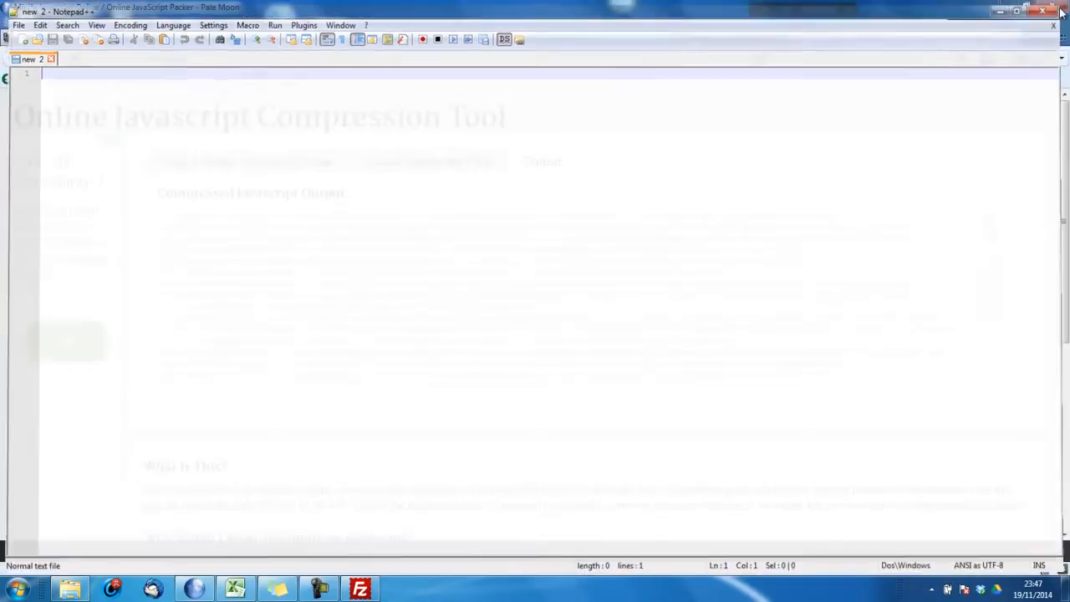
Upload the Desktop js folder to /wp-content/themes/rttheme15 in FileZilla, always overwriting the existing target files
{"action": "left_click", "coordinate": [361, 590]}
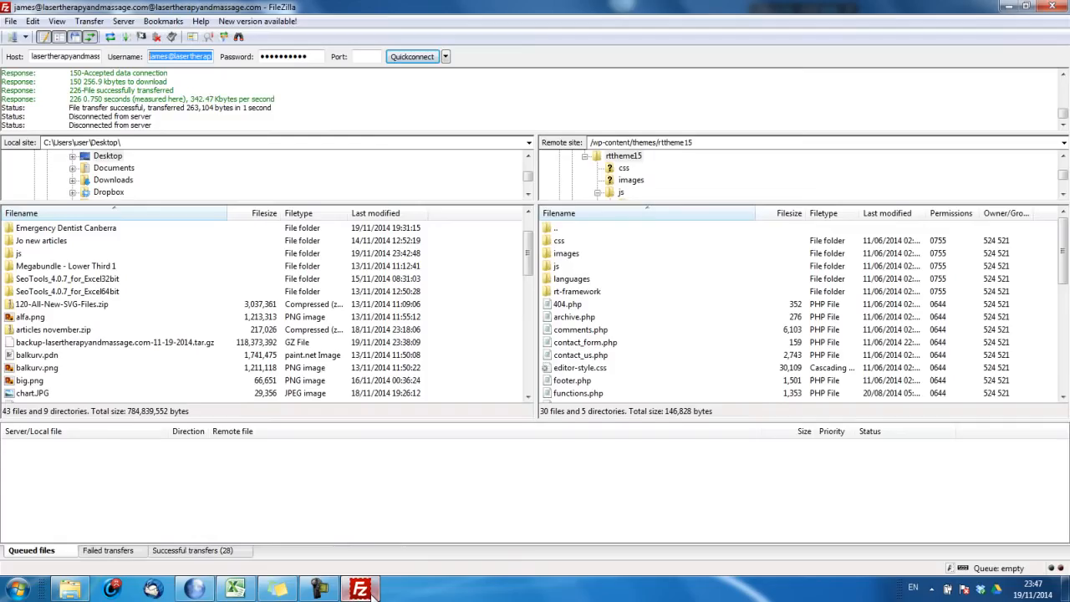
{"action": "left_click", "coordinate": [108, 39]}
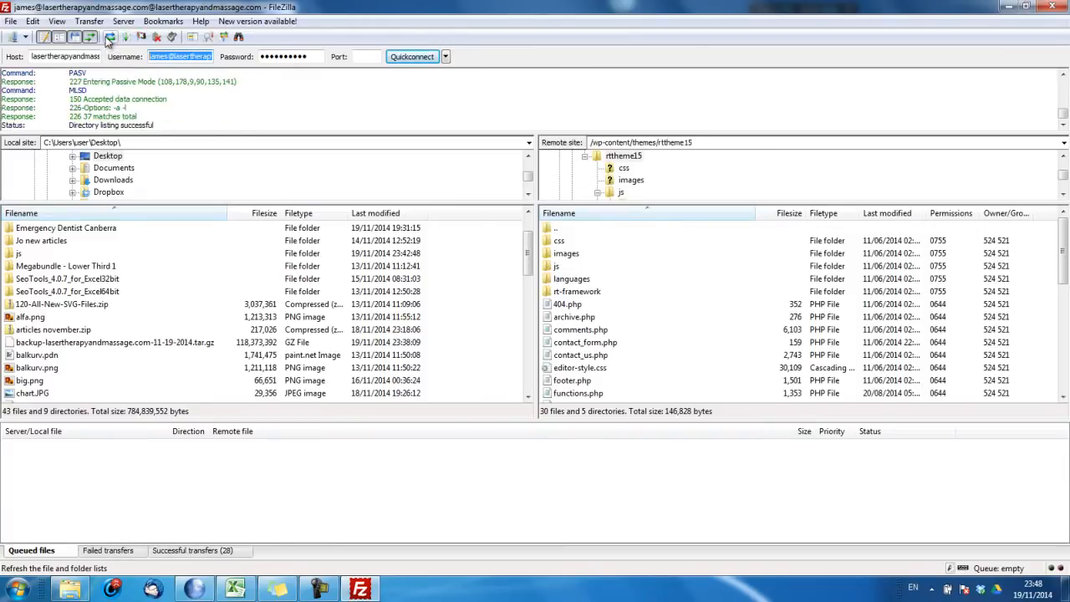
{"action": "left_click", "coordinate": [147, 256]}
{"action": "left_click_drag", "start_coordinate": [402, 256], "coordinate": [622, 342]}
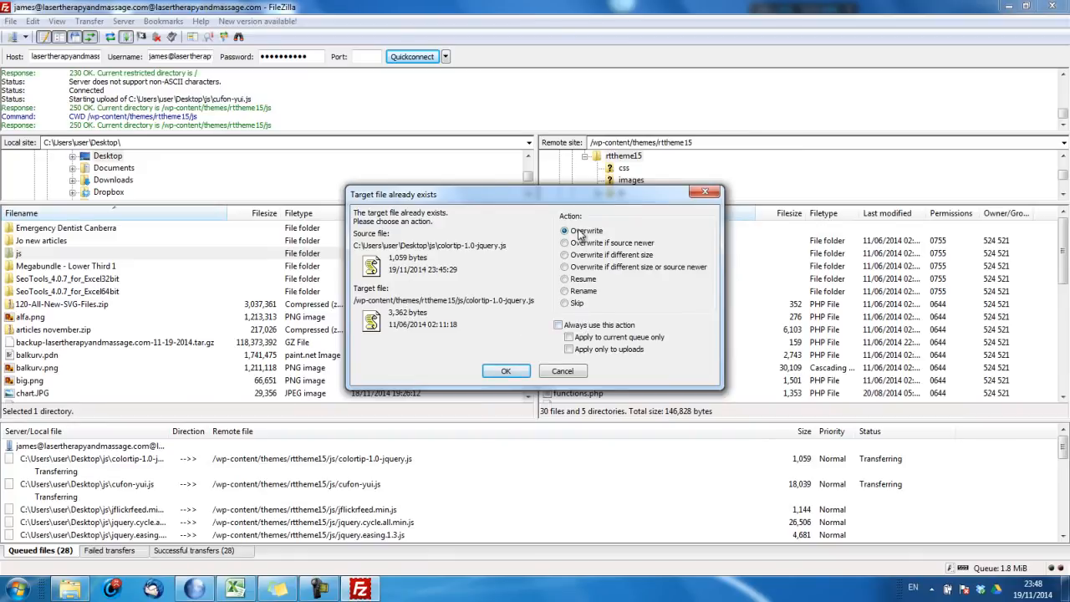
{"action": "left_click", "coordinate": [572, 328]}
{"action": "left_click", "coordinate": [520, 370]}
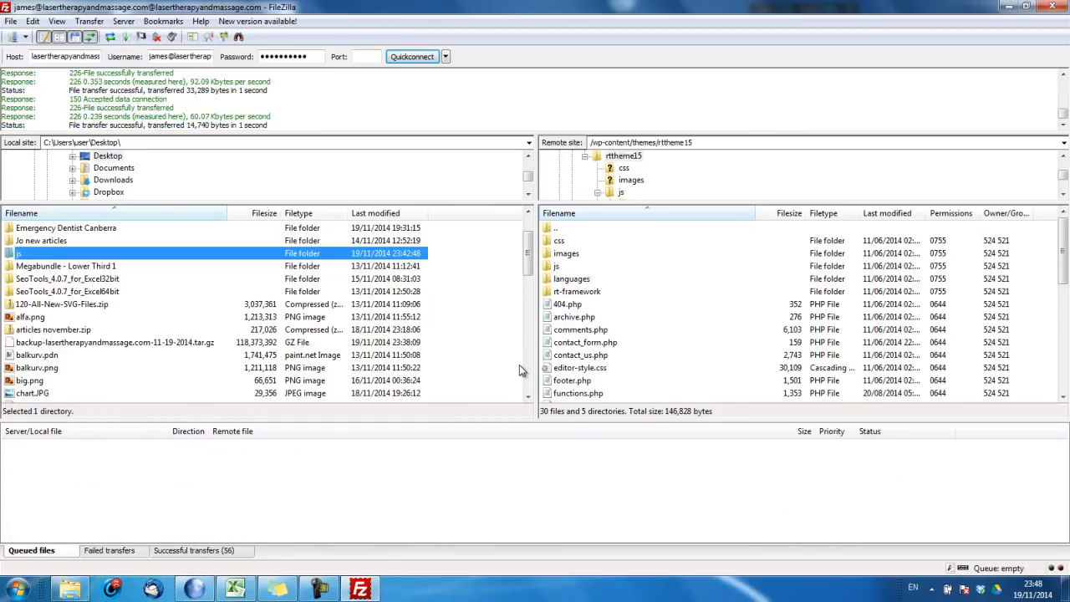
{"action": "left_click", "coordinate": [206, 592]}
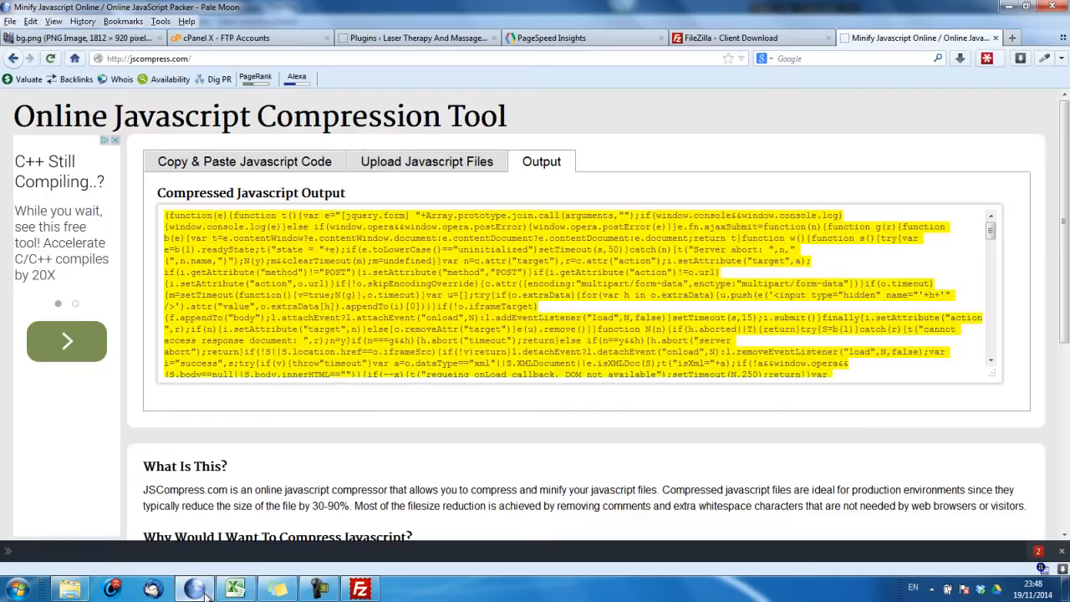
{"action": "left_click", "coordinate": [566, 41]}
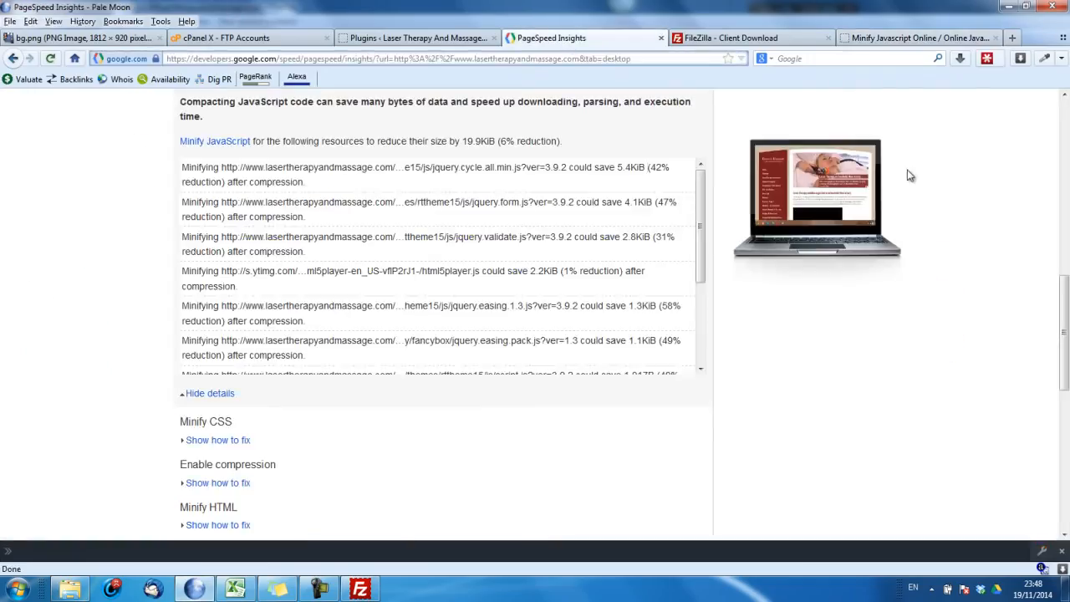
{"action": "left_click_drag", "start_coordinate": [1066, 326], "coordinate": [1067, 117]}
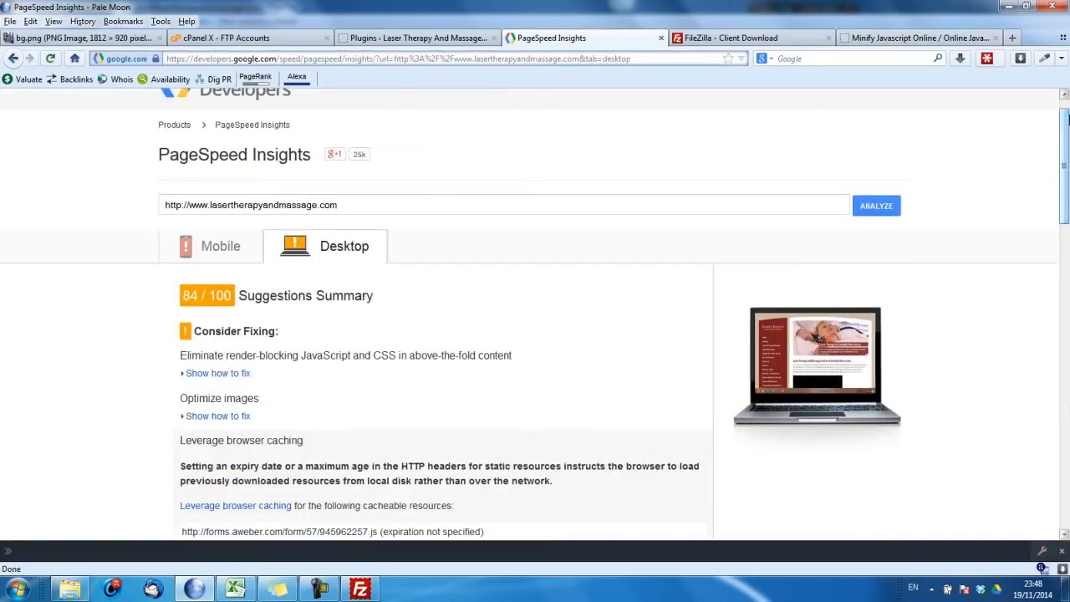
{"action": "left_click", "coordinate": [215, 244]}
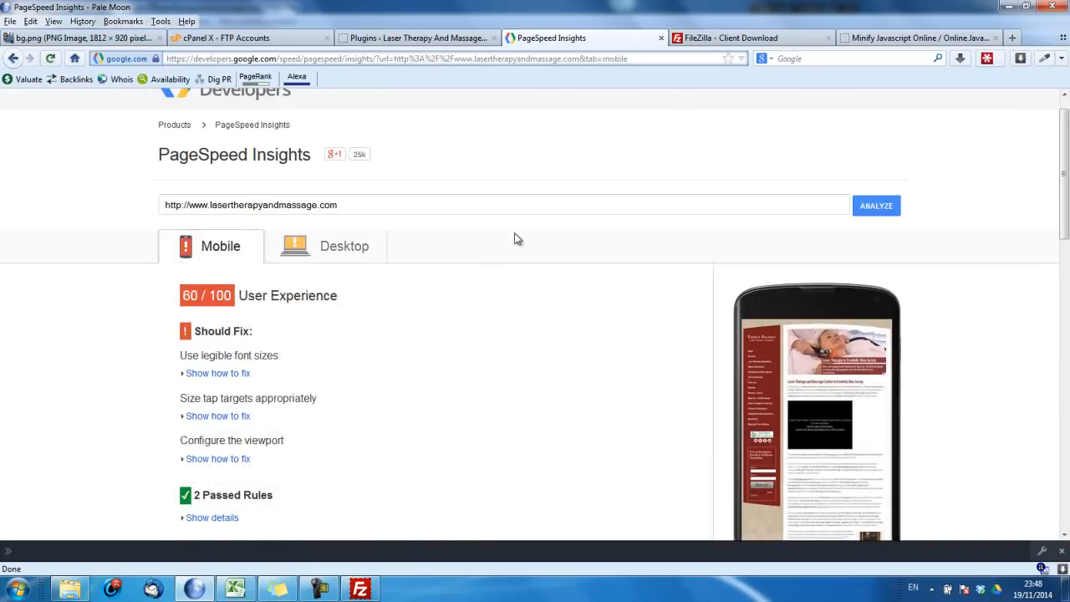
{"action": "left_click", "coordinate": [878, 206]}
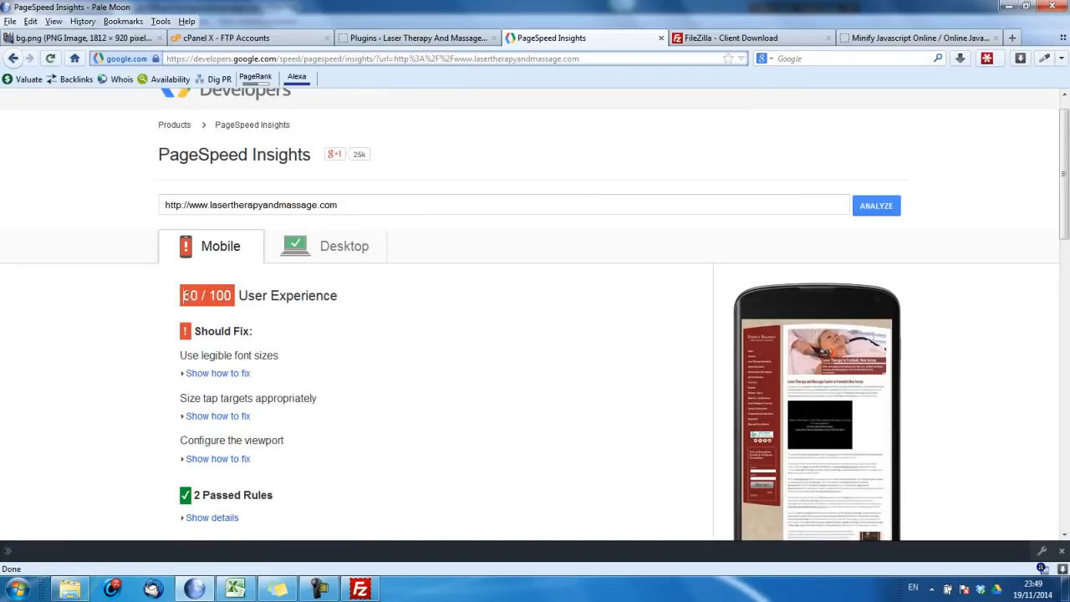
Check the mobile User Experience and Speed scores, and the desktop Suggestions Summary score
{"action": "left_click_drag", "start_coordinate": [184, 302], "coordinate": [226, 296]}
{"action": "left_click_drag", "start_coordinate": [1065, 163], "coordinate": [1066, 242]}
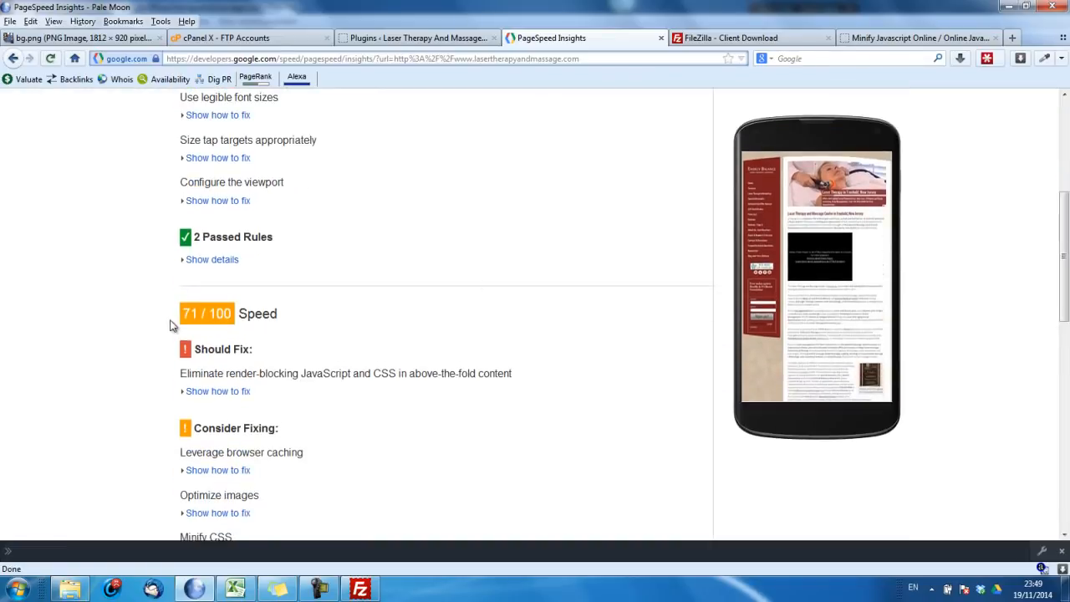
{"action": "left_click_drag", "start_coordinate": [181, 315], "coordinate": [233, 314]}
{"action": "left_click_drag", "start_coordinate": [1065, 241], "coordinate": [1063, 172]}
{"action": "left_click", "coordinate": [330, 205]}
{"action": "left_click_drag", "start_coordinate": [181, 260], "coordinate": [249, 252]}
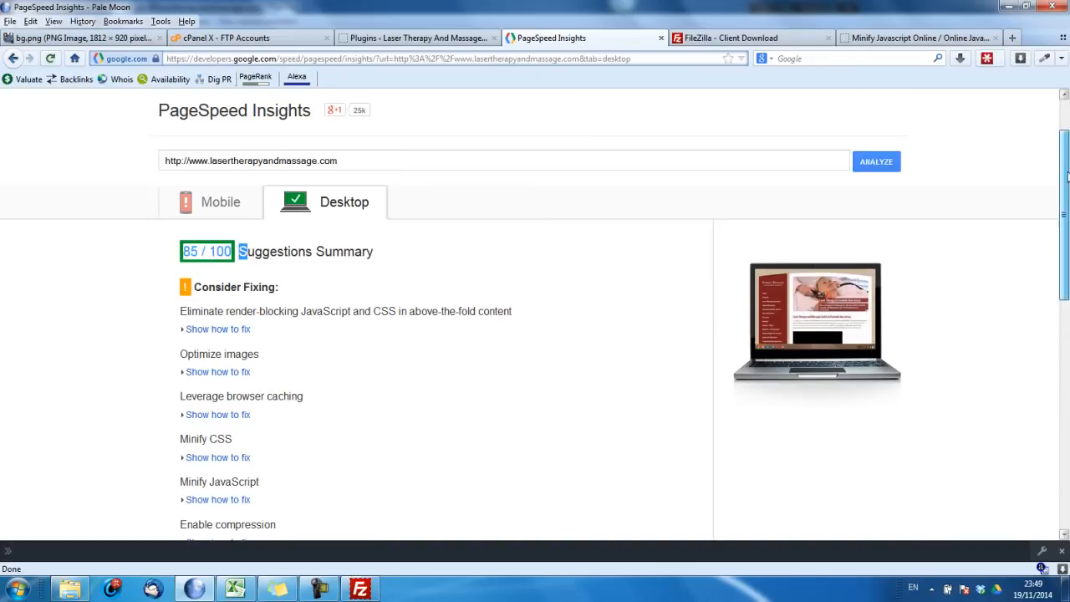
Show the desktop Minify JavaScript details and examine which resources are still listed for minifying
{"action": "scroll", "coordinate": [1065, 217], "scroll_direction": "down", "scroll_amount": 2}
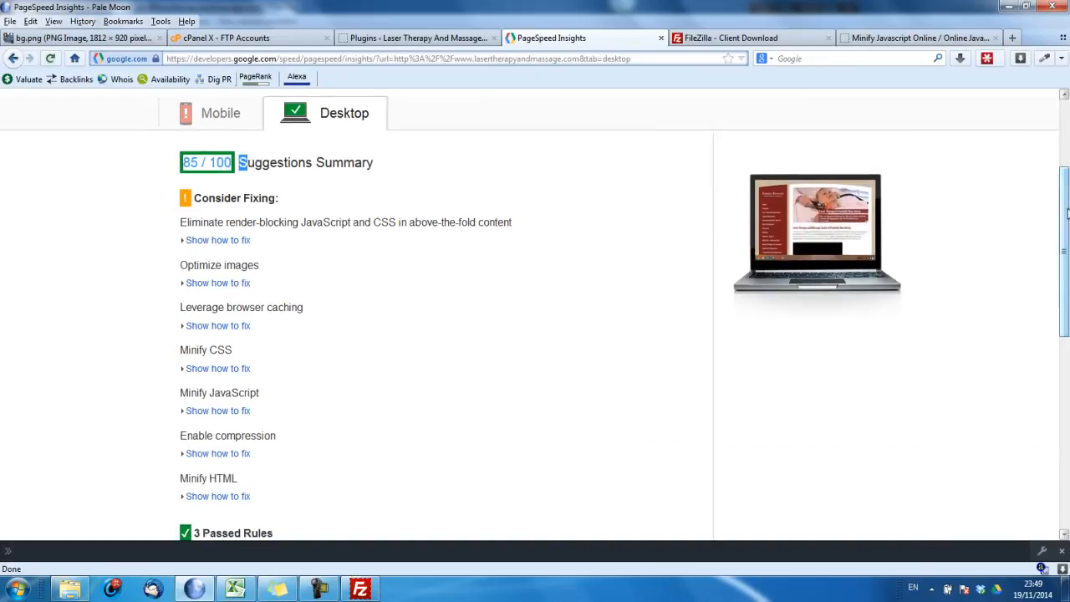
{"action": "left_click", "coordinate": [217, 411]}
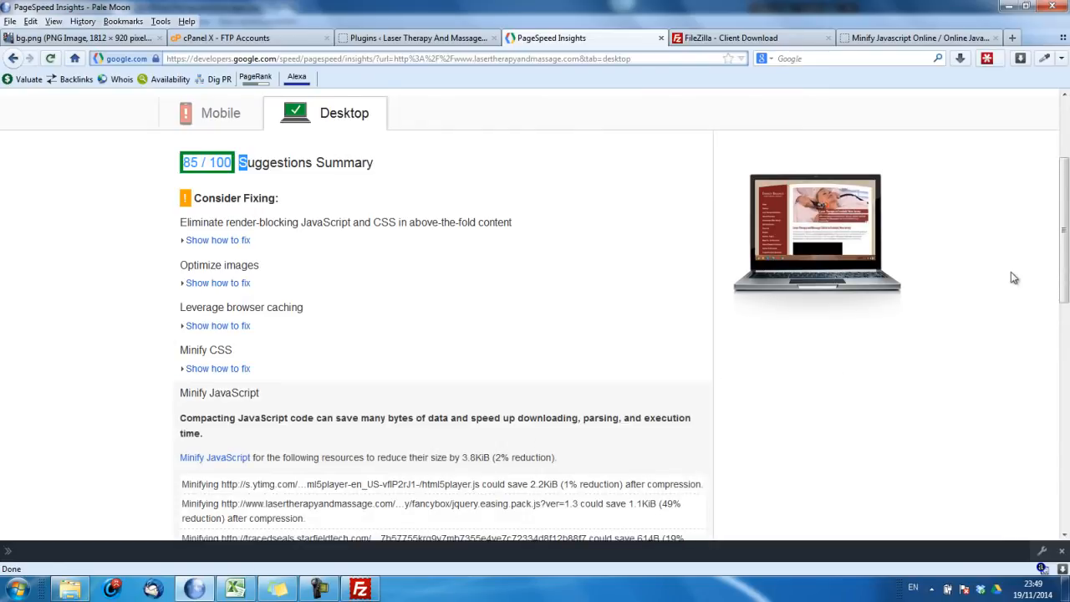
{"action": "left_click_drag", "start_coordinate": [1066, 218], "coordinate": [1066, 271]}
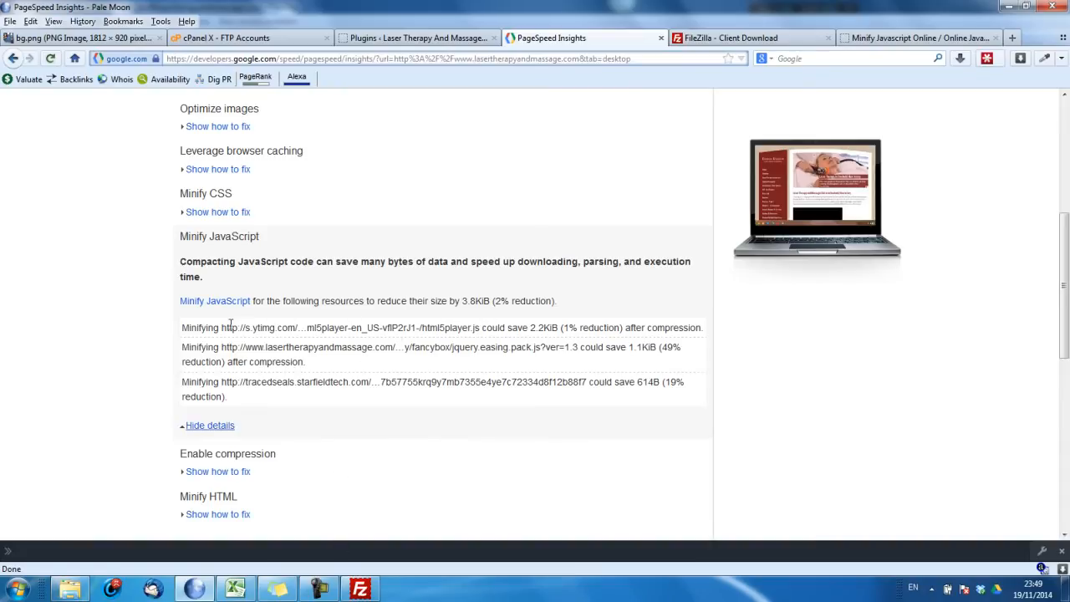
{"action": "left_click_drag", "start_coordinate": [221, 328], "coordinate": [316, 328]}
{"action": "left_click_drag", "start_coordinate": [244, 327], "coordinate": [371, 327]}
{"action": "left_click_drag", "start_coordinate": [249, 381], "coordinate": [326, 381]}
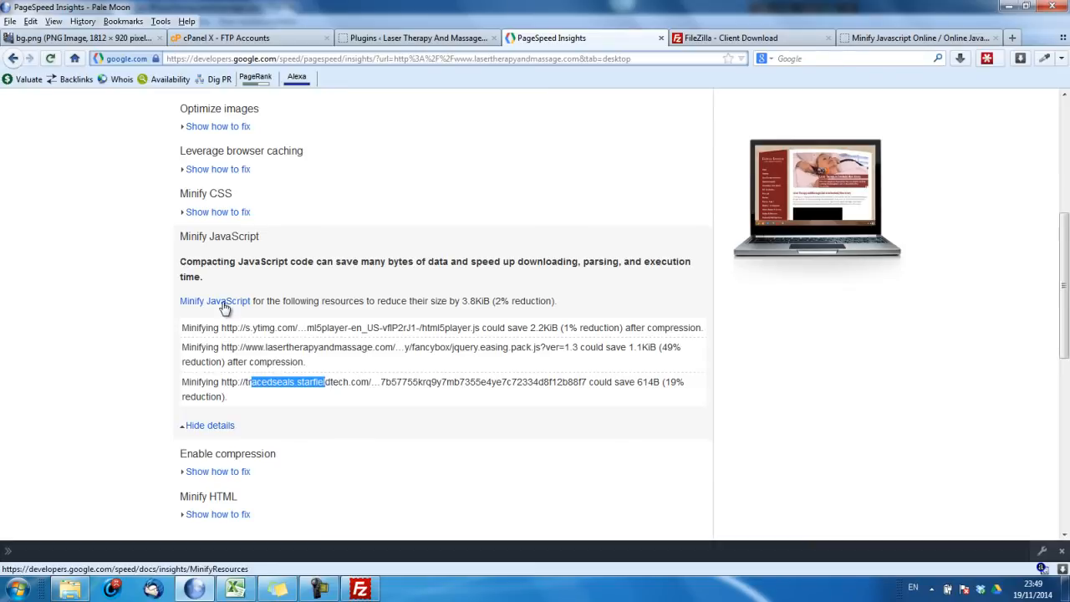
Hide the Minify JavaScript details, then briefly view and collapse the Enable compression details
{"action": "left_click", "coordinate": [207, 426]}
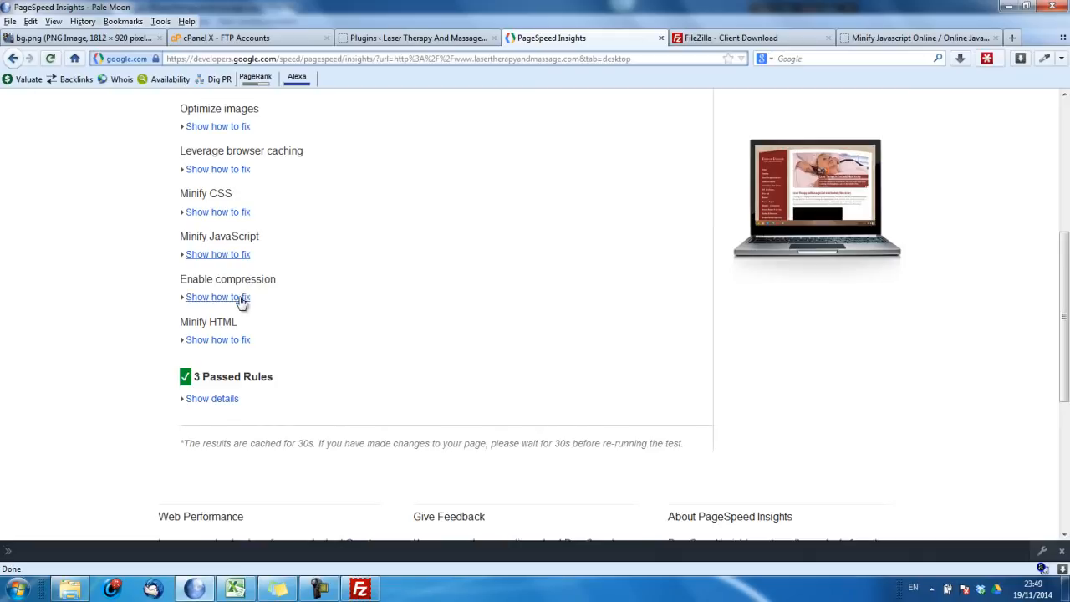
{"action": "left_click", "coordinate": [241, 299]}
{"action": "left_click", "coordinate": [215, 400]}
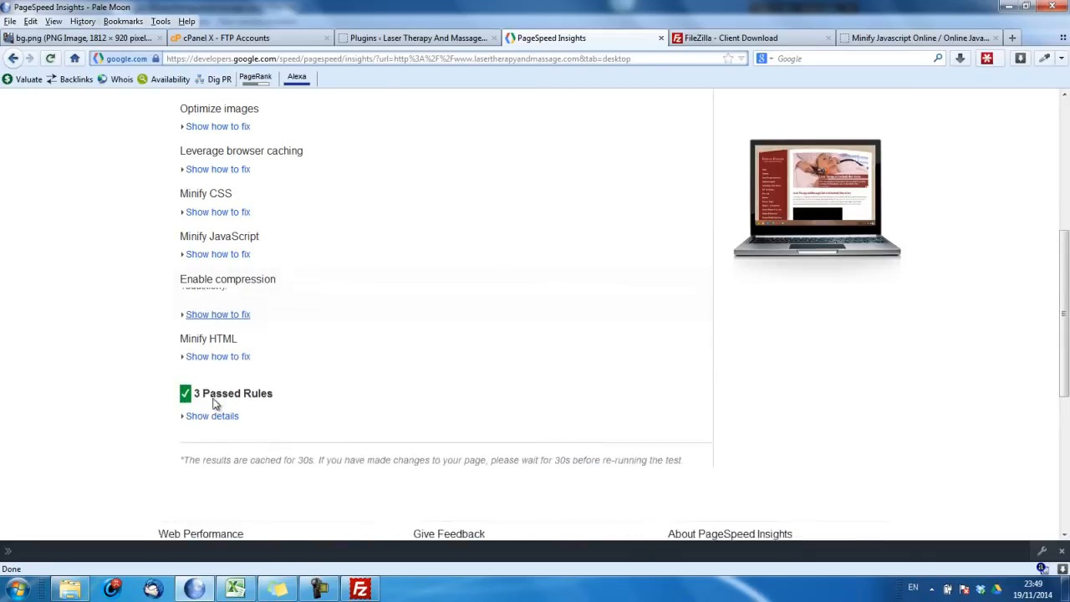
Review the Enable compression and Minify JavaScript details, then show which resources are listed under Minify CSS
{"action": "left_click", "coordinate": [226, 298]}
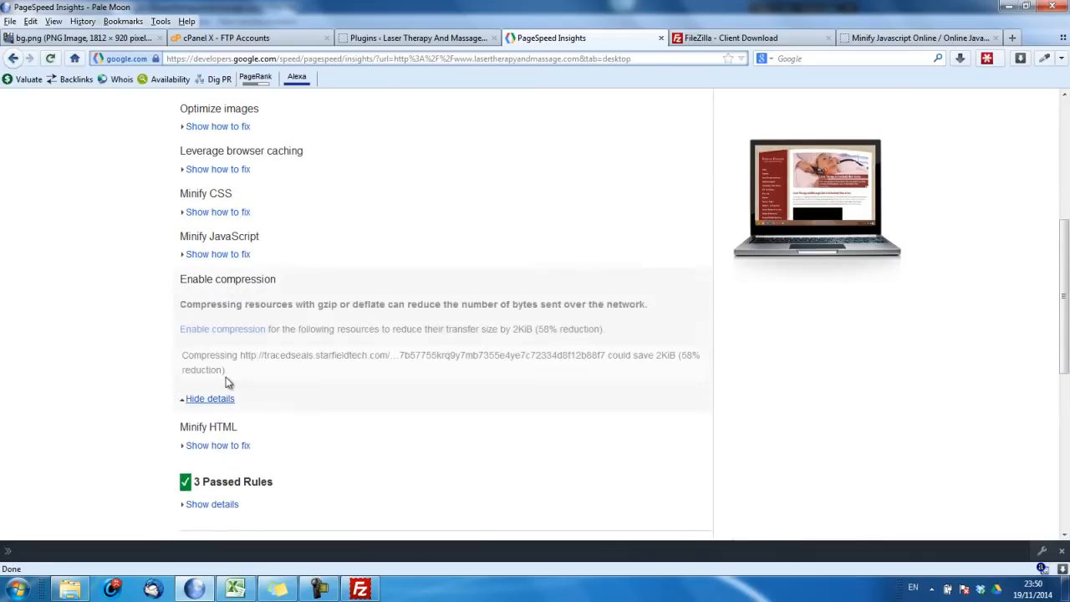
{"action": "left_click", "coordinate": [215, 399]}
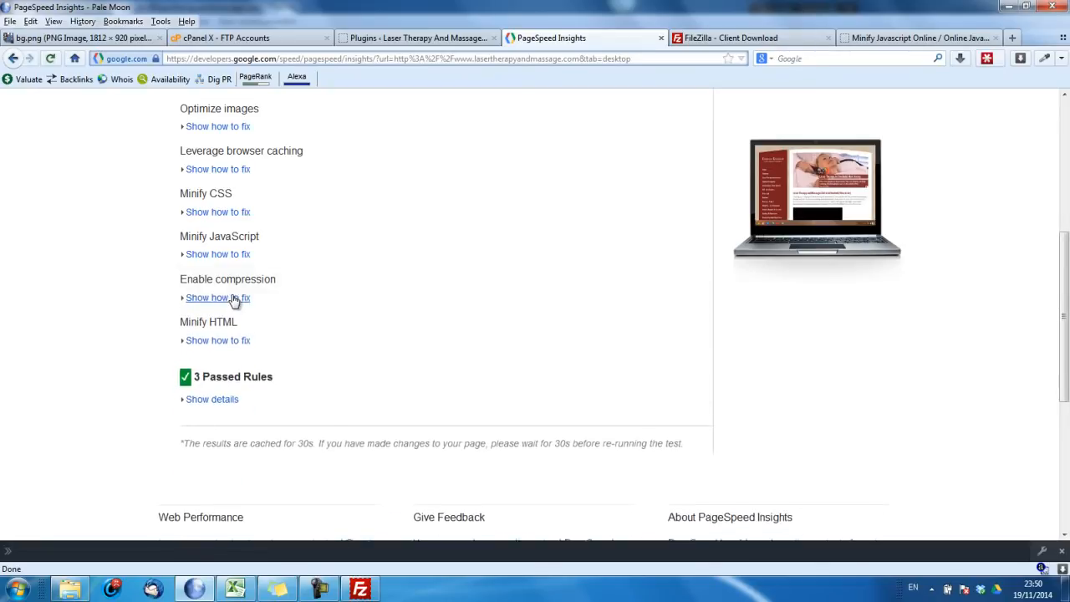
{"action": "left_click", "coordinate": [226, 253]}
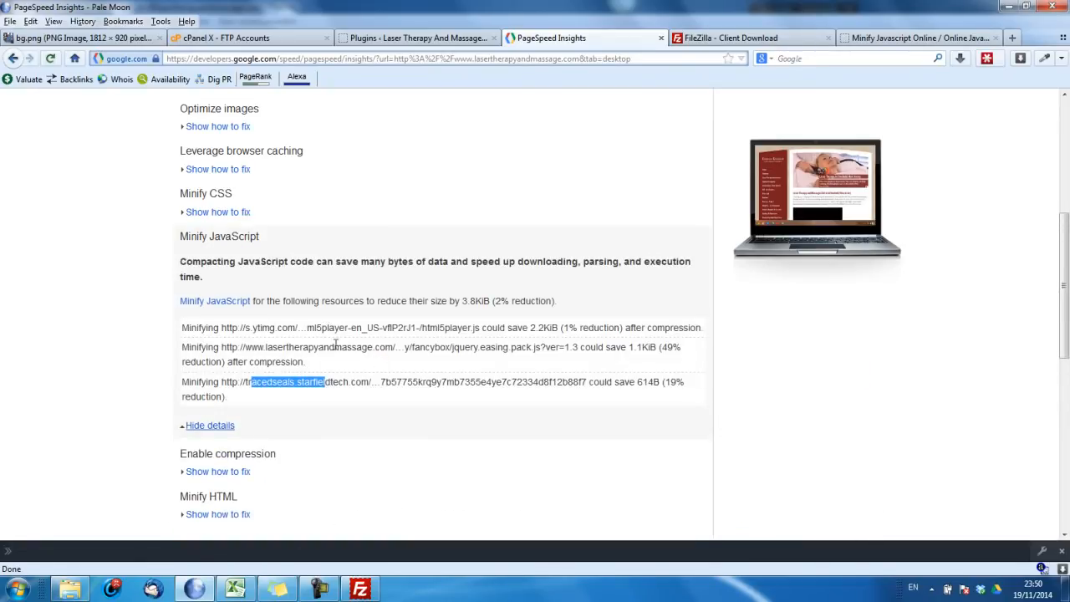
{"action": "left_click", "coordinate": [216, 426]}
{"action": "left_click", "coordinate": [231, 211]}
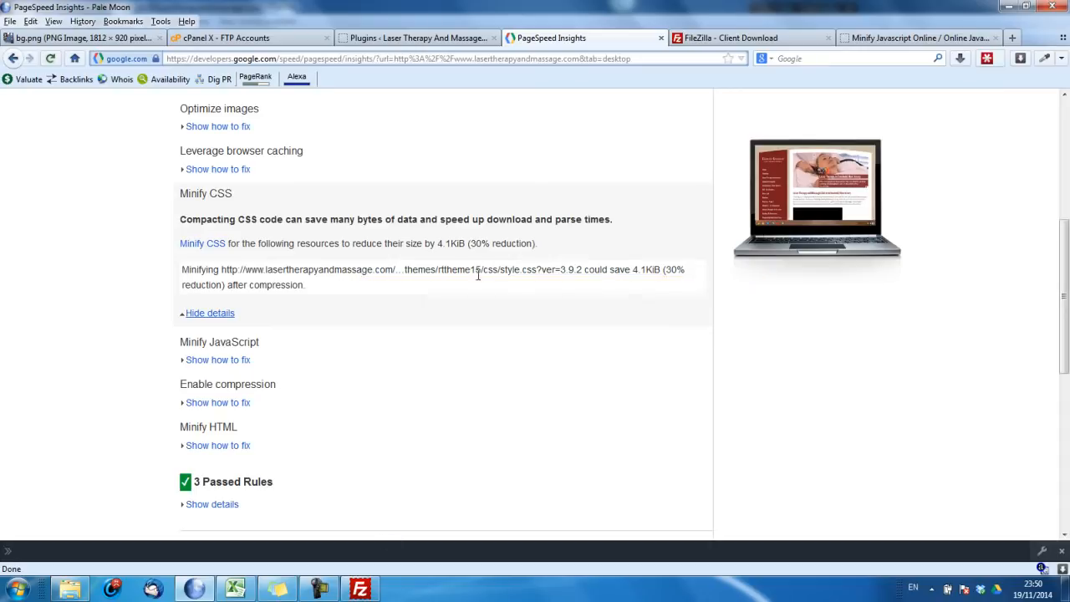
Search Google for "minify css" in place of the JavaScript compression page and open the CSS Minifier site
{"action": "left_click", "coordinate": [900, 38]}
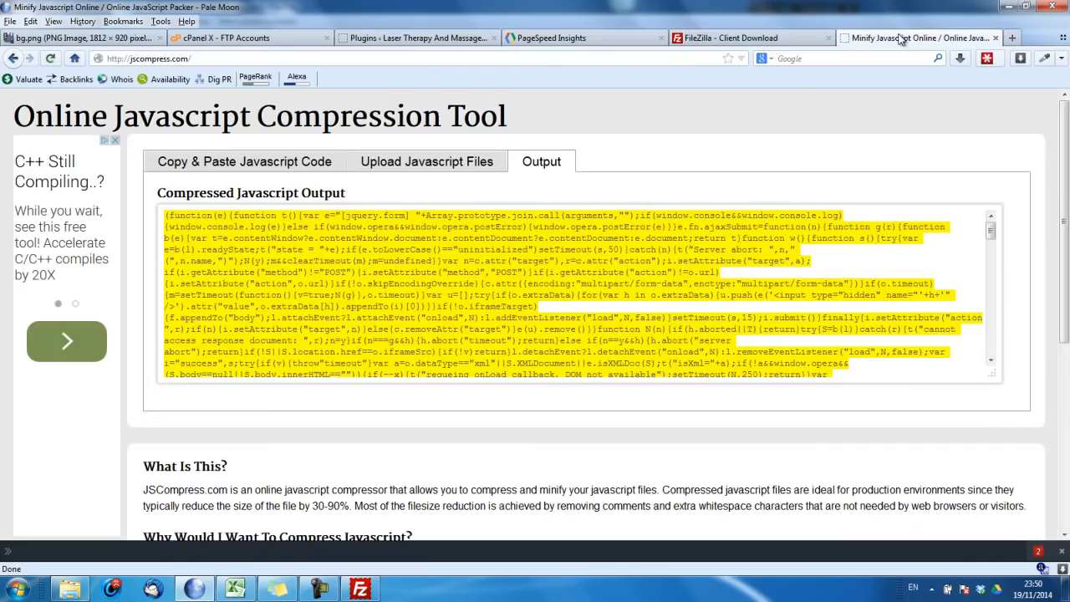
{"action": "left_click", "coordinate": [597, 60]}
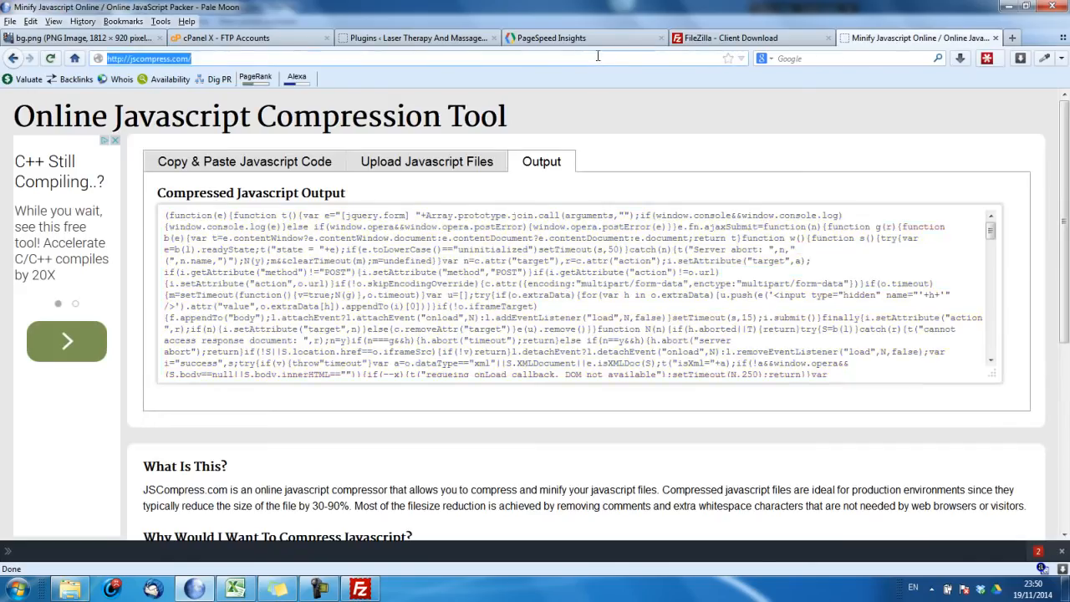
{"action": "type", "text": "minify css"}
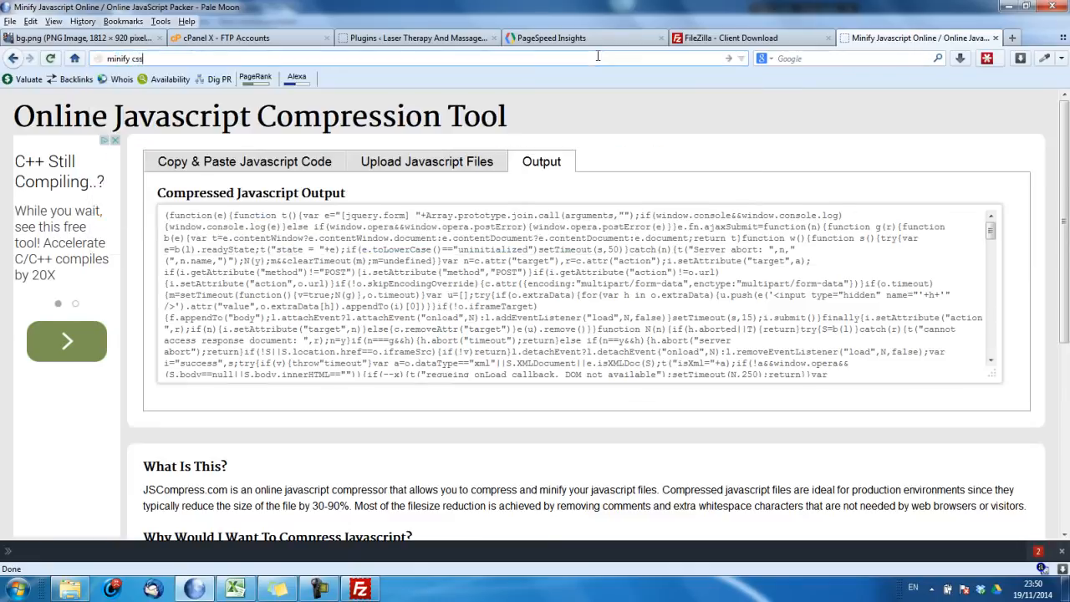
{"action": "key", "text": "Return"}
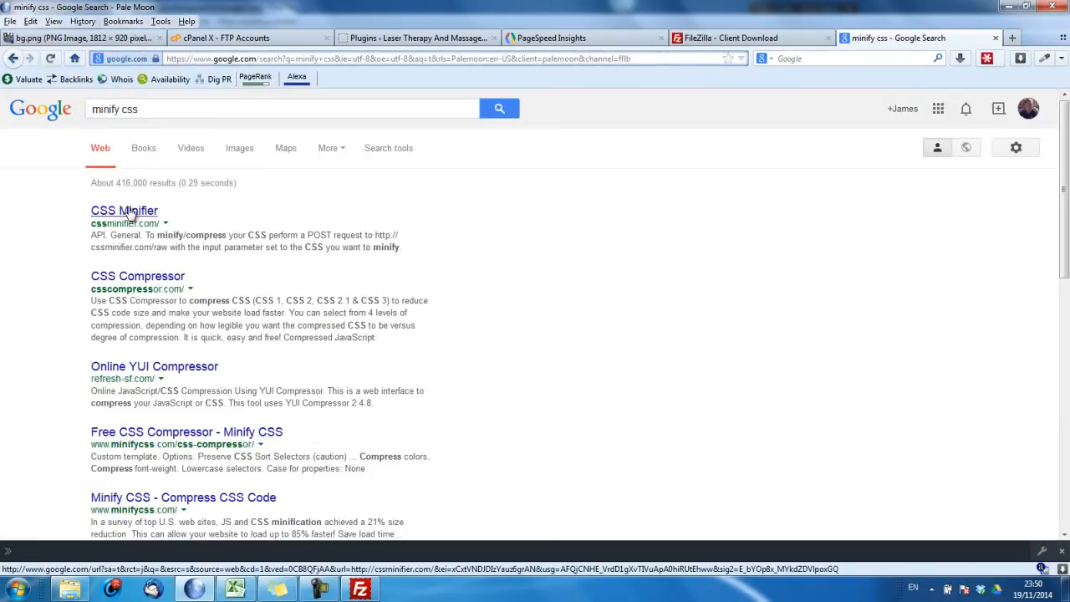
{"action": "left_click", "coordinate": [128, 211]}
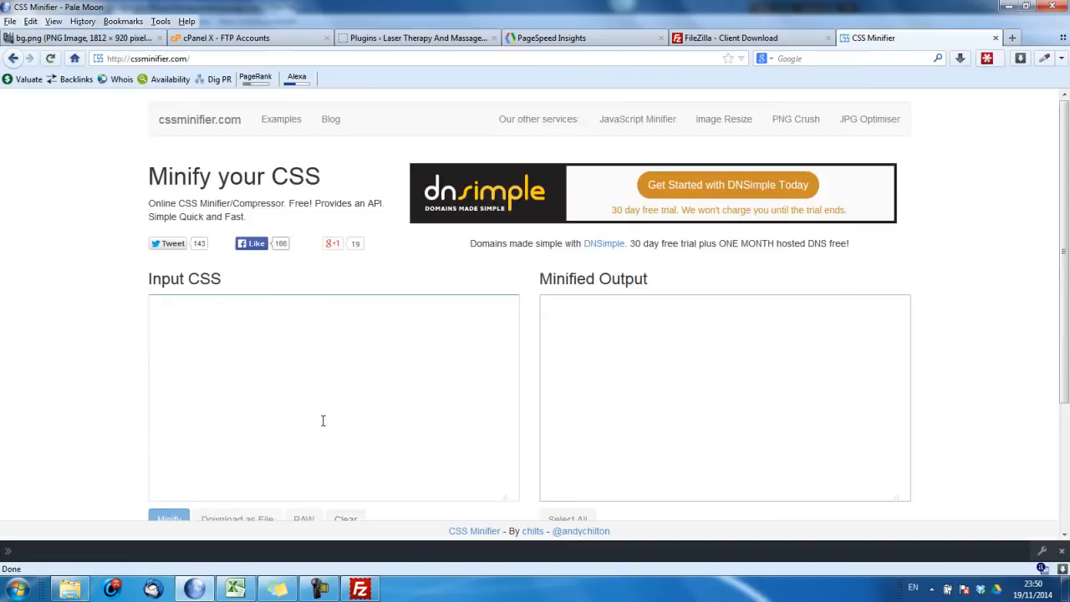
{"action": "left_click", "coordinate": [223, 477]}
{"action": "left_click", "coordinate": [360, 590]}
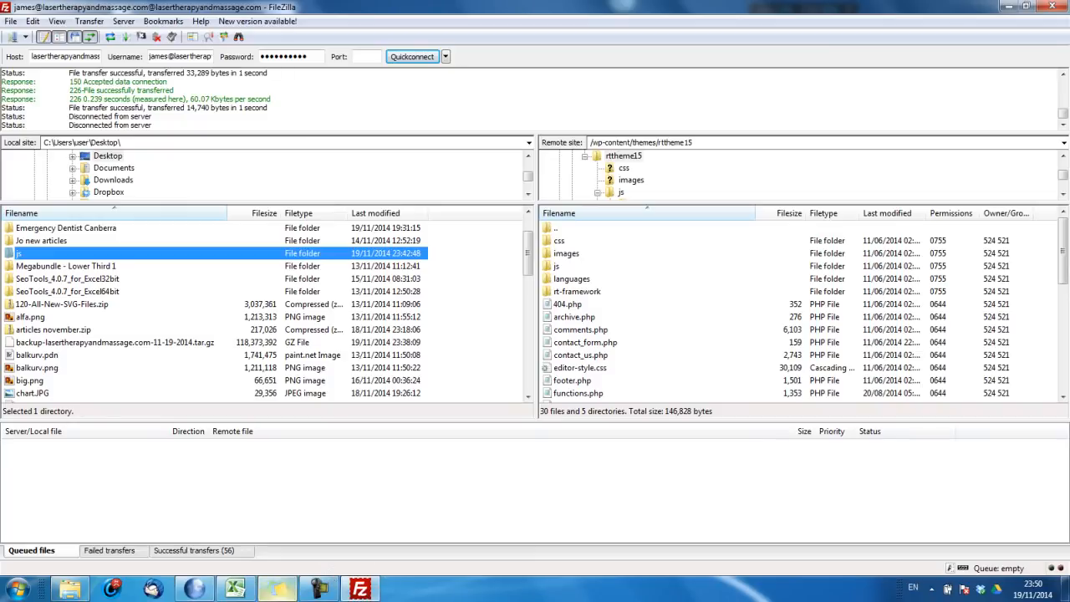
{"action": "left_click", "coordinate": [205, 590]}
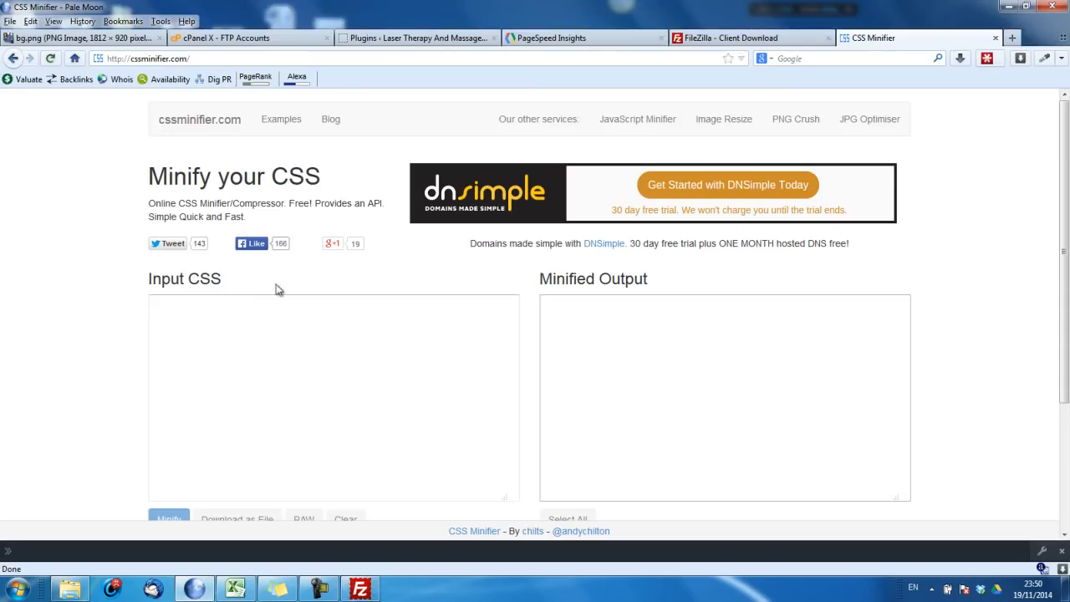
Return to the PageSpeed Insights results, hide the Minify CSS details, and check the resources listed under Leverage browser caching
{"action": "left_click", "coordinate": [557, 38]}
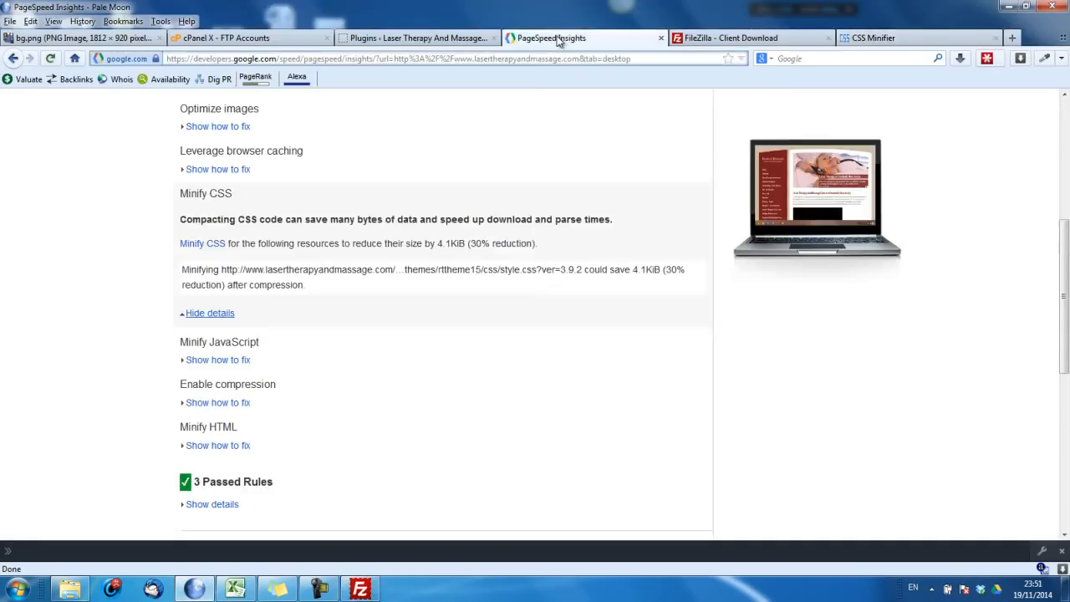
{"action": "left_click", "coordinate": [214, 317]}
{"action": "scroll", "coordinate": [520, 194], "scroll_direction": "up", "scroll_amount": 3}
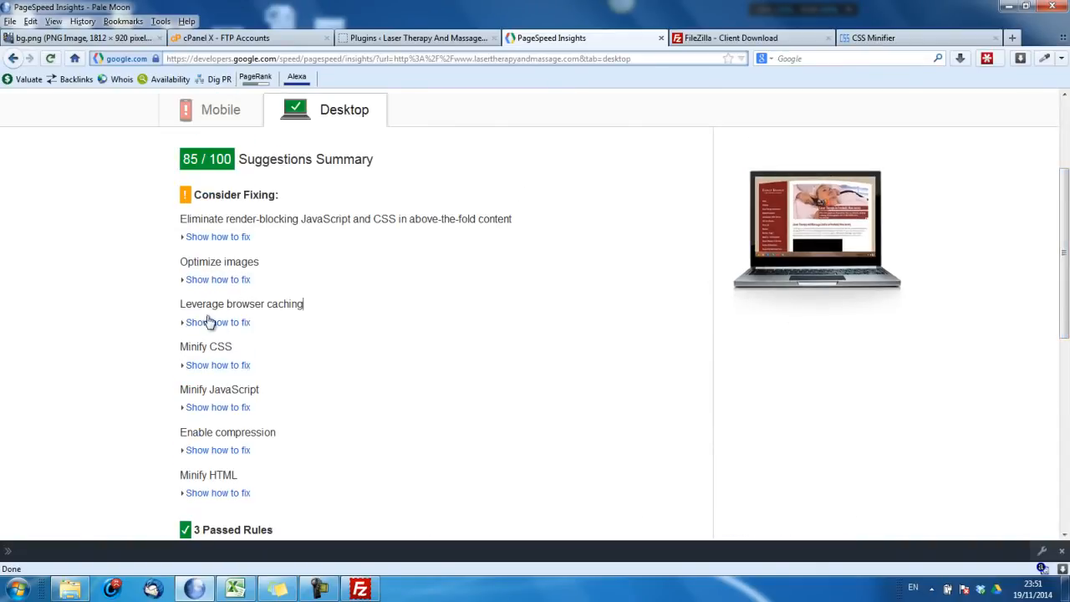
{"action": "left_click", "coordinate": [208, 322]}
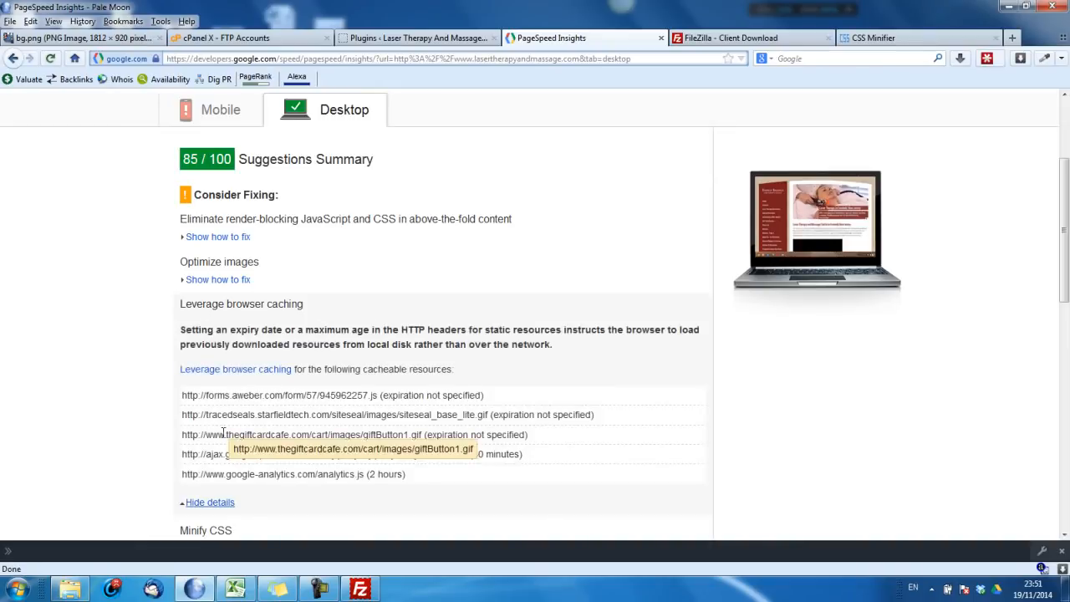
{"action": "left_click", "coordinate": [210, 503]}
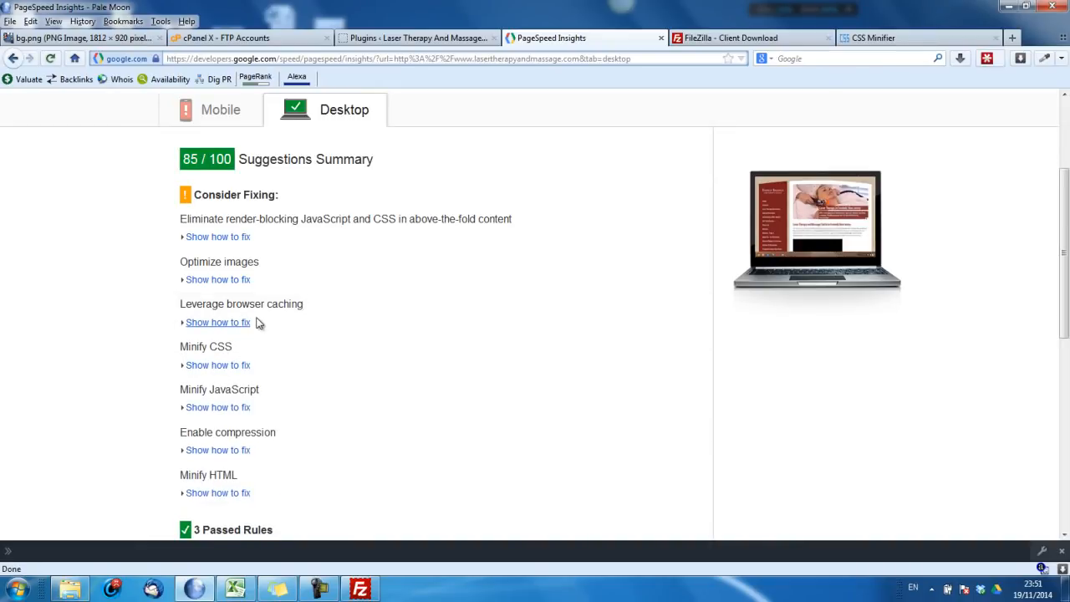
Show the Optimize images details, then switch to FileZilla and open the remote folder /wp-content/uploads/2012/04
{"action": "left_click", "coordinate": [227, 279]}
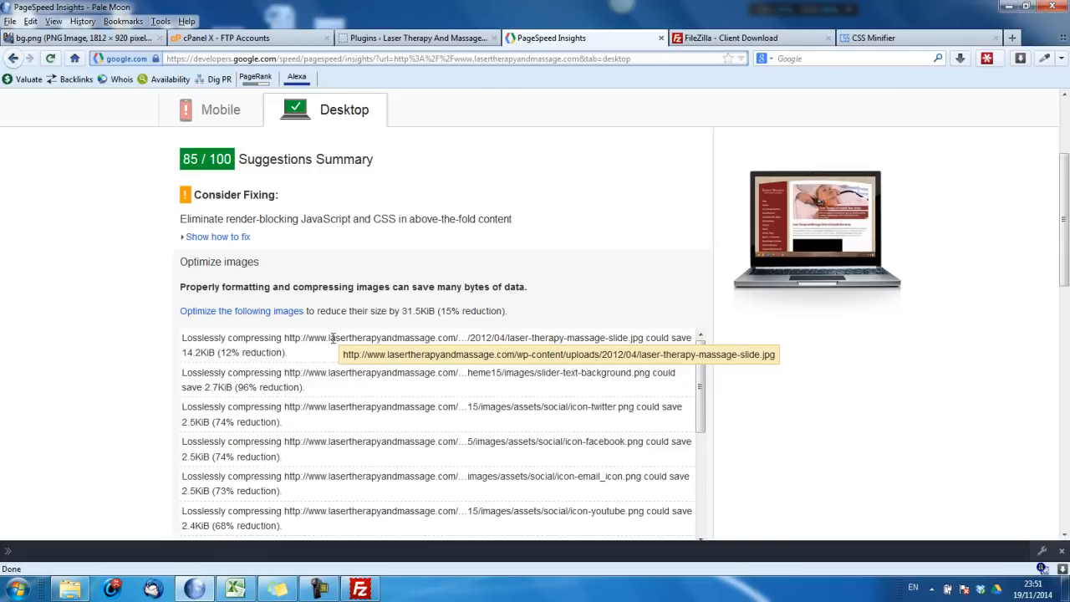
{"action": "left_click", "coordinate": [360, 590]}
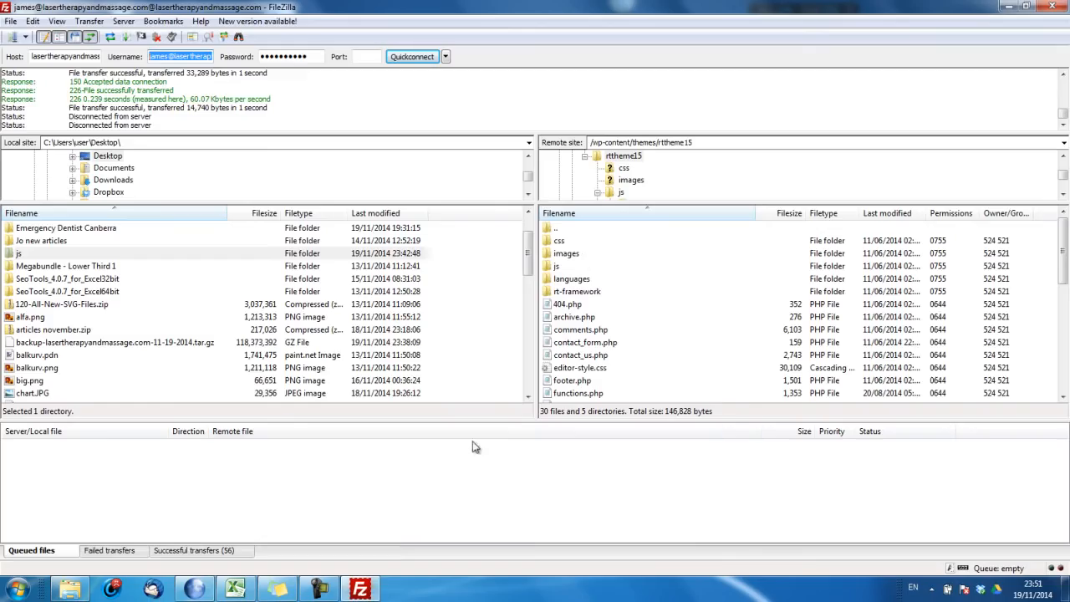
{"action": "double_click", "coordinate": [587, 228]}
{"action": "double_click", "coordinate": [583, 228]}
{"action": "double_click", "coordinate": [584, 228]}
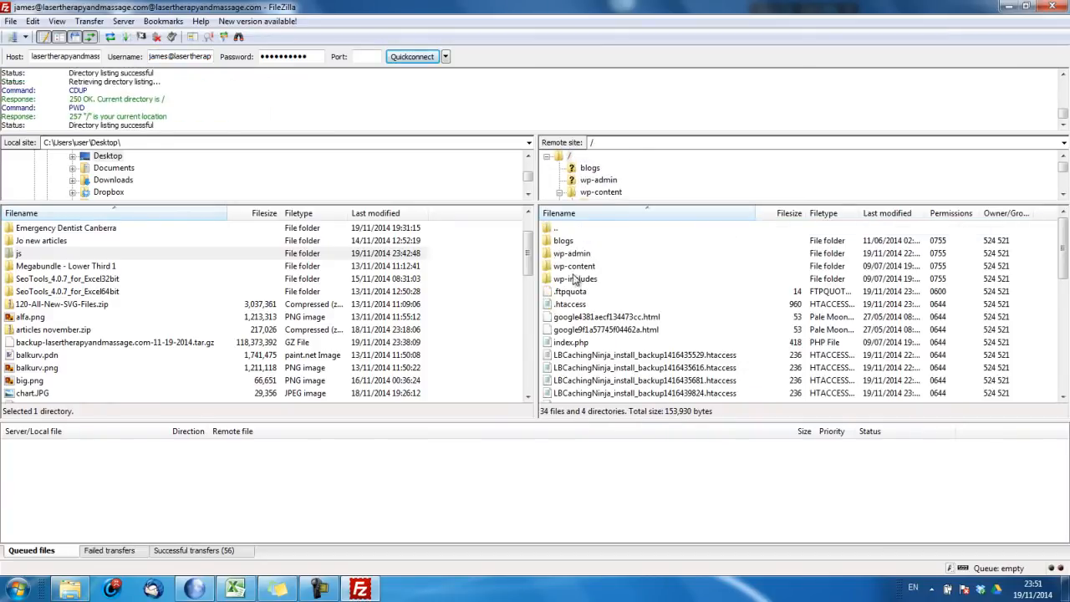
{"action": "double_click", "coordinate": [575, 267]}
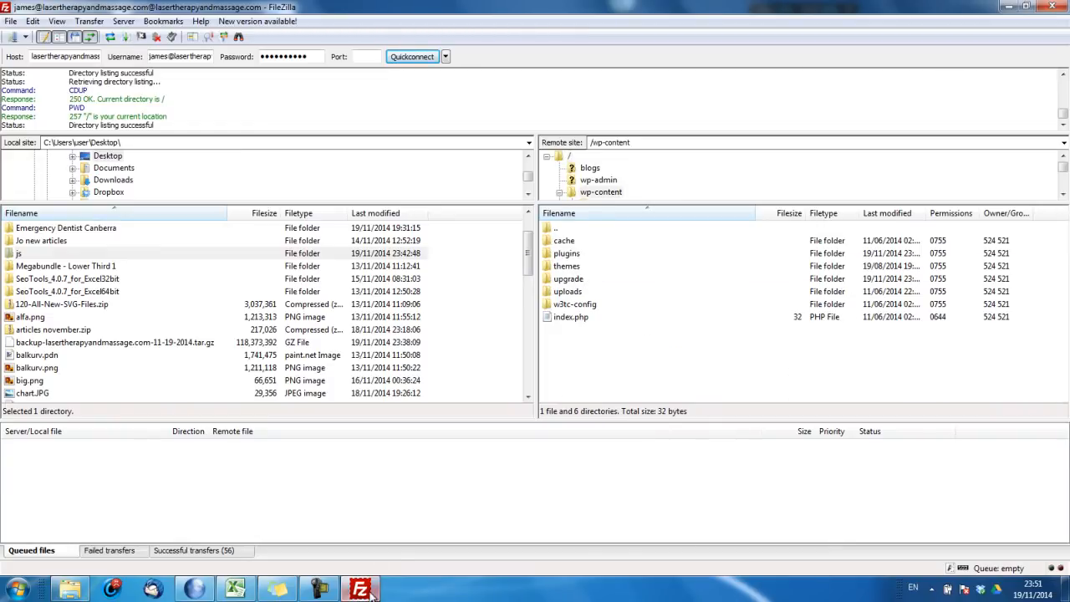
{"action": "double_click", "coordinate": [577, 293]}
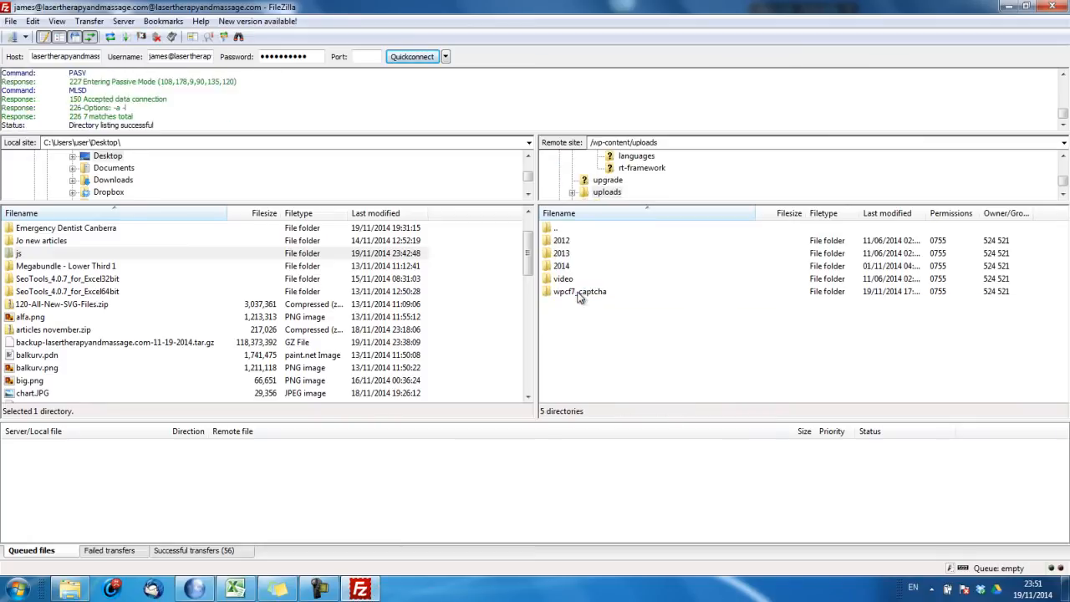
{"action": "double_click", "coordinate": [576, 241]}
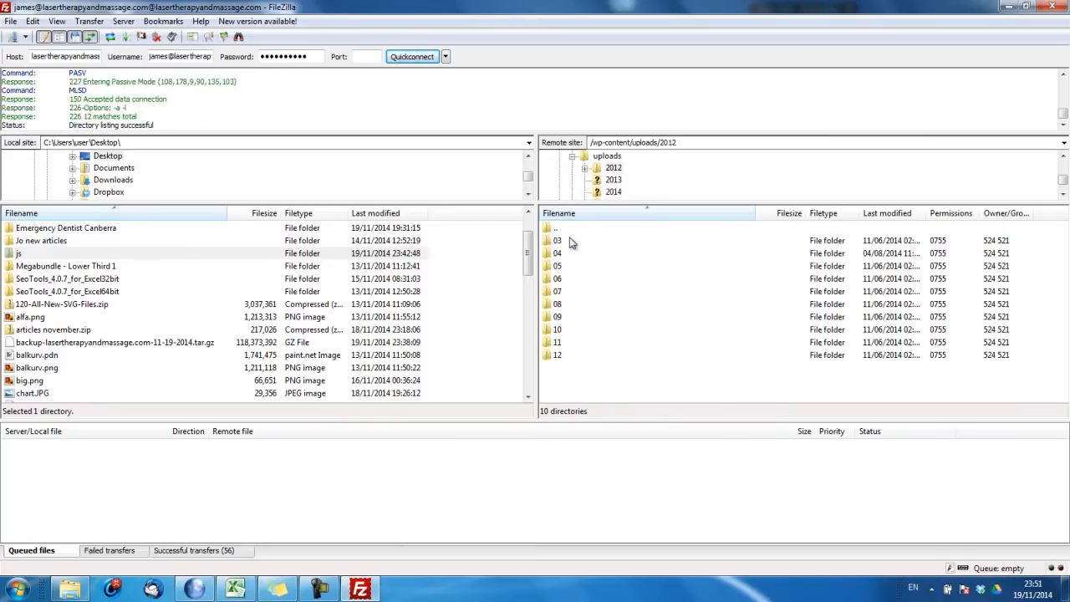
{"action": "double_click", "coordinate": [566, 252]}
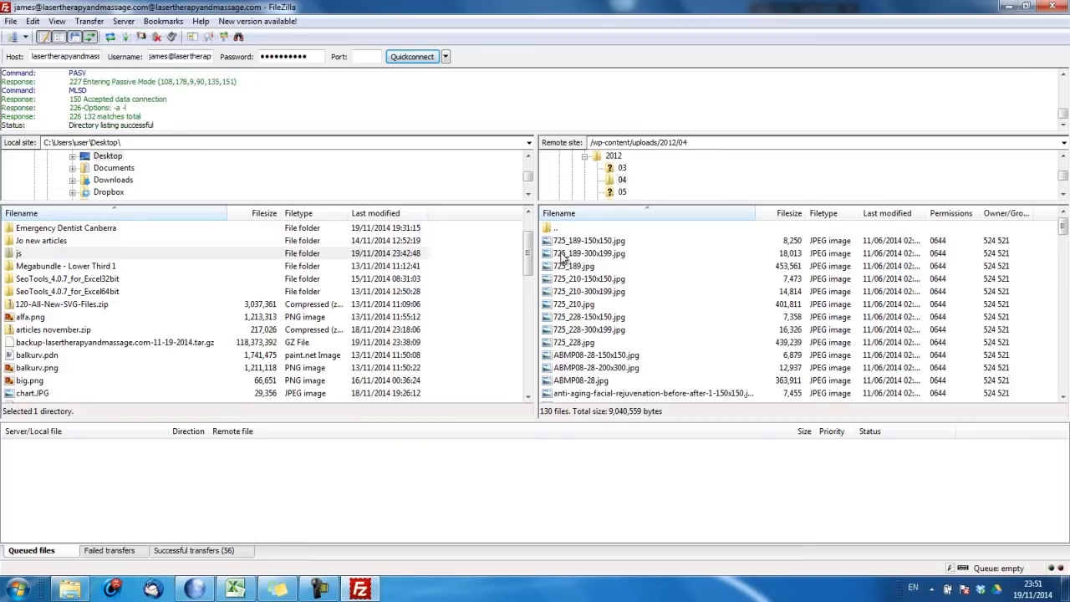
Locate the first image PageSpeed Insights lists, laser-therapy-massage-slide.jpg, in the remote folder and download it to the local Desktop
{"action": "left_click", "coordinate": [360, 589]}
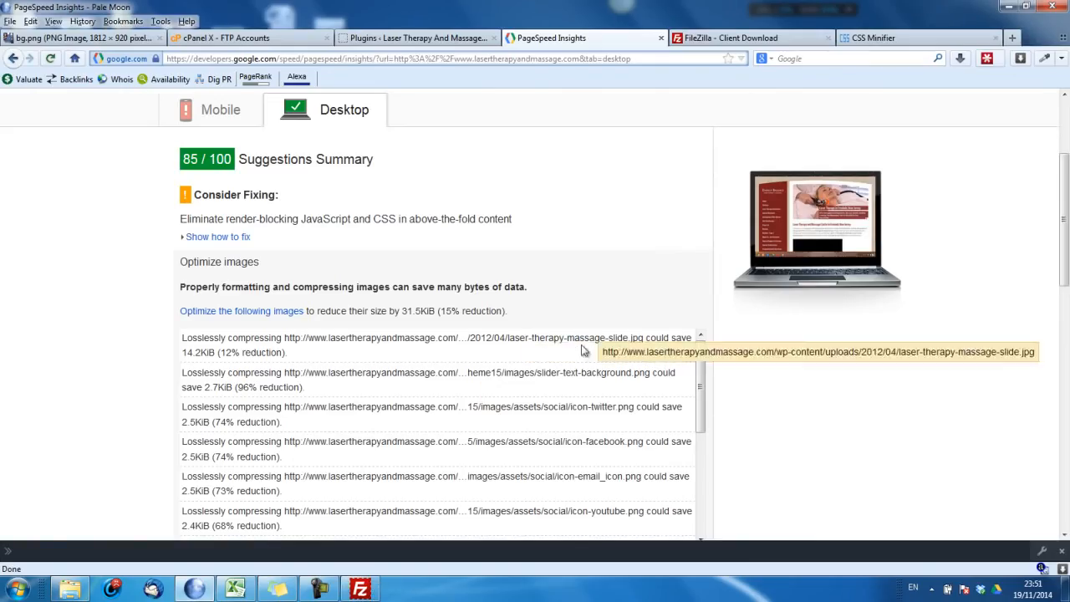
{"action": "left_click", "coordinate": [359, 587]}
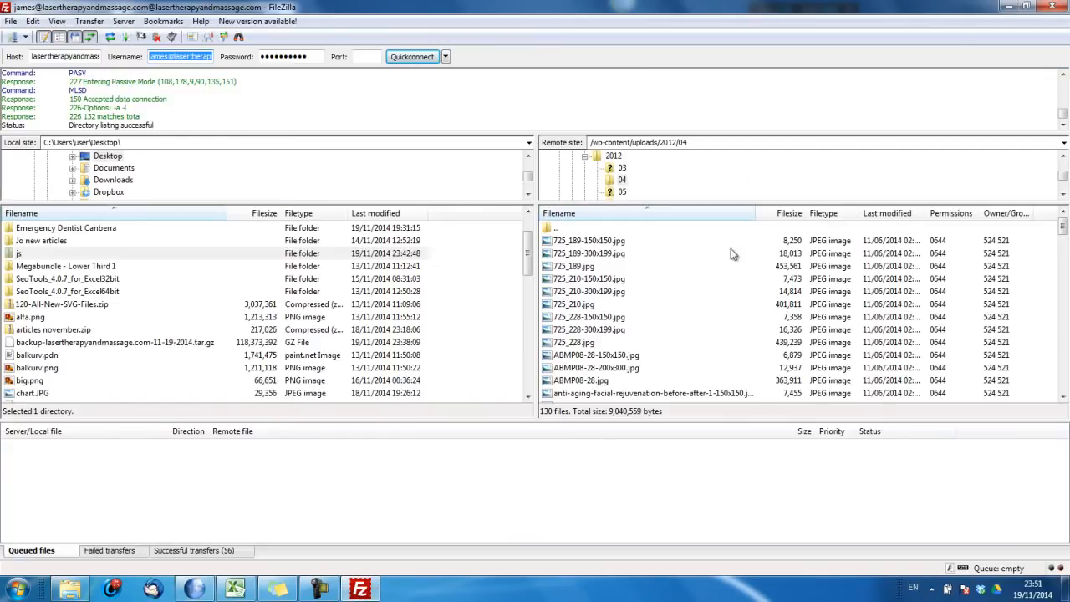
{"action": "left_click", "coordinate": [729, 342]}
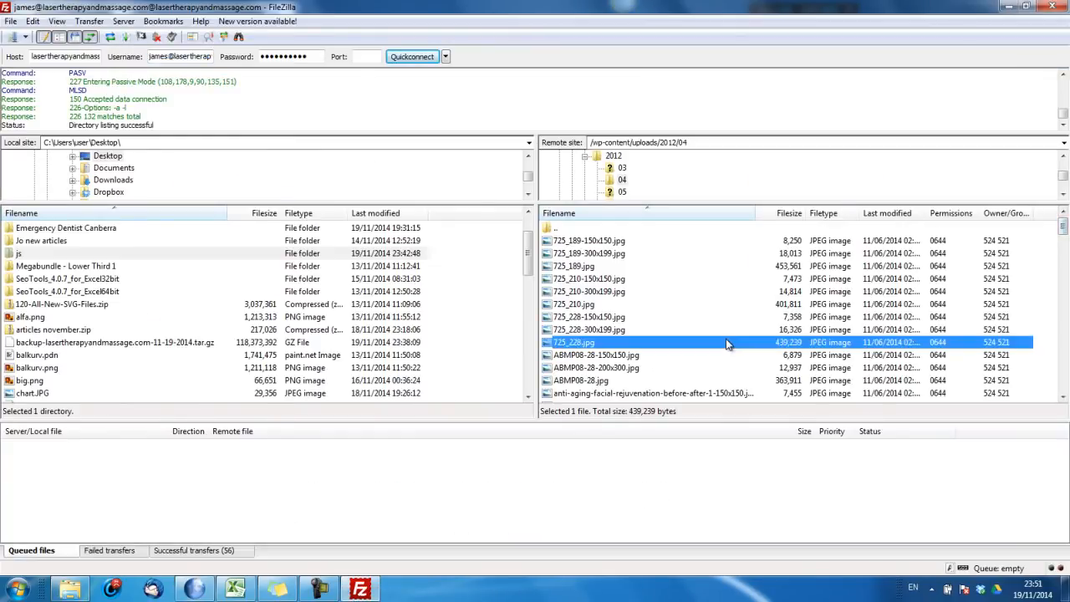
{"action": "key", "text": "m"}
{"action": "key", "text": "m"}
{"action": "left_click_drag", "start_coordinate": [1064, 322], "coordinate": [1064, 302]}
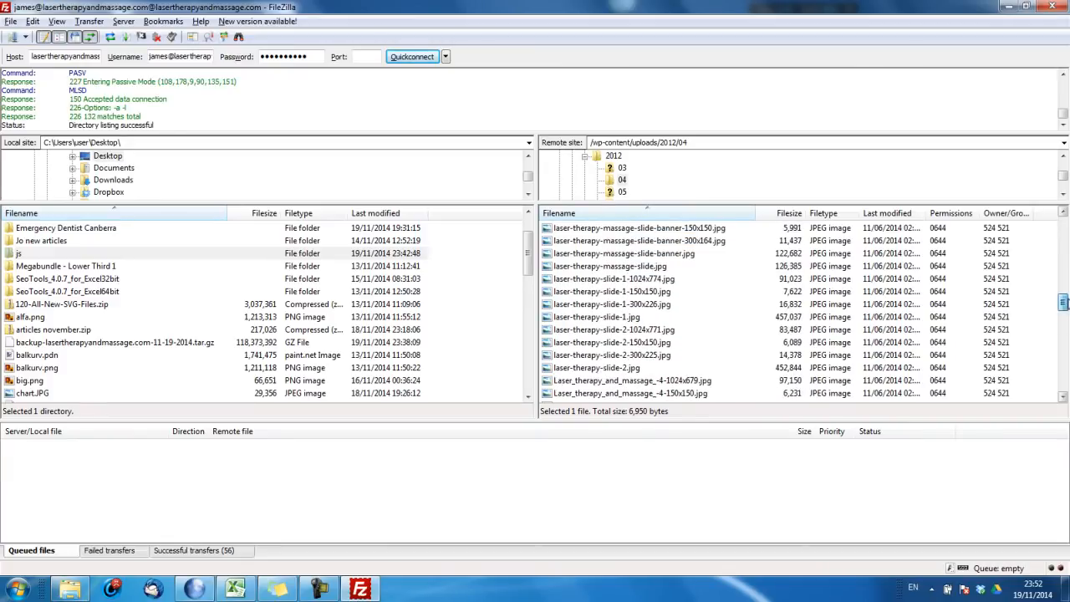
{"action": "key", "text": "alt+Tab"}
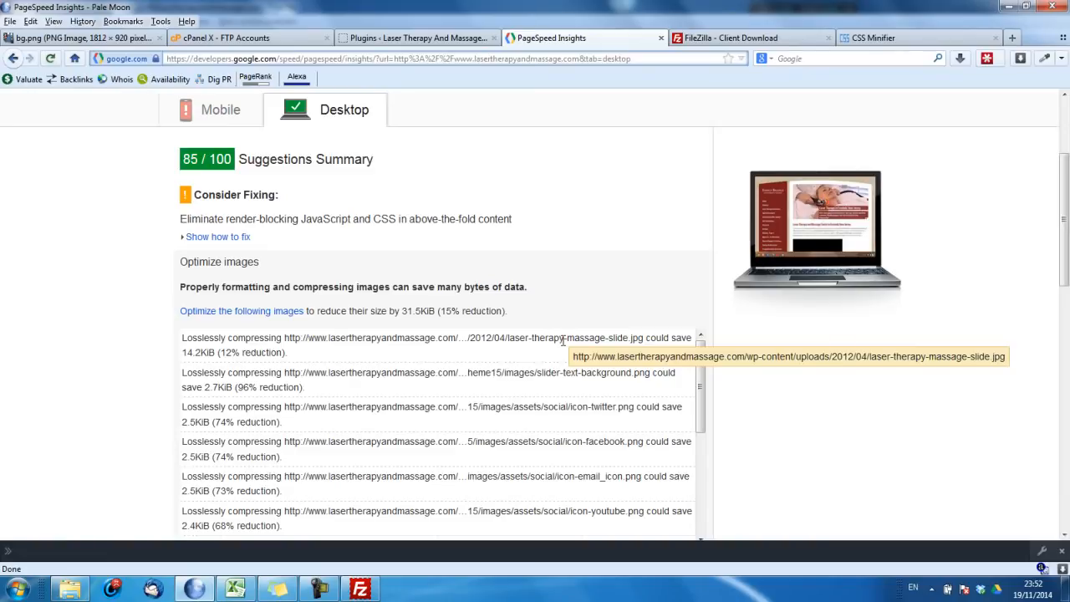
{"action": "key", "text": "alt+Tab"}
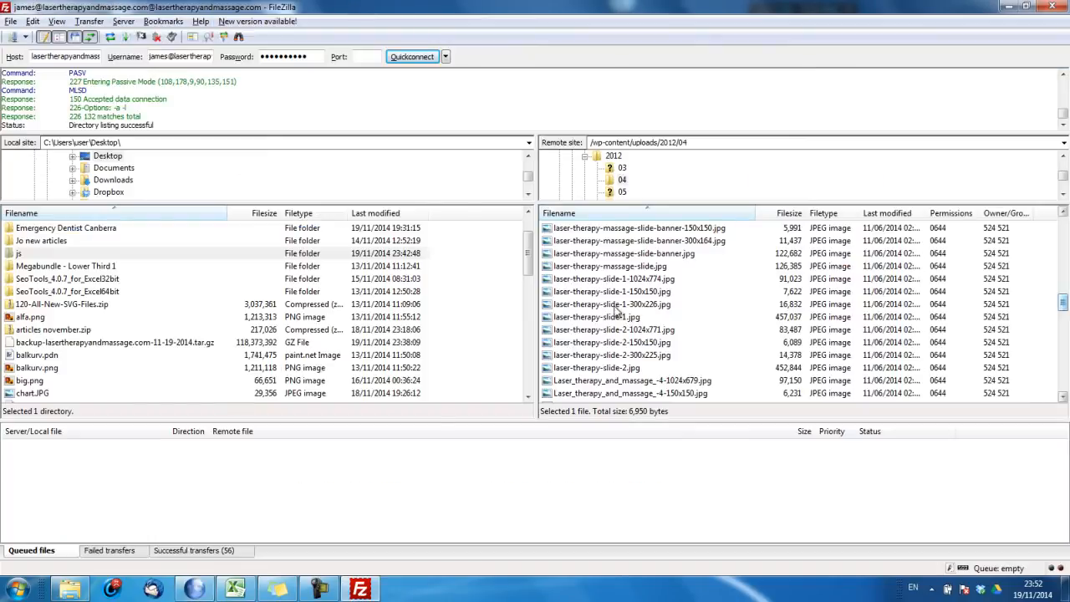
{"action": "left_click", "coordinate": [645, 266]}
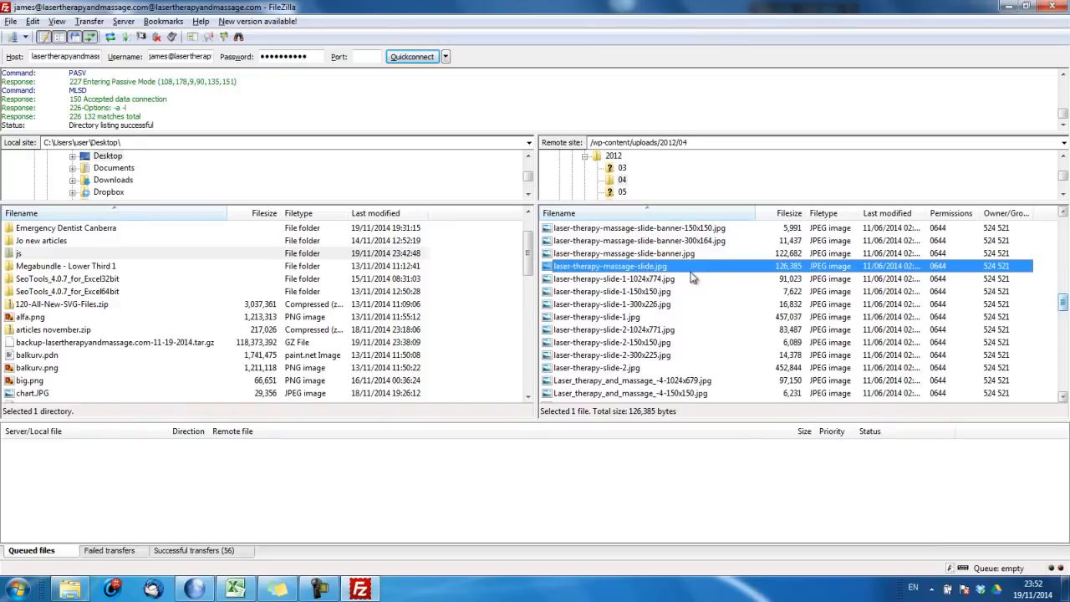
{"action": "left_click_drag", "start_coordinate": [691, 271], "coordinate": [93, 392]}
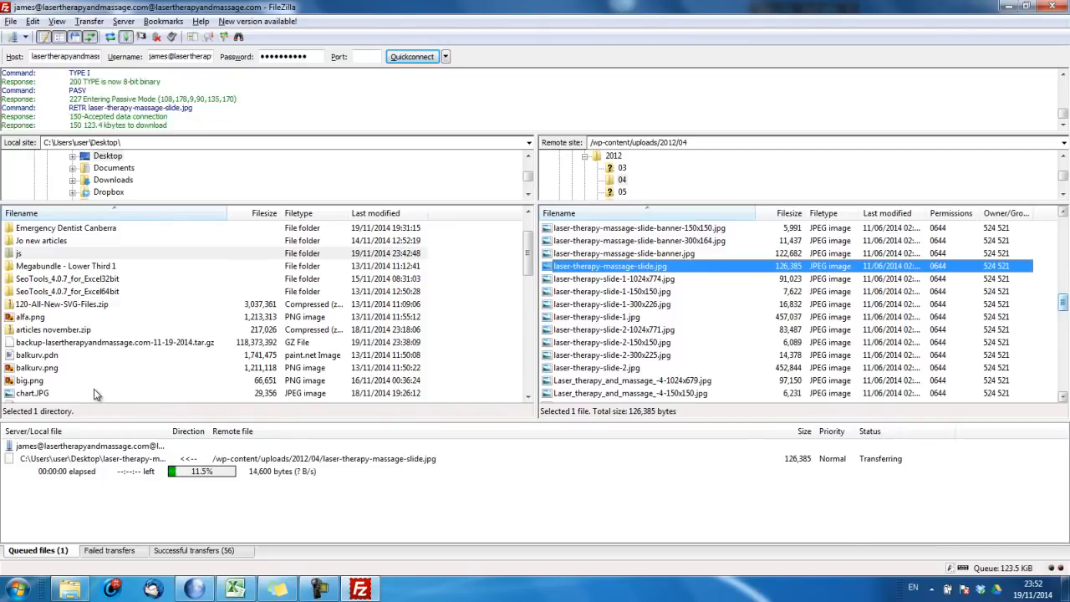
Switch to Pale Moon and search Google for "jpg optimize" in the tab showing CSS Minifier
{"action": "left_click", "coordinate": [194, 589]}
{"action": "left_click", "coordinate": [839, 43]}
{"action": "left_click", "coordinate": [550, 60]}
{"action": "key", "text": "alt+Tab"}
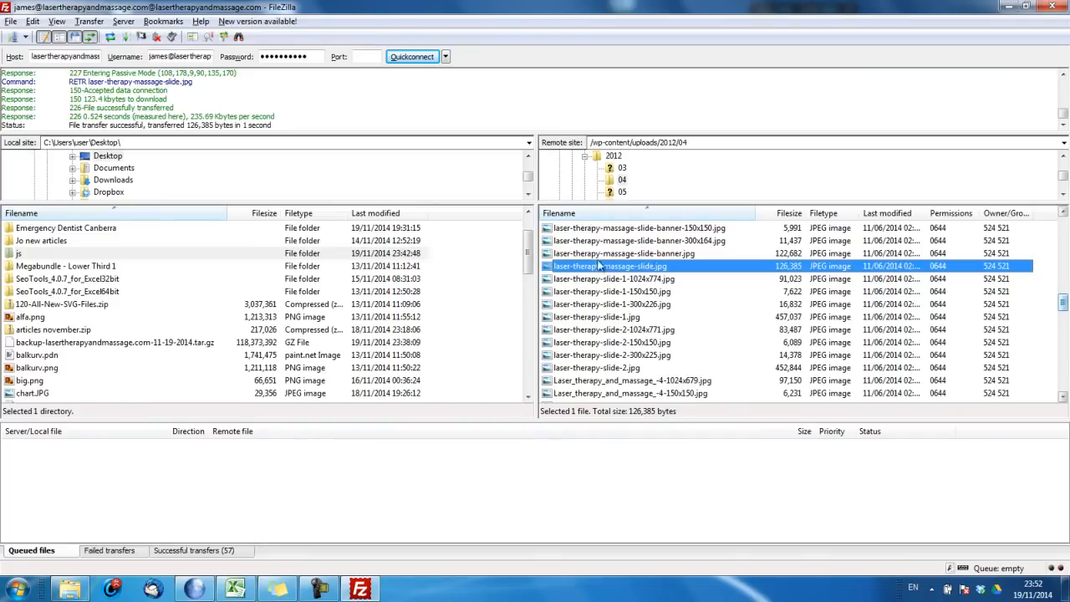
{"action": "key", "text": "alt+Tab"}
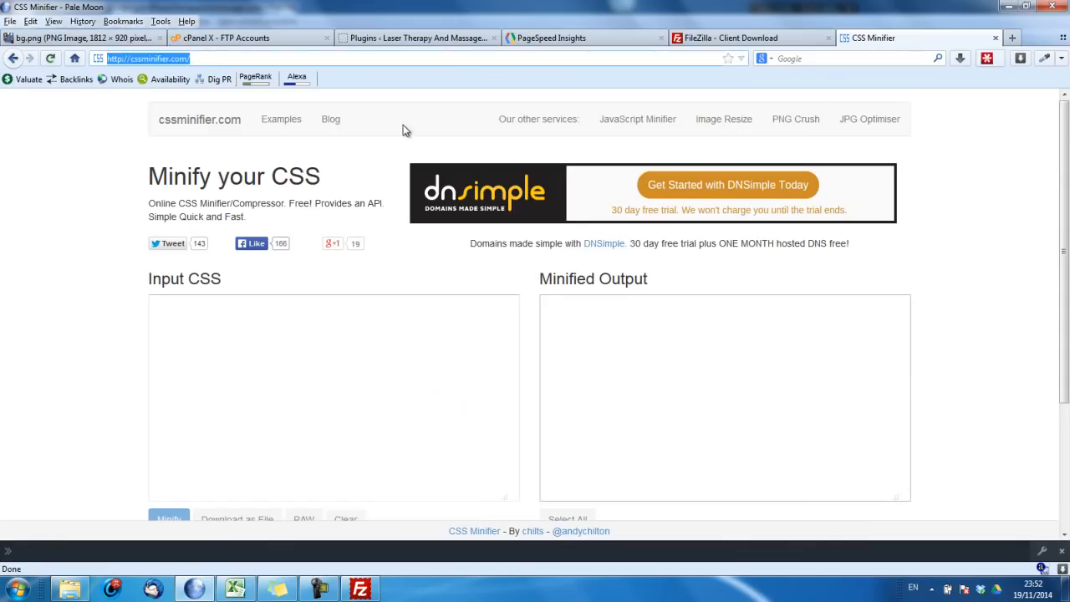
{"action": "type", "text": "jpg"}
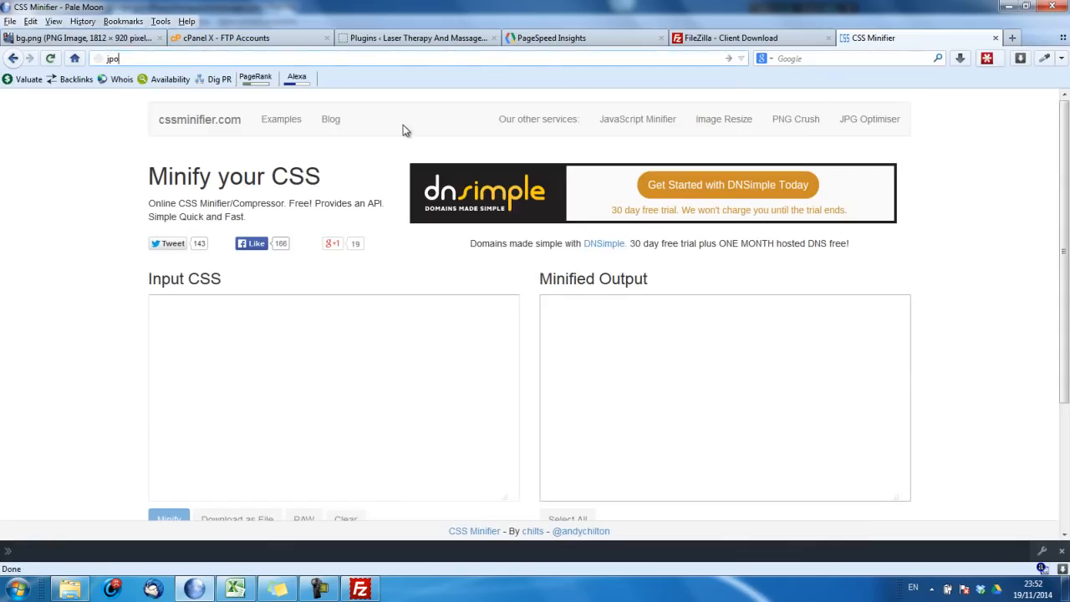
{"action": "type", "text": " optimize"}
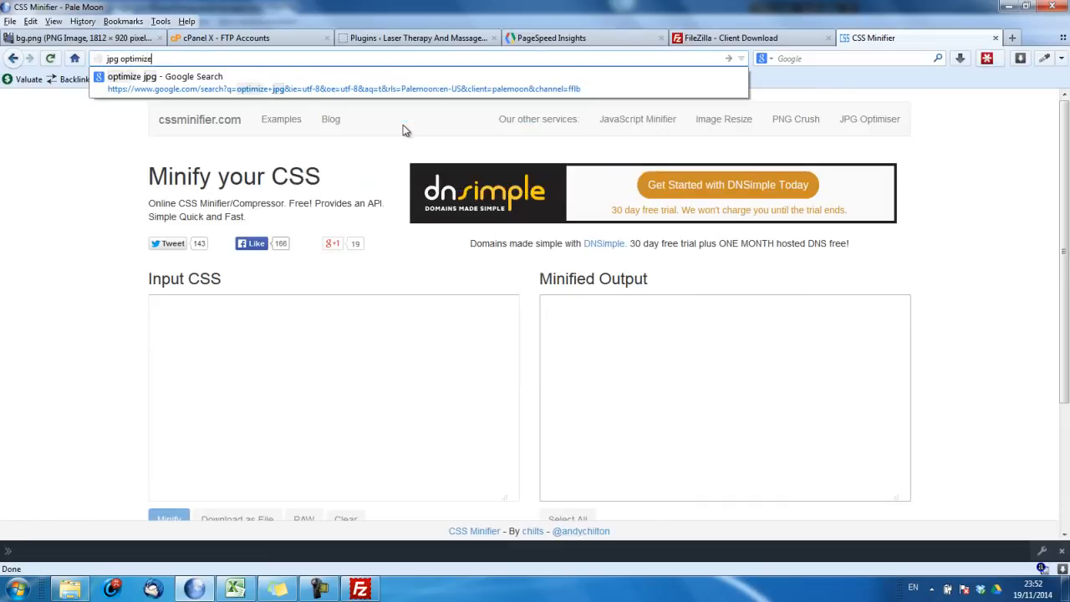
{"action": "key", "text": "Return"}
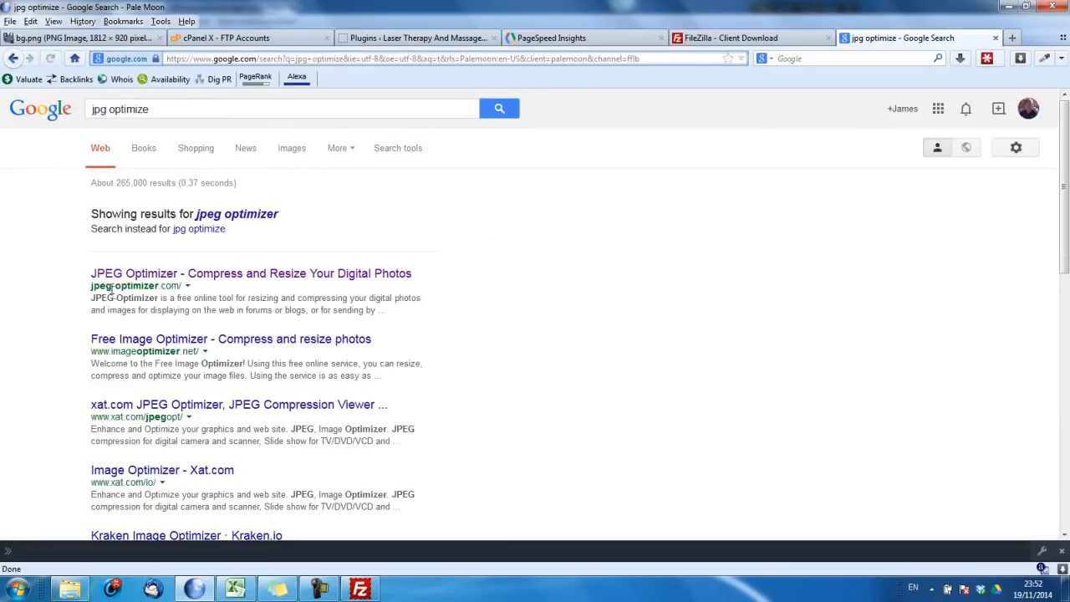
Open the JPEG-Optimizer site from the search results and choose laser-therapy-massage-slide.jpg from the Desktop as the photo to optimize
{"action": "left_click", "coordinate": [198, 273]}
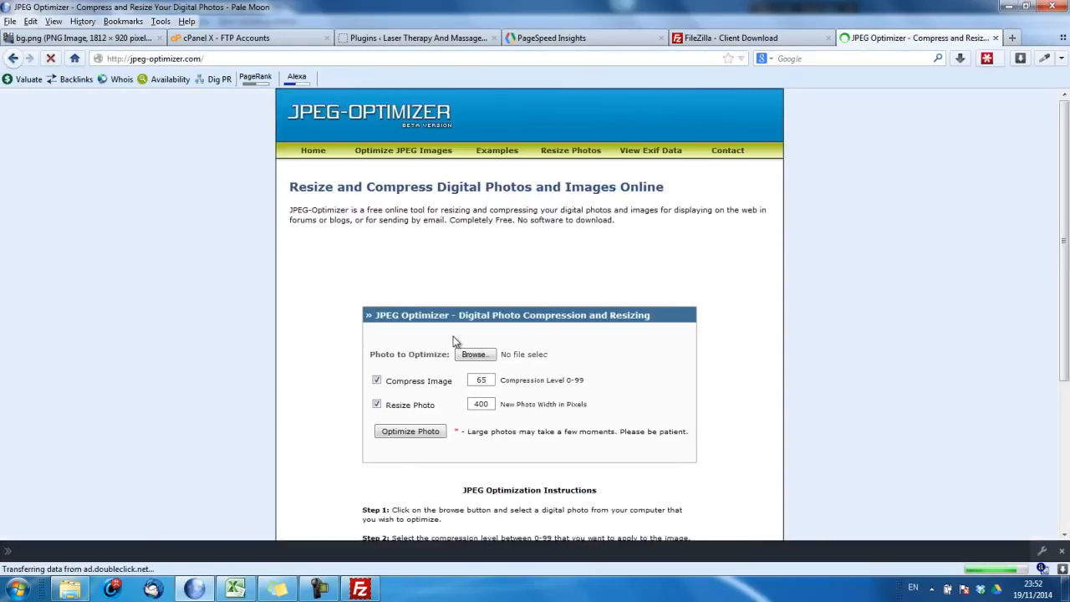
{"action": "left_click", "coordinate": [461, 354]}
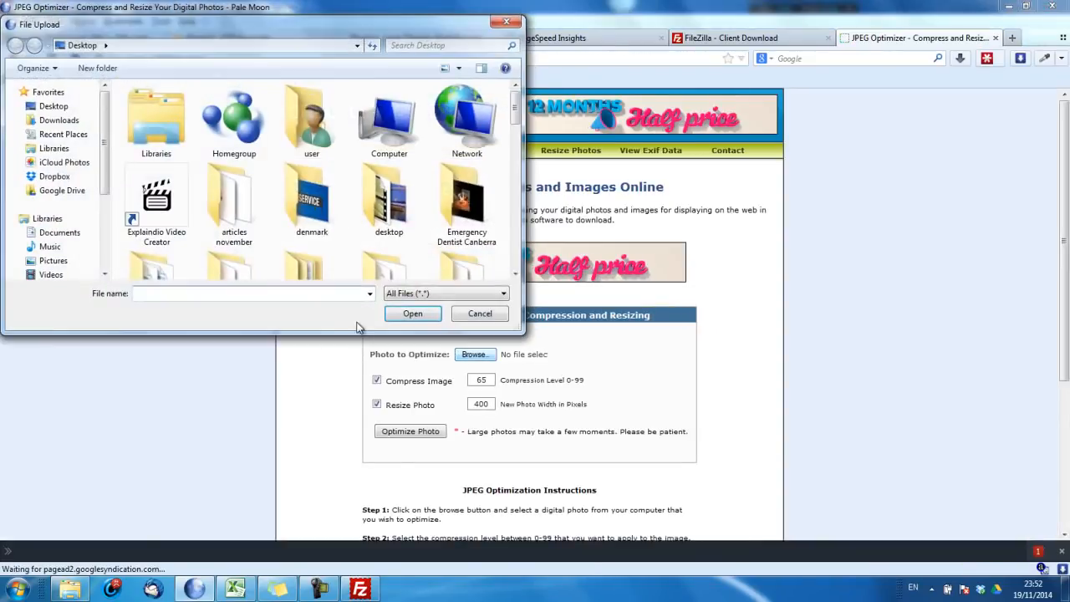
{"action": "type", "text": "la"}
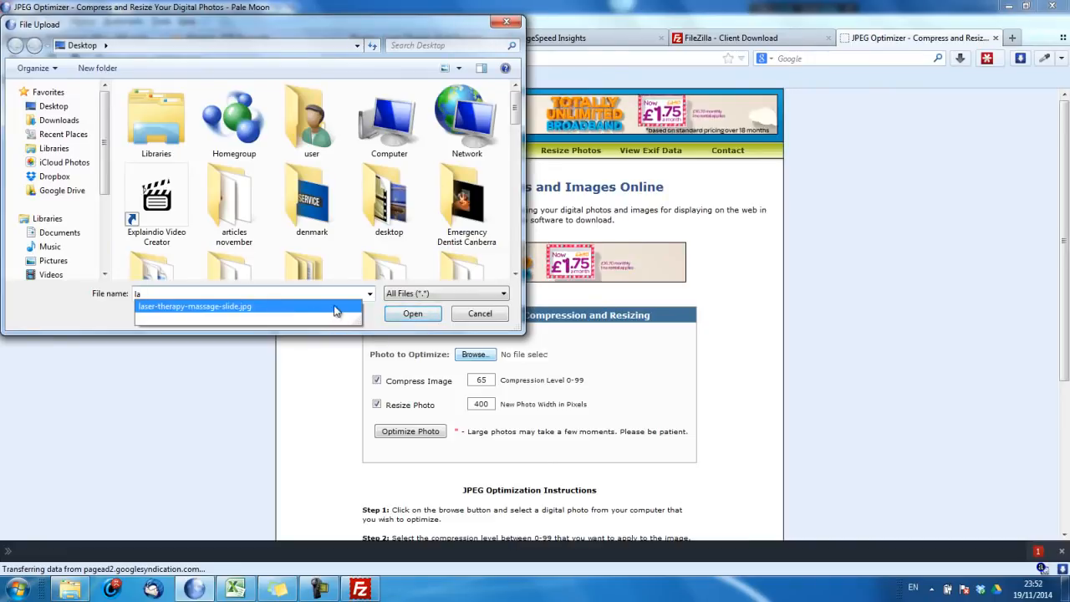
{"action": "left_click", "coordinate": [224, 306]}
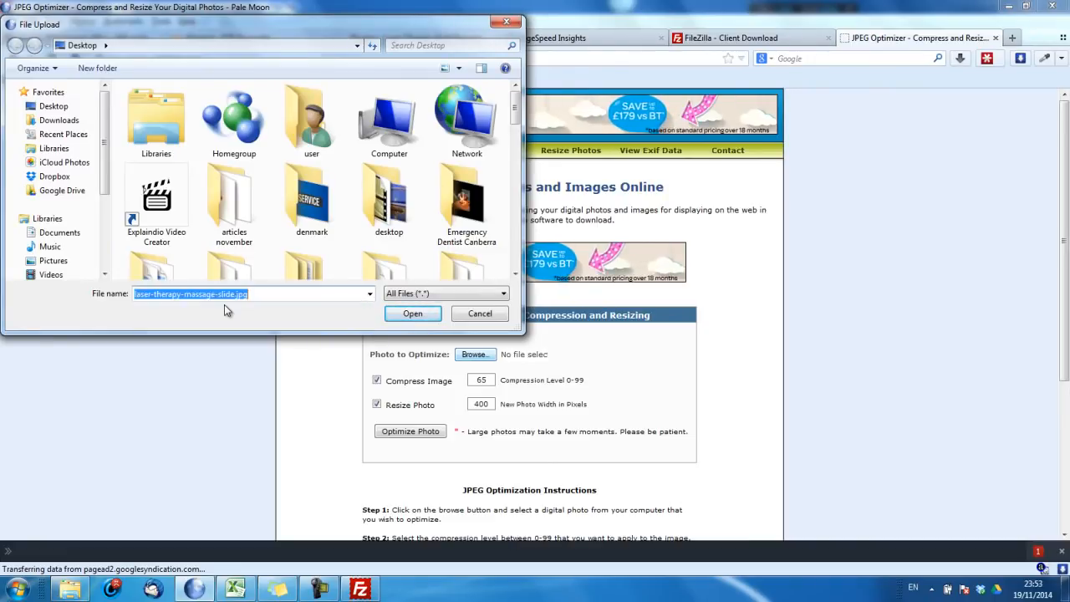
{"action": "left_click", "coordinate": [412, 313]}
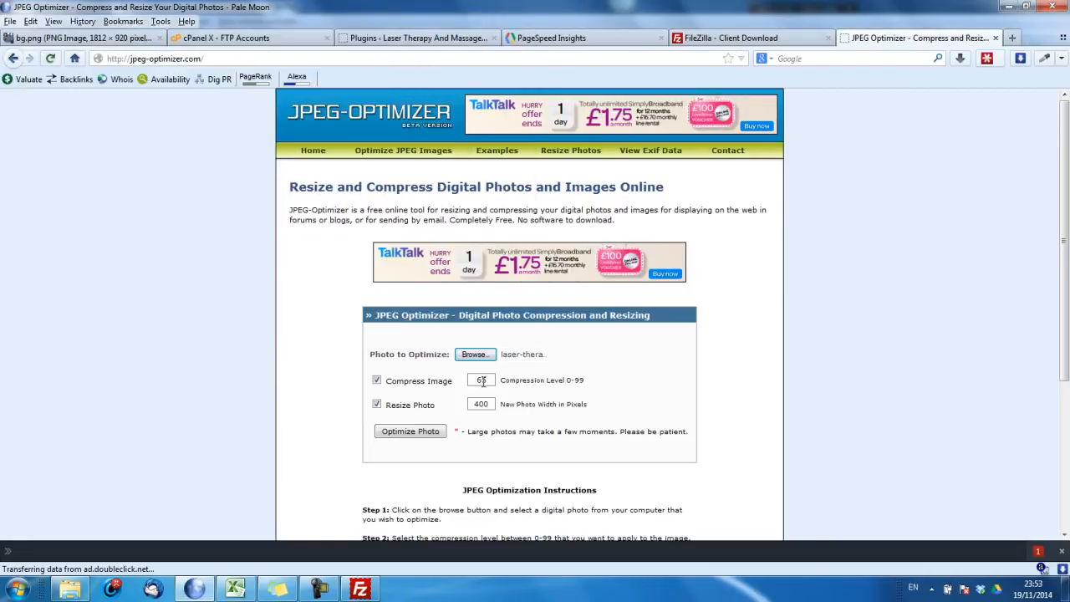
Set the compression level to 5 and optimize the photo
{"action": "left_click_drag", "start_coordinate": [488, 381], "coordinate": [477, 382]}
{"action": "type", "text": "5"}
{"action": "left_click", "coordinate": [430, 437]}
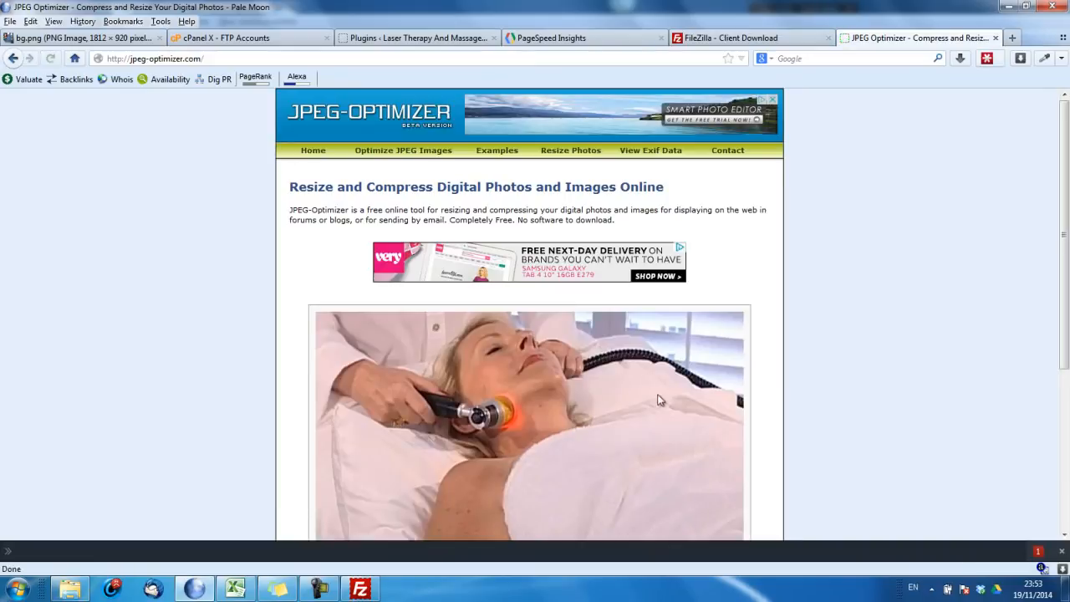
Examine the optimized image, comparing its original and new file sizes and the file-size savings
{"action": "scroll", "coordinate": [1068, 216], "scroll_direction": "down", "scroll_amount": 2}
{"action": "left_click_drag", "start_coordinate": [1068, 215], "coordinate": [1068, 250]}
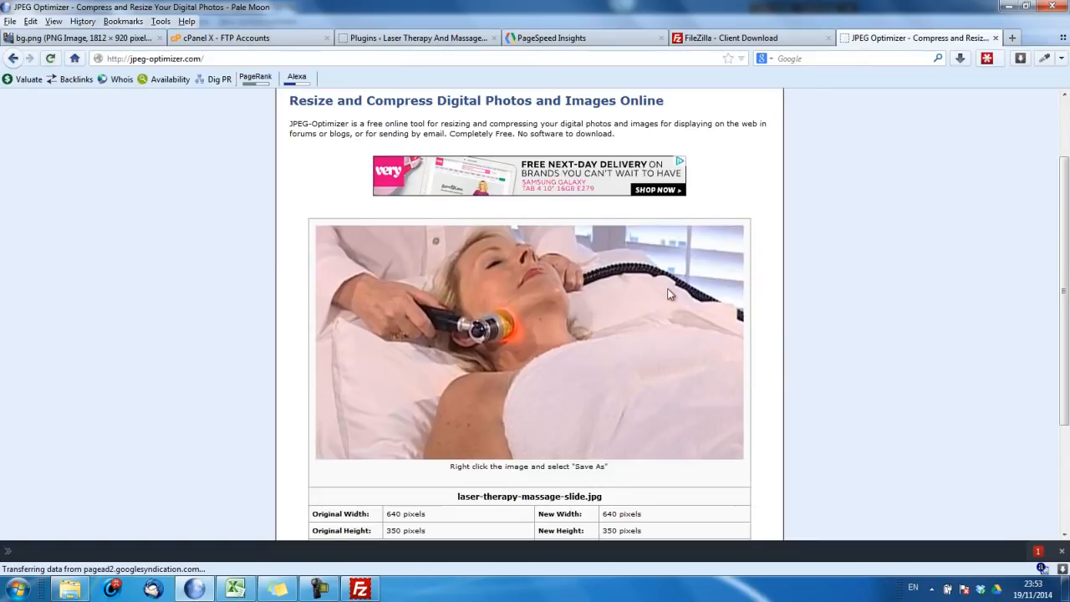
{"action": "left_click_drag", "start_coordinate": [1067, 226], "coordinate": [1067, 308]}
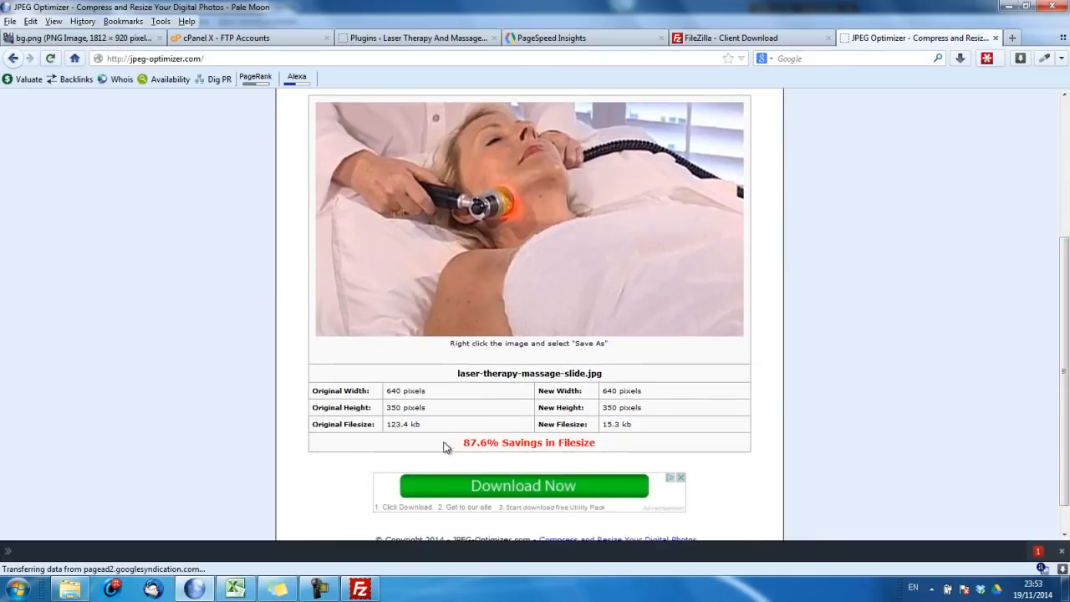
{"action": "left_click_drag", "start_coordinate": [388, 427], "coordinate": [424, 425]}
{"action": "scroll", "coordinate": [510, 342], "scroll_direction": "up", "scroll_amount": 2}
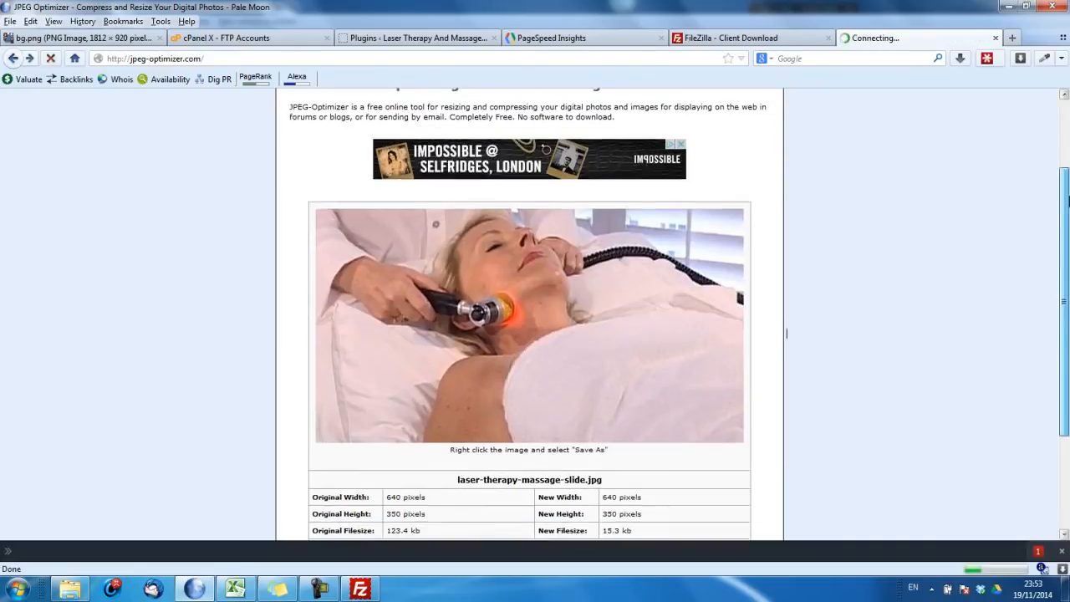
{"action": "scroll", "coordinate": [465, 504], "scroll_direction": "down", "scroll_amount": 1}
{"action": "left_click_drag", "start_coordinate": [465, 503], "coordinate": [604, 502]}
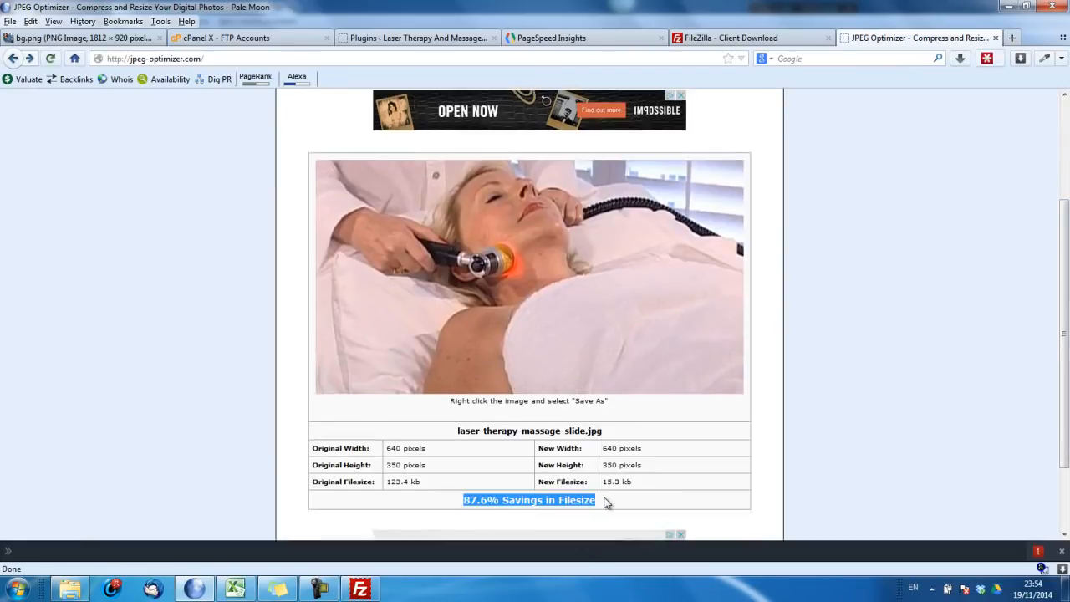
Save the optimized image to the Desktop as laser-therapy-massage-slide.jpg, replacing the existing file
{"action": "right_click", "coordinate": [551, 351]}
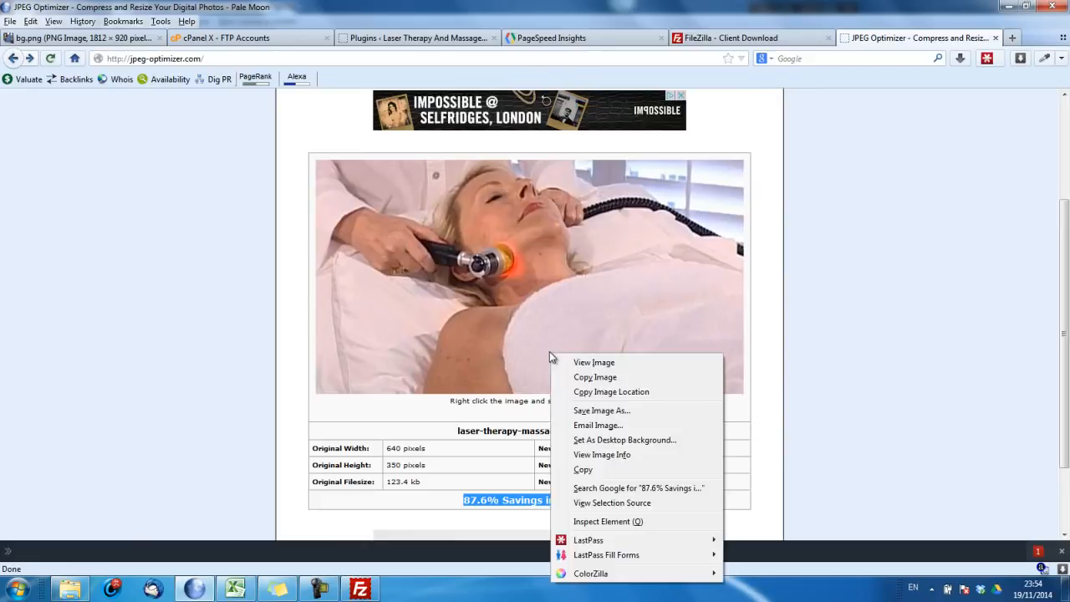
{"action": "left_click", "coordinate": [607, 413]}
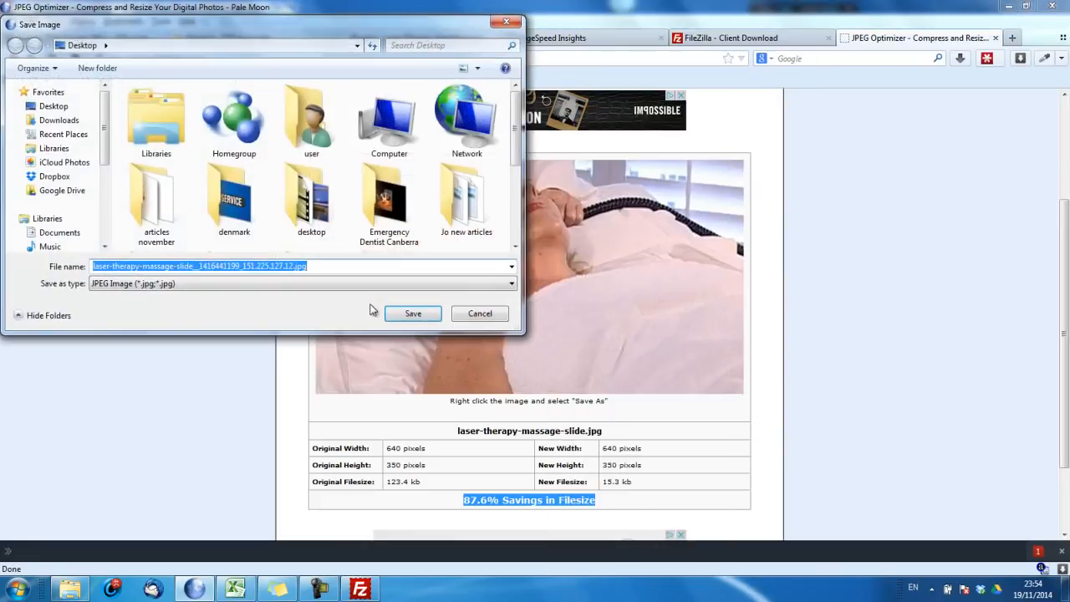
{"action": "scroll", "coordinate": [516, 182], "scroll_direction": "down", "scroll_amount": 1}
{"action": "scroll", "coordinate": [516, 182], "scroll_direction": "down", "scroll_amount": 2}
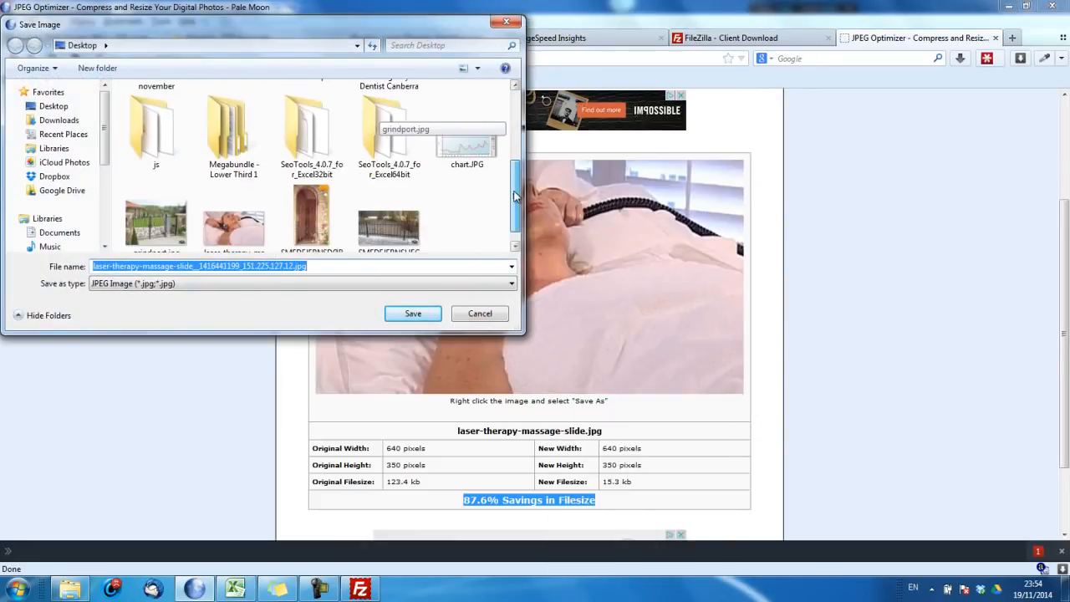
{"action": "left_click", "coordinate": [243, 206]}
{"action": "left_click", "coordinate": [404, 308]}
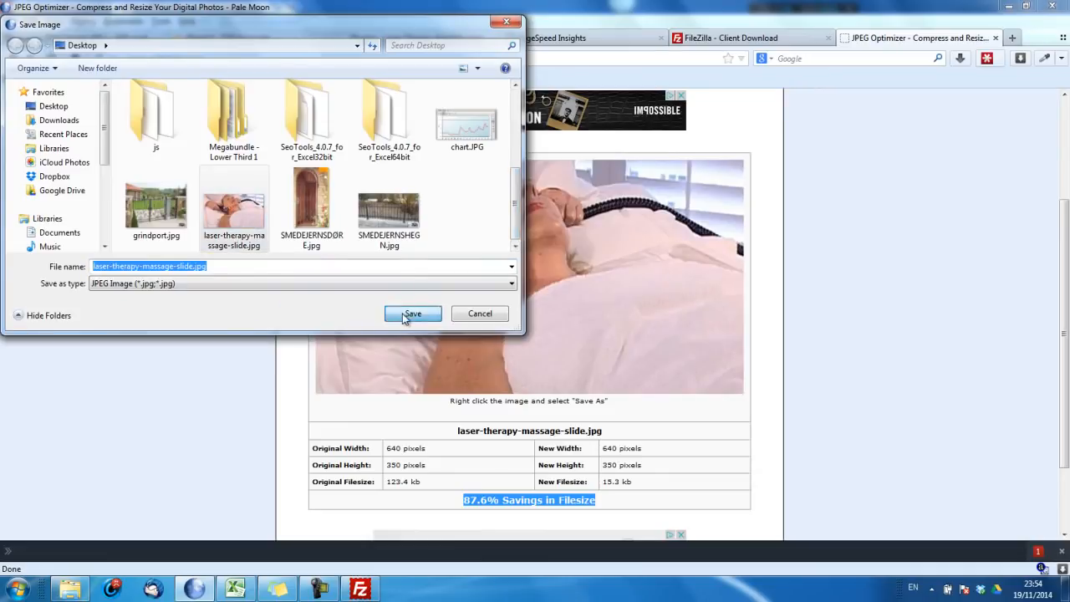
{"action": "left_click", "coordinate": [569, 295]}
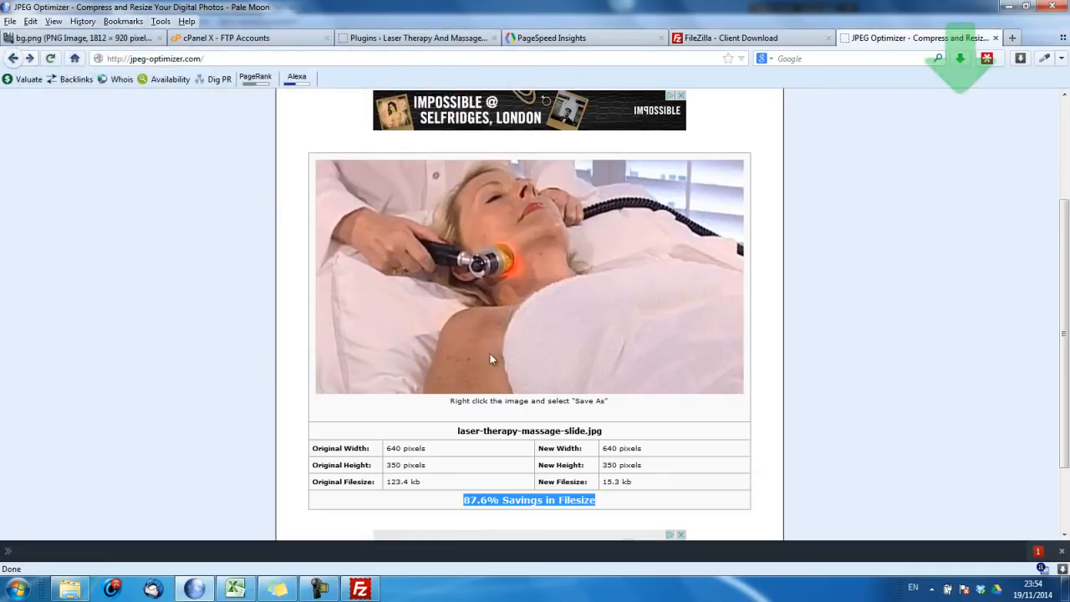
Switch to FileZilla, refresh the file lists, and upload laser-therapy-massage-slide.jpg from the Desktop to /wp-content/uploads/2012/04, overwriting the remote copy
{"action": "left_click", "coordinate": [359, 590]}
{"action": "key", "text": "F5"}
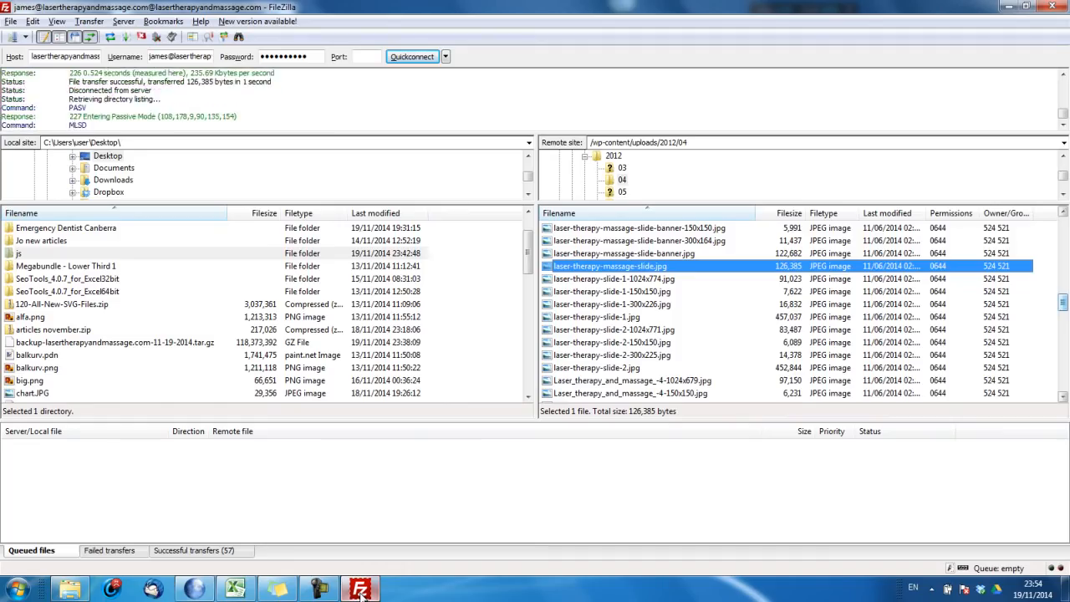
{"action": "left_click", "coordinate": [109, 38]}
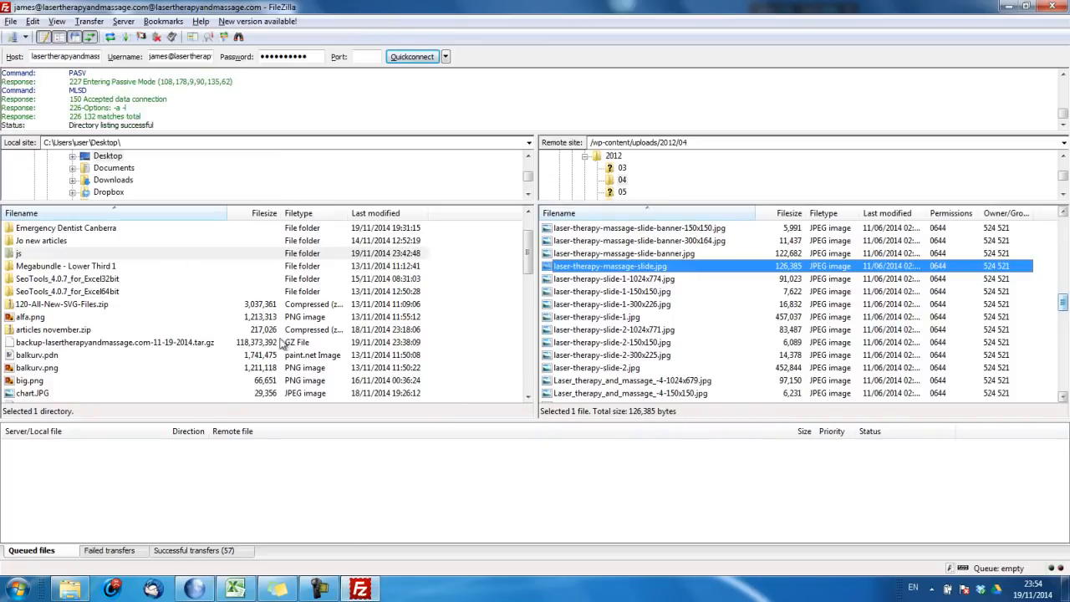
{"action": "left_click", "coordinate": [218, 348]}
{"action": "key", "text": "l"}
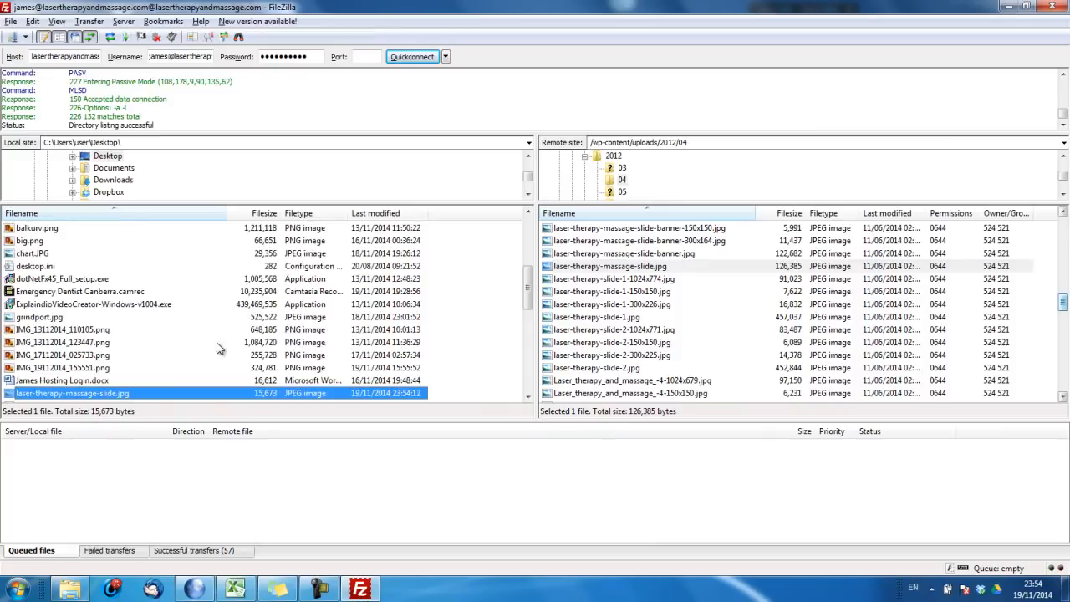
{"action": "left_click_drag", "start_coordinate": [209, 398], "coordinate": [635, 368]}
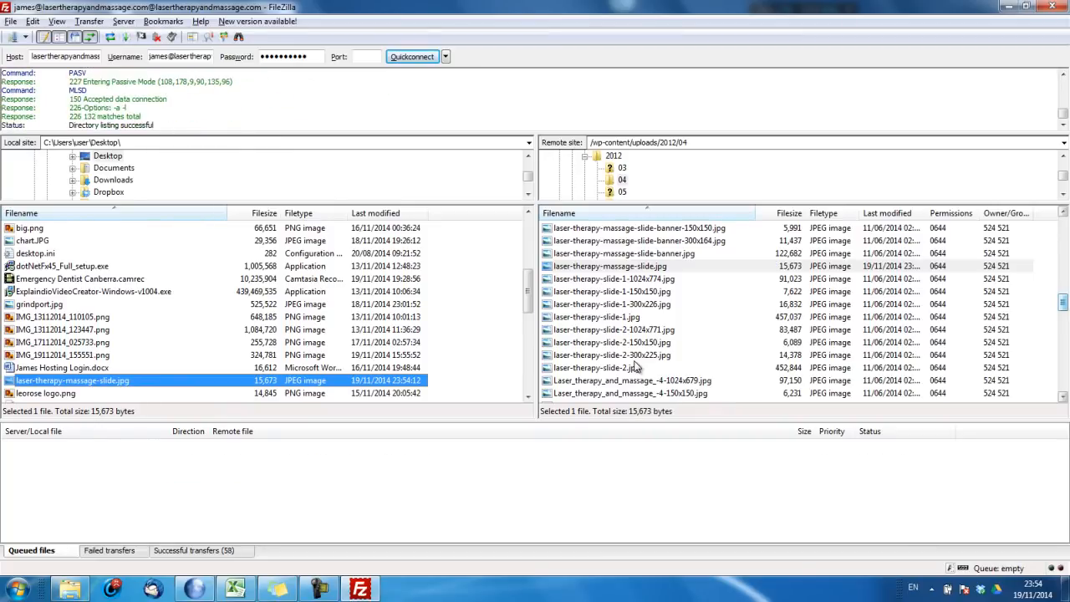
{"action": "left_click", "coordinate": [198, 588]}
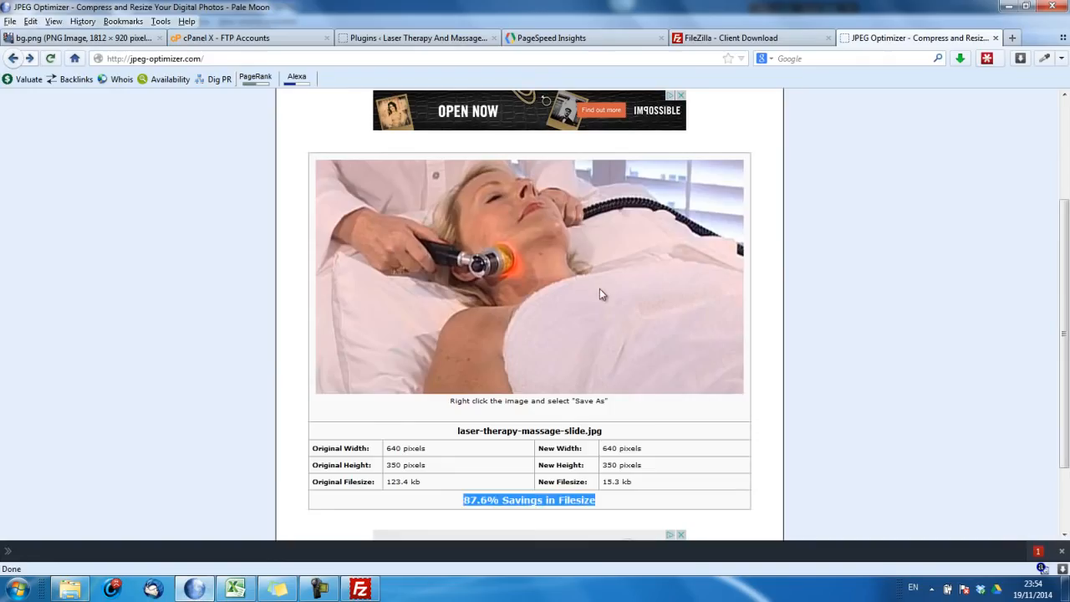
{"action": "left_click", "coordinate": [995, 37]}
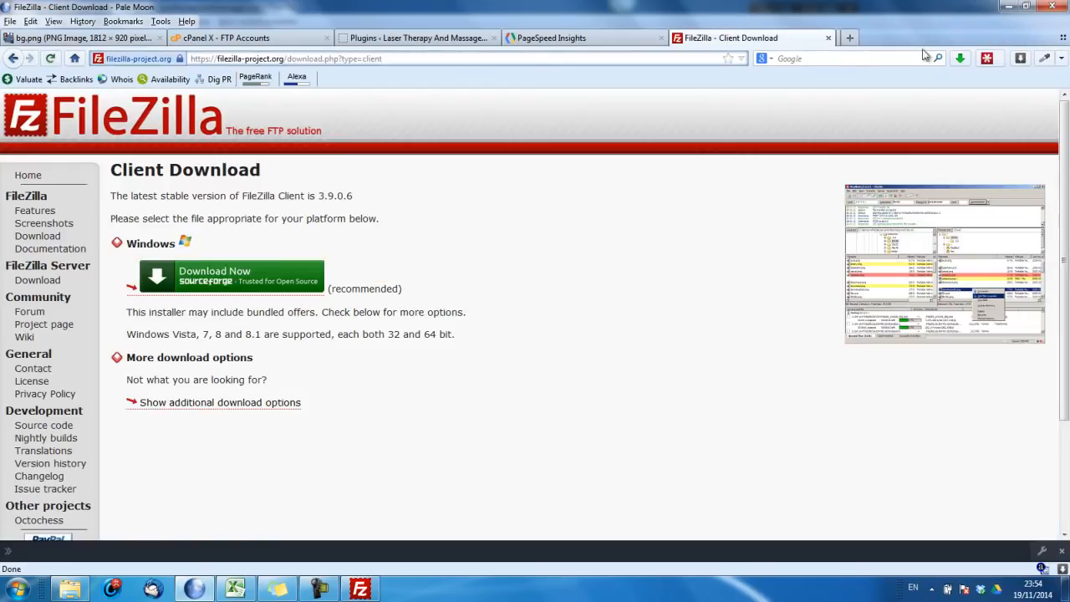
{"action": "left_click", "coordinate": [592, 49]}
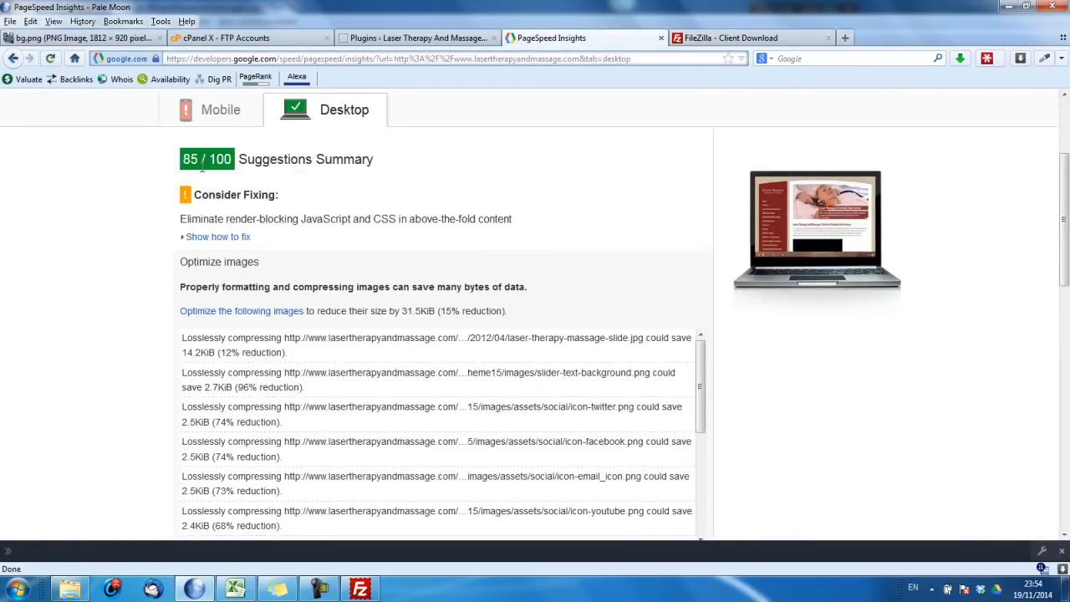
{"action": "left_click", "coordinate": [228, 123]}
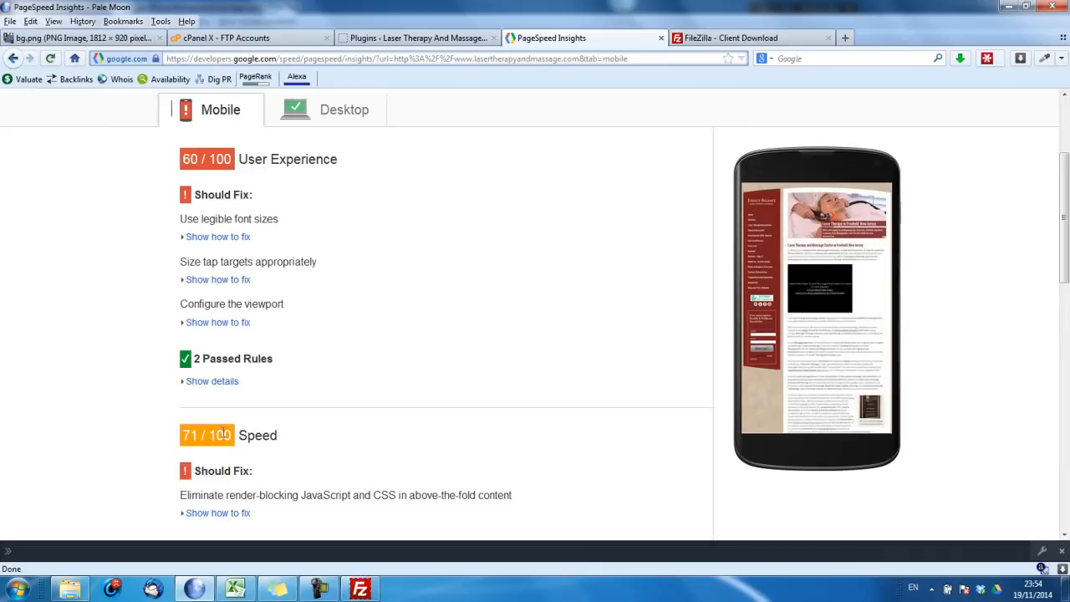
{"action": "left_click_drag", "start_coordinate": [1064, 243], "coordinate": [1063, 189]}
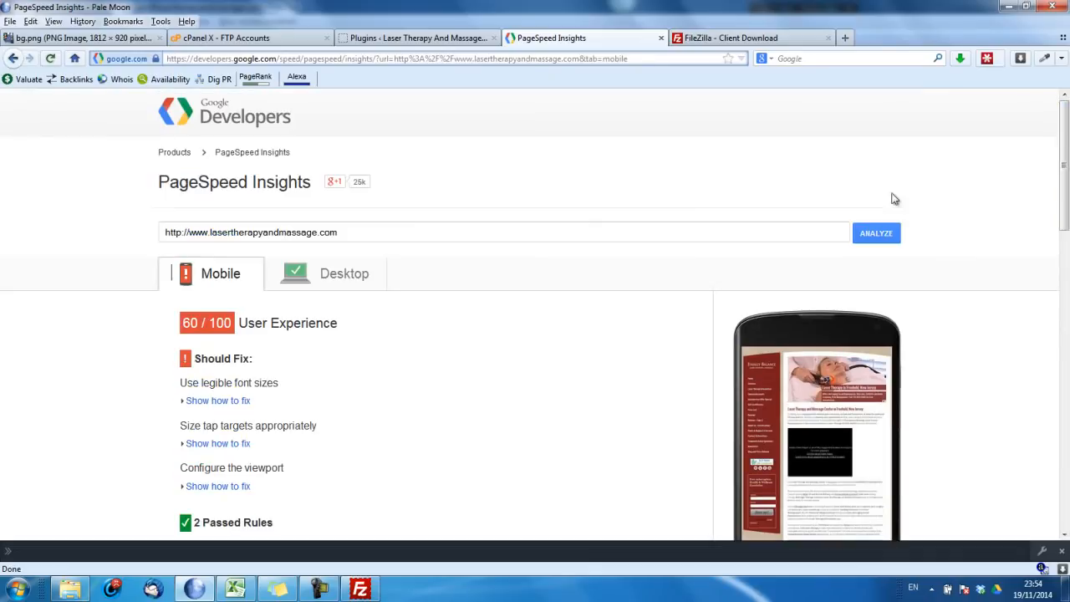
{"action": "left_click", "coordinate": [871, 234]}
Check the new mobile speed score, then show the desktop results and check their score and suggestions
{"action": "left_click_drag", "start_coordinate": [1065, 173], "coordinate": [1065, 290]}
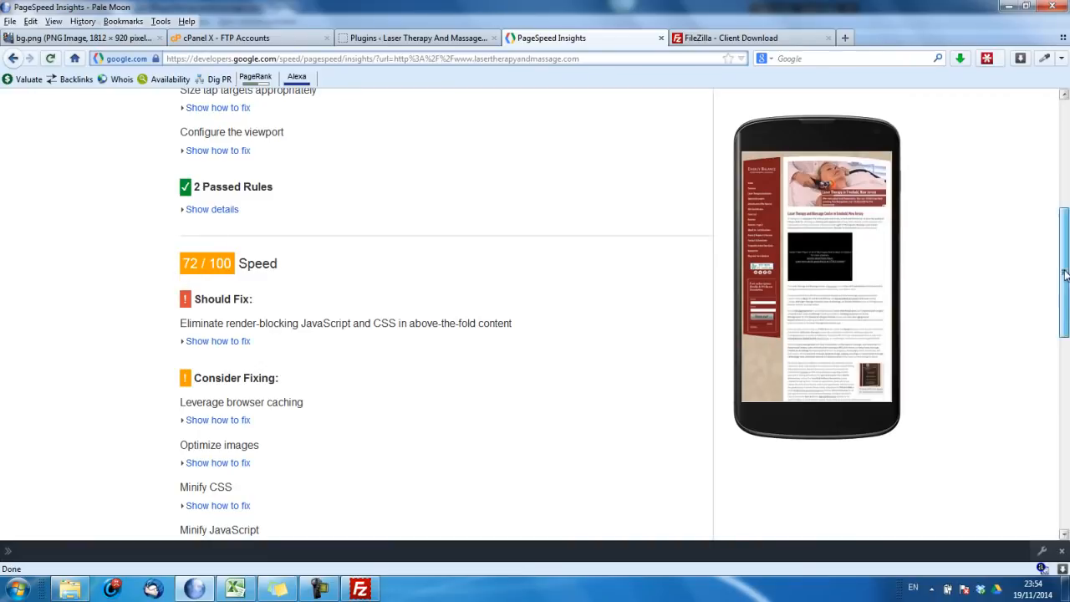
{"action": "left_click_drag", "start_coordinate": [1064, 276], "coordinate": [1063, 167]}
{"action": "left_click", "coordinate": [346, 275]}
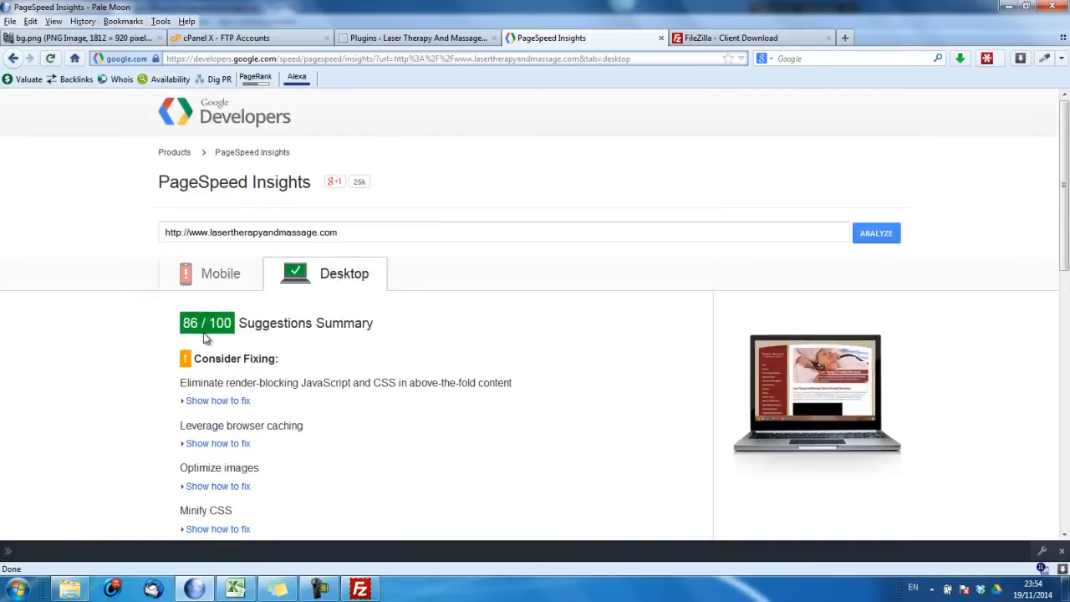
{"action": "left_click_drag", "start_coordinate": [182, 324], "coordinate": [225, 324]}
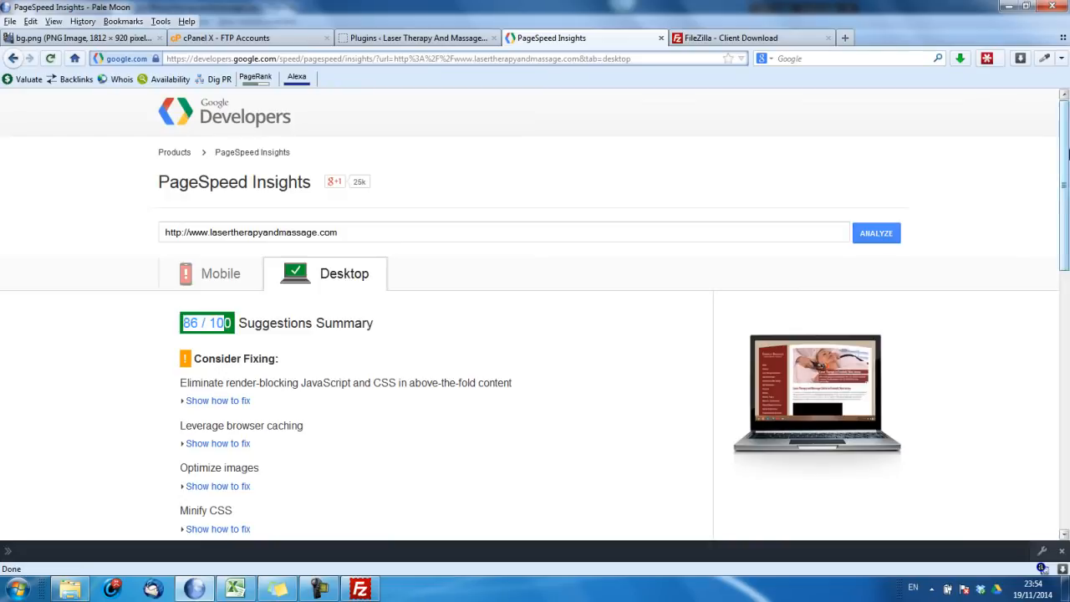
{"action": "left_click_drag", "start_coordinate": [1067, 153], "coordinate": [1067, 201]}
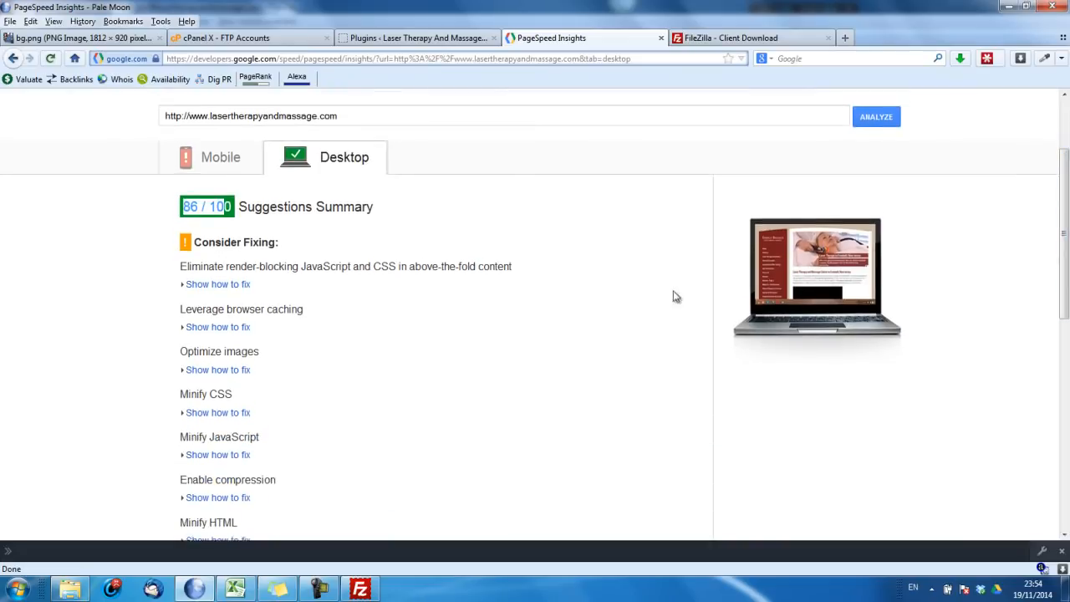
Show the desktop Optimize images details and review the images that can still be compressed
{"action": "left_click", "coordinate": [224, 369]}
{"action": "left_click_drag", "start_coordinate": [1068, 245], "coordinate": [1068, 316]}
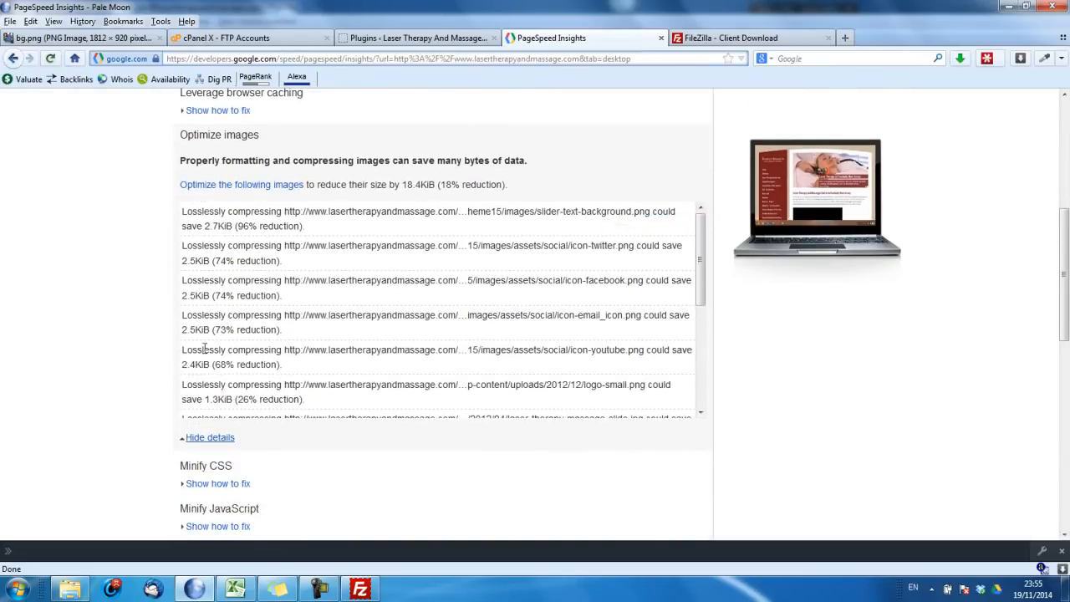
{"action": "mouse_move", "coordinate": [700, 246]}
{"action": "left_mouse_down"}
{"action": "mouse_move", "coordinate": [692, 368]}
{"action": "mouse_move", "coordinate": [703, 230]}
{"action": "left_mouse_up"}
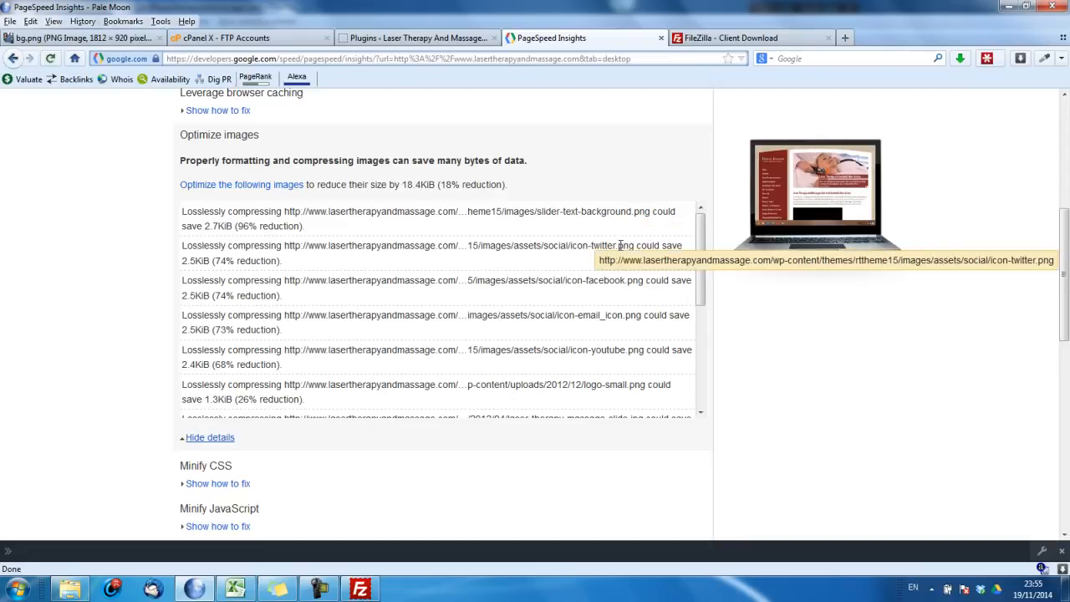
{"action": "left_click_drag", "start_coordinate": [703, 261], "coordinate": [702, 301]}
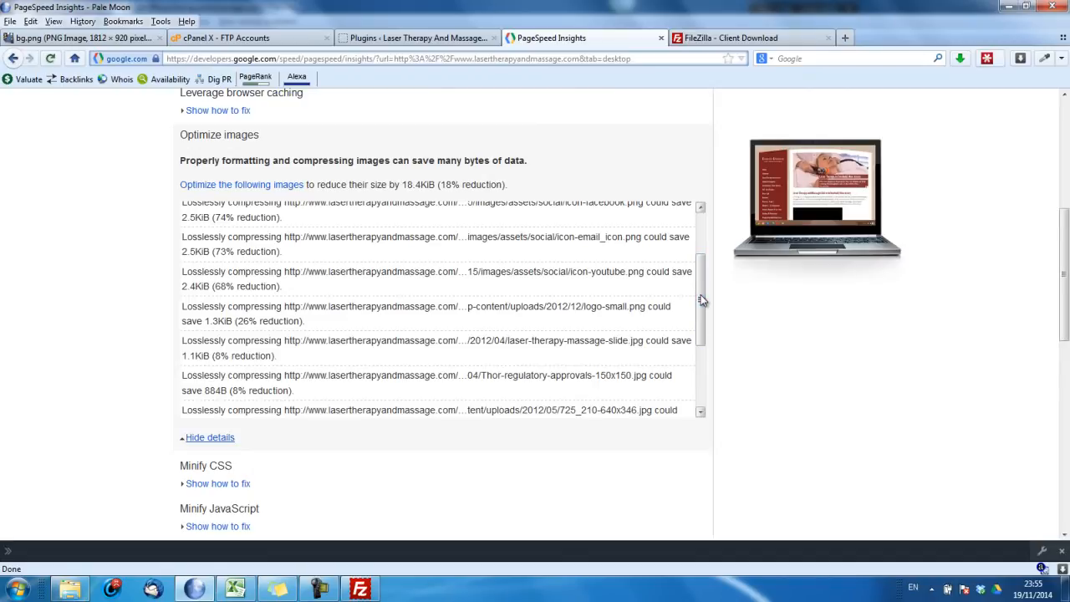